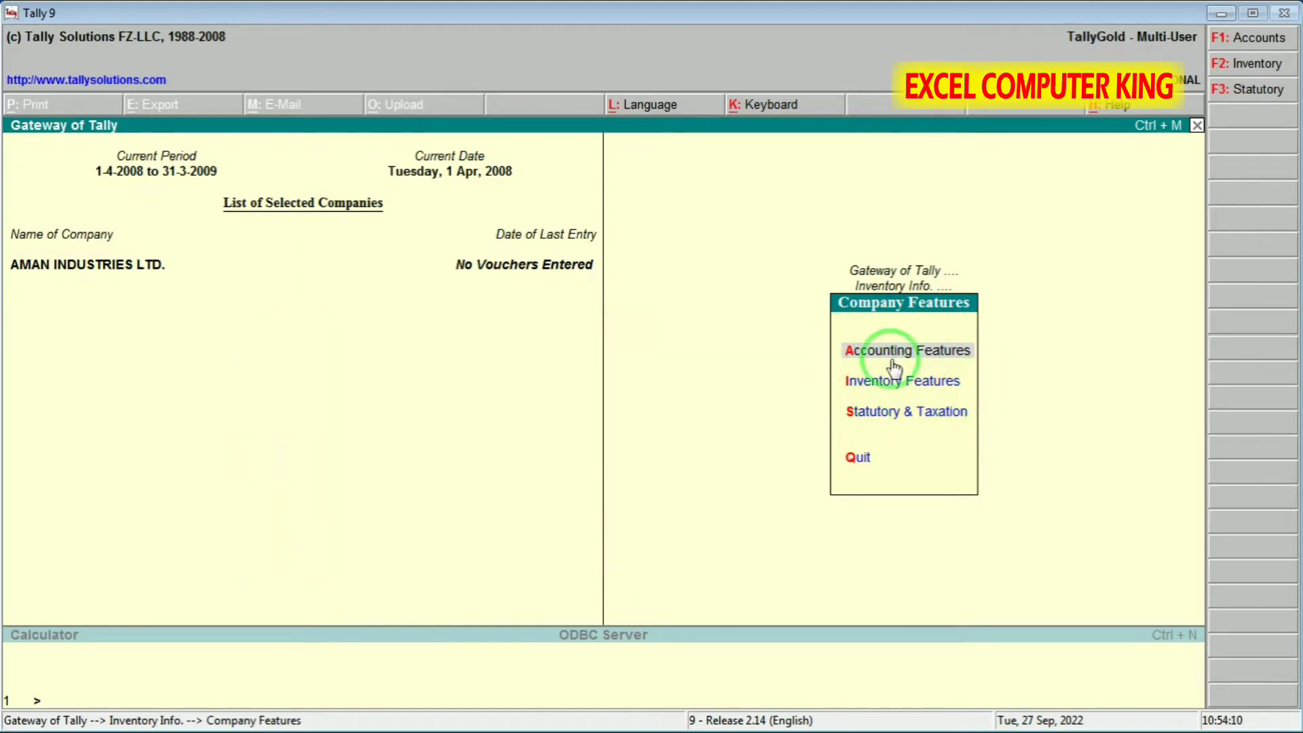
Set Maintain Multiple Godowns and Maintain Stock Categories to Yes, leaving batch-wise details off, and accept
click(925, 393)
click(923, 391)
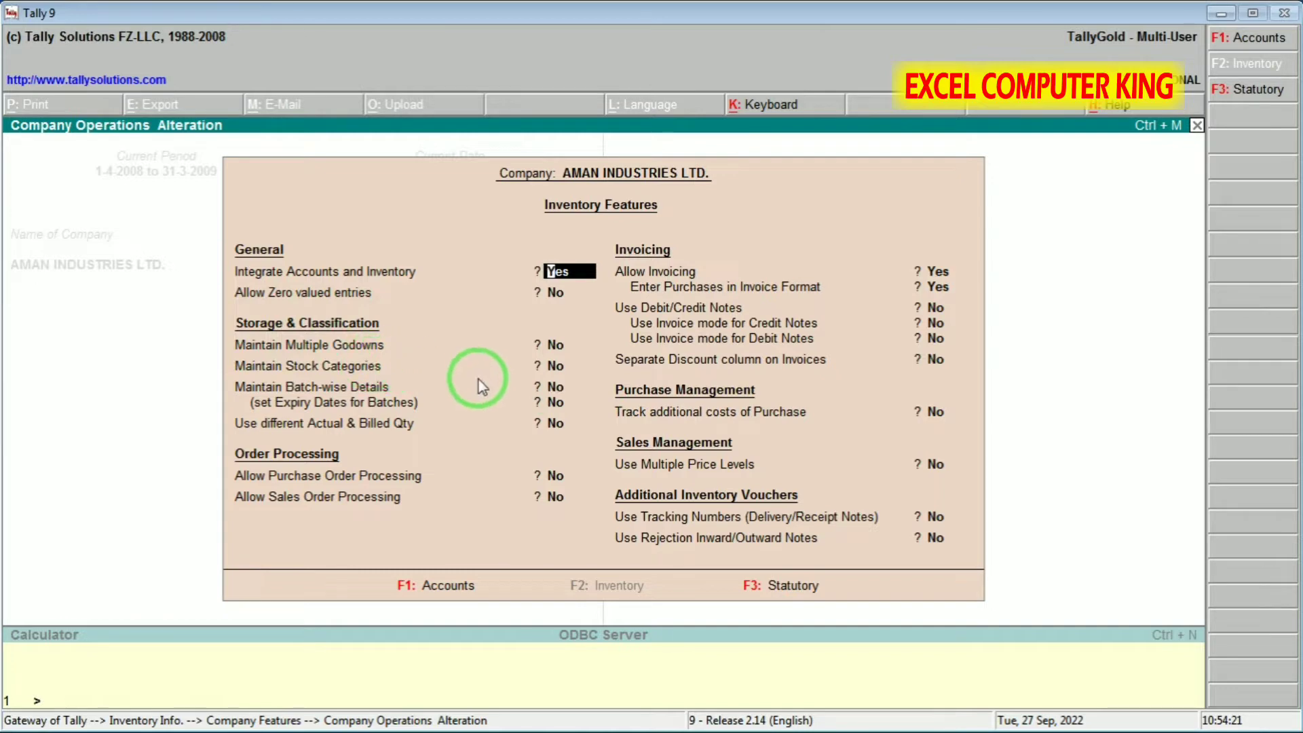
click(555, 346)
text(y)
key(Return)
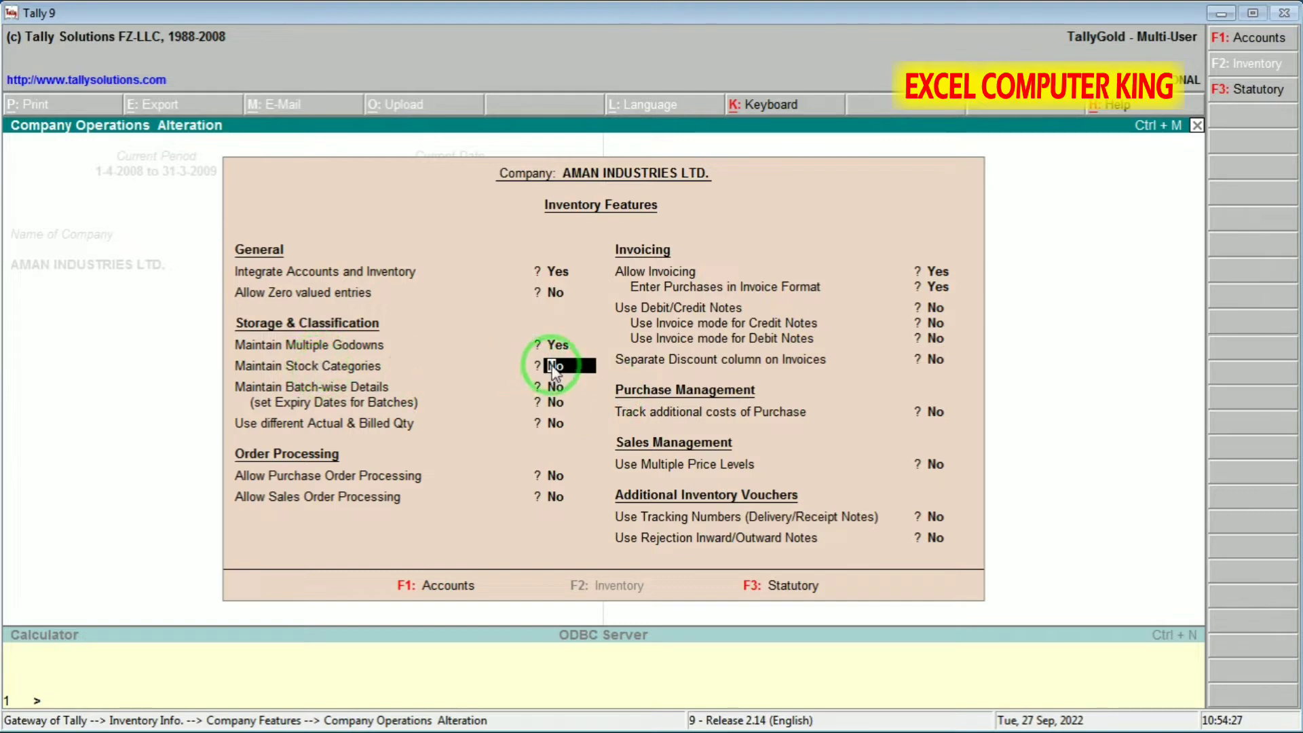
text(y)
key(Return)
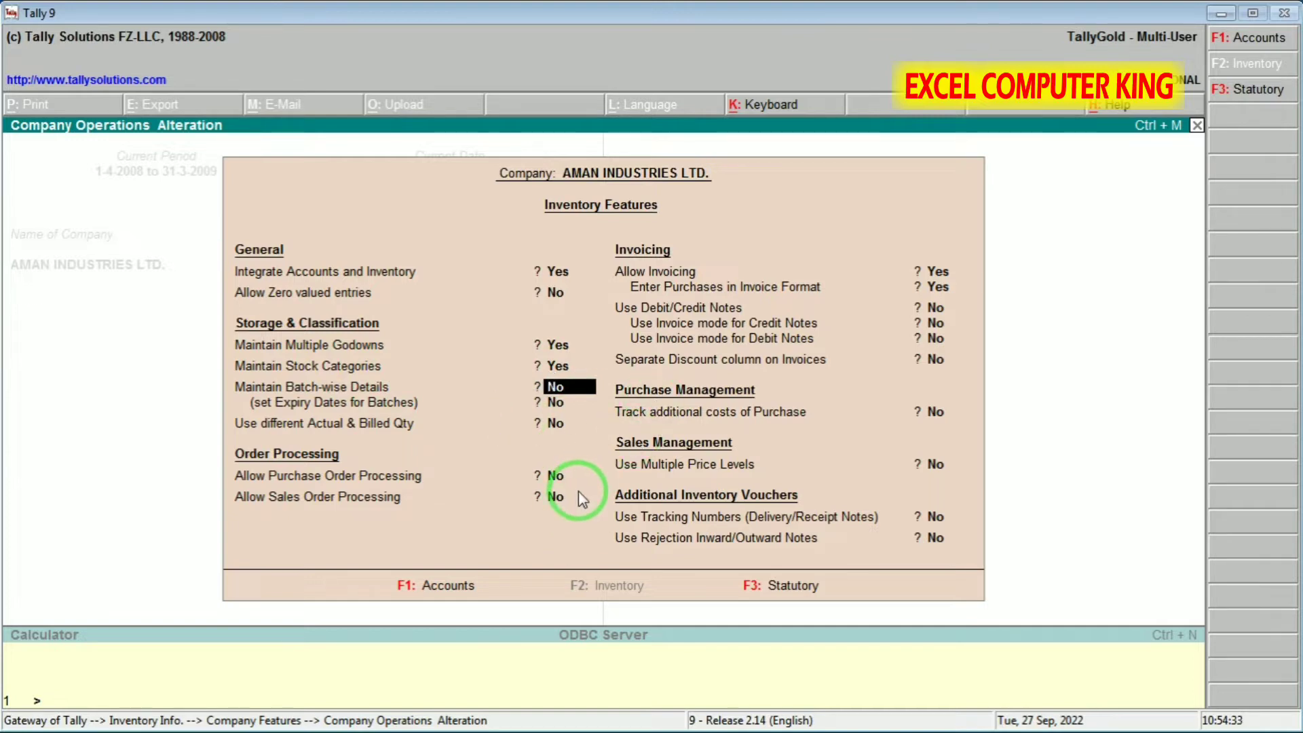
key(Return)
key(Return)
key(Return)
key(Return)
key(Return)
key(Return)
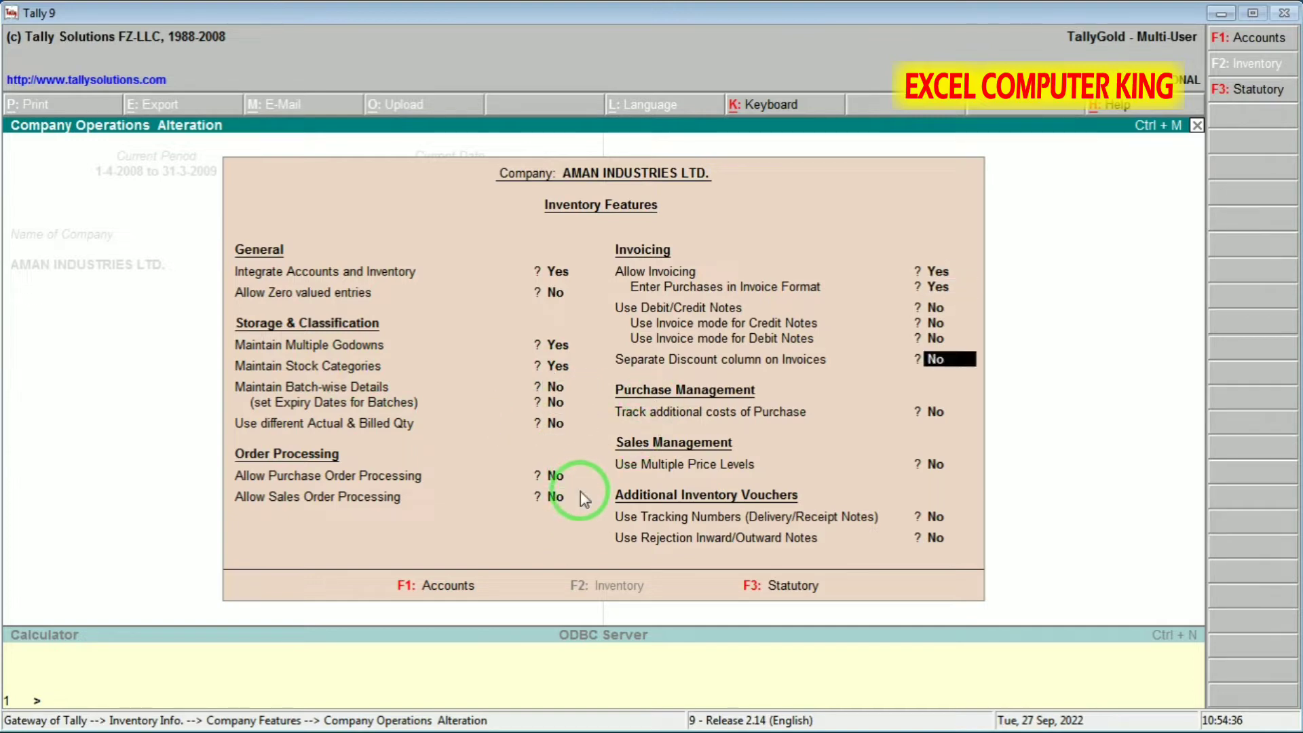
key(Return)
key(Return)
key(Return)
key(Return)
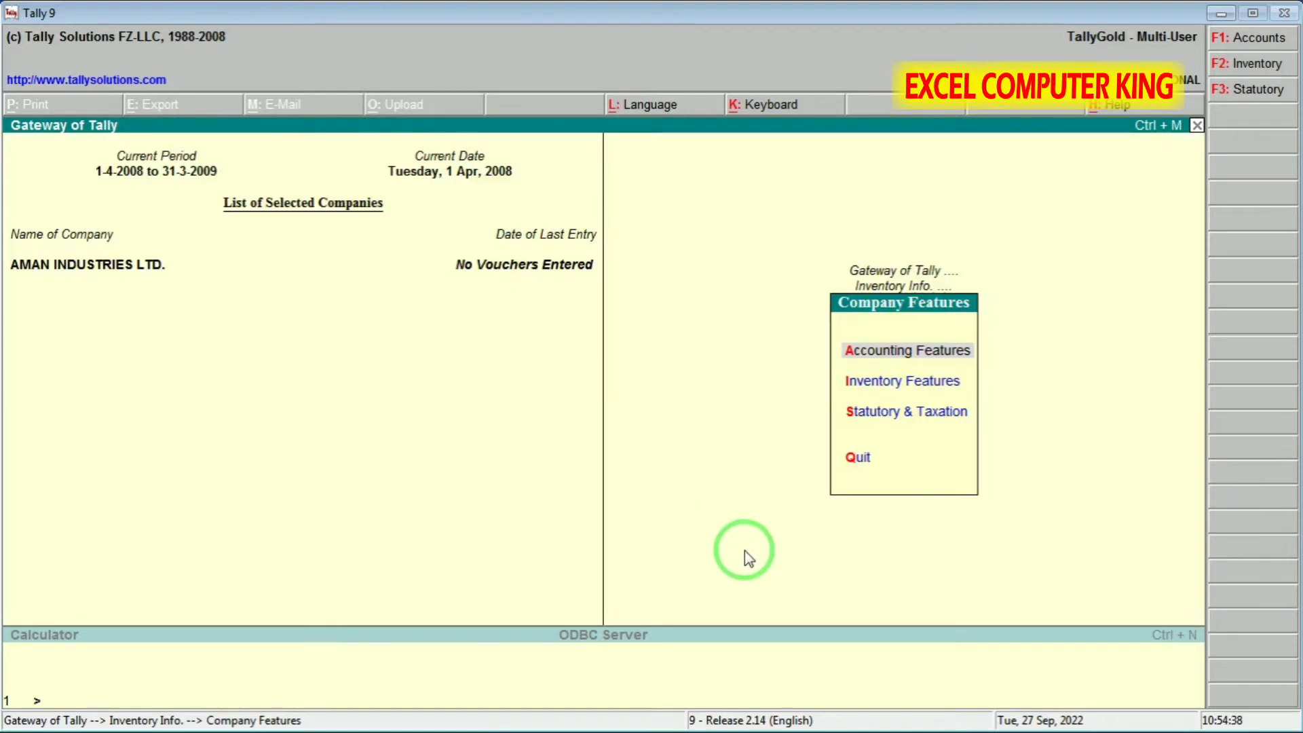
Open the Single Stock Group Create form under Inventory Info. > Stock Groups
key(Escape)
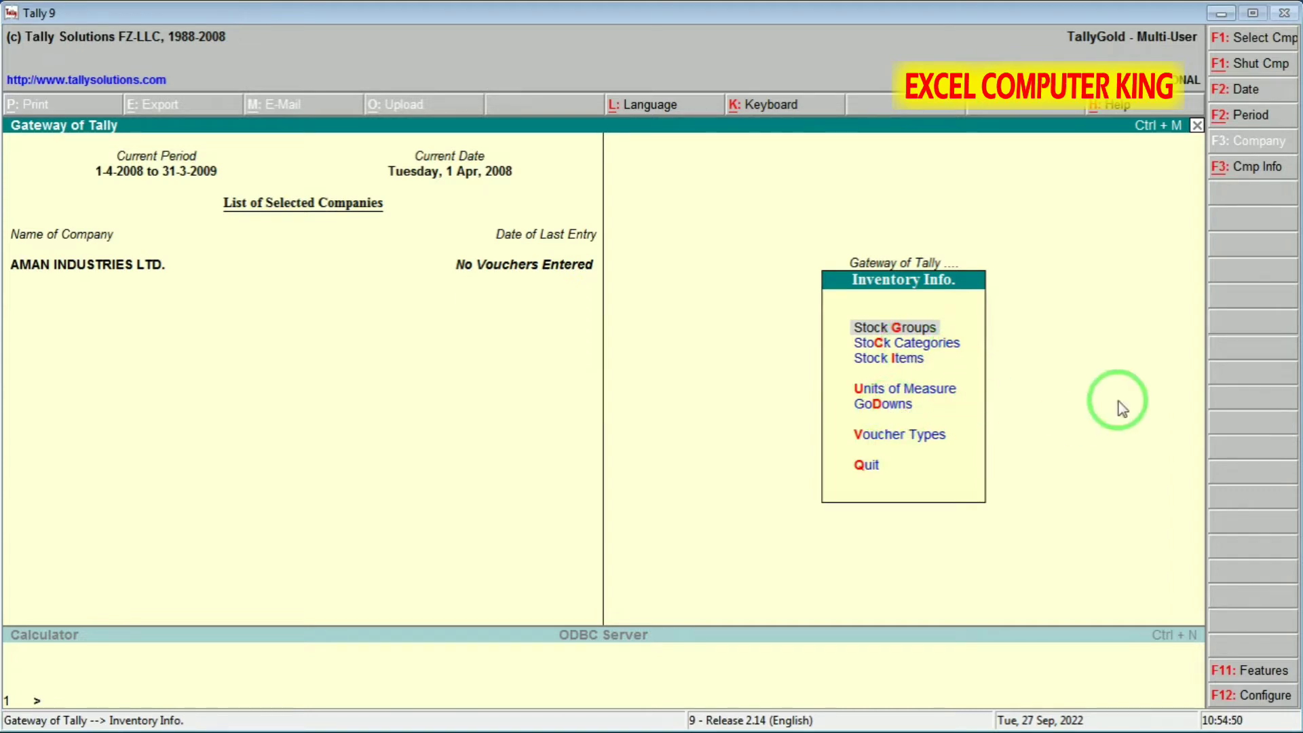
key(Down)
key(Down)
key(Down)
key(Down)
key(Up)
key(Up)
key(Up)
key(Up)
key(Return)
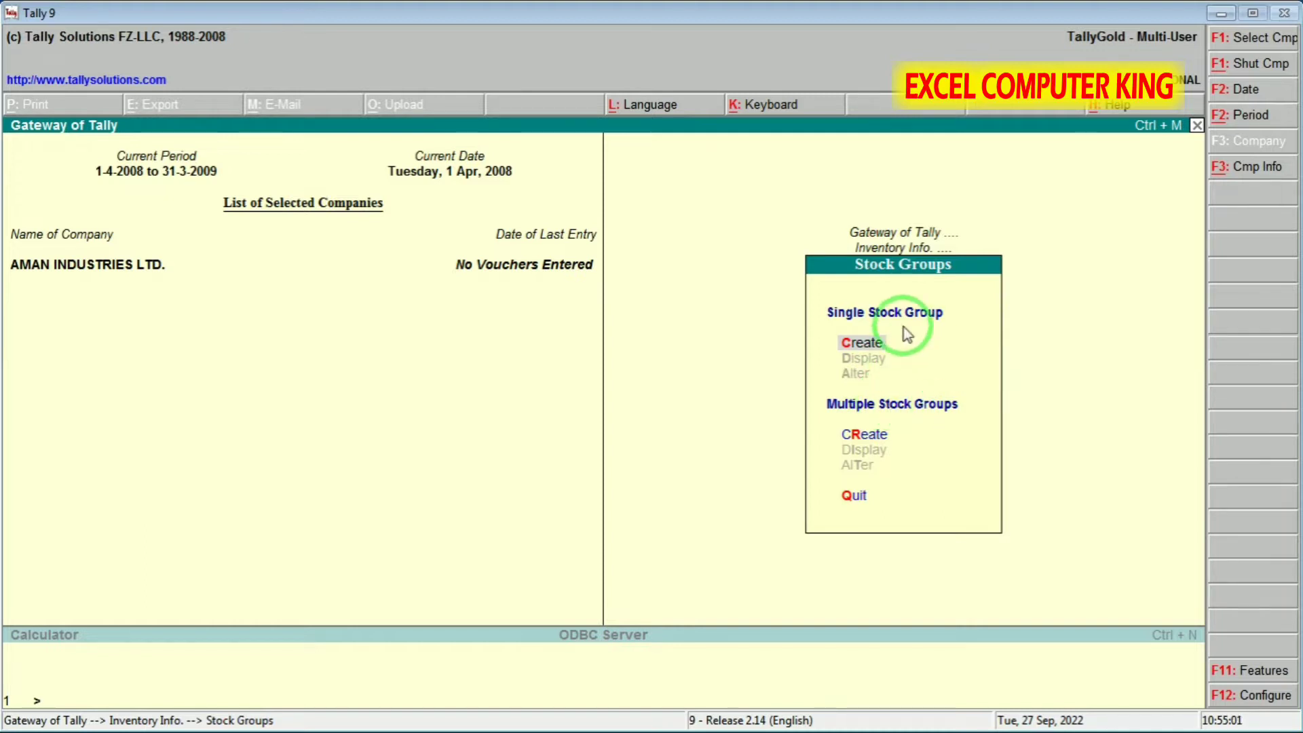
key(Return)
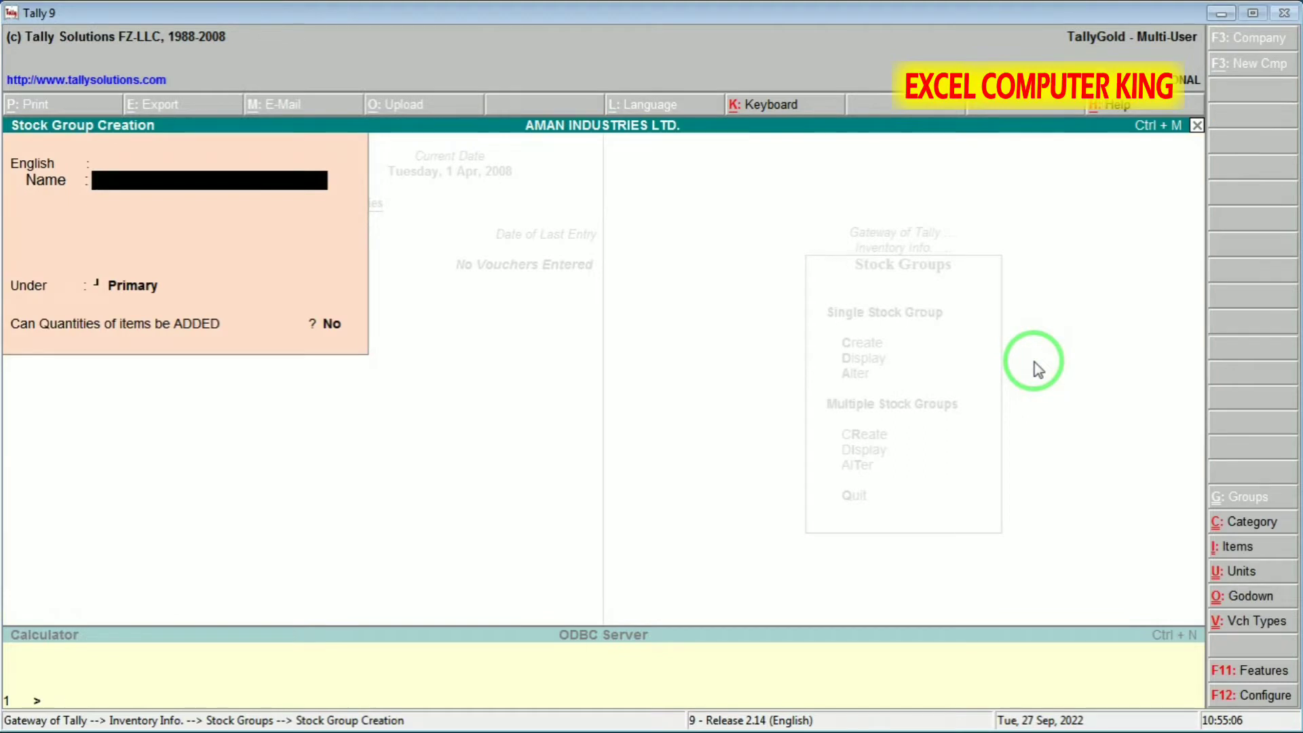
Create stock groups PARTS OF COMPUTER and PARTS OF MEDICINE, both under Primary
text(PARTS OF COMPUTER)
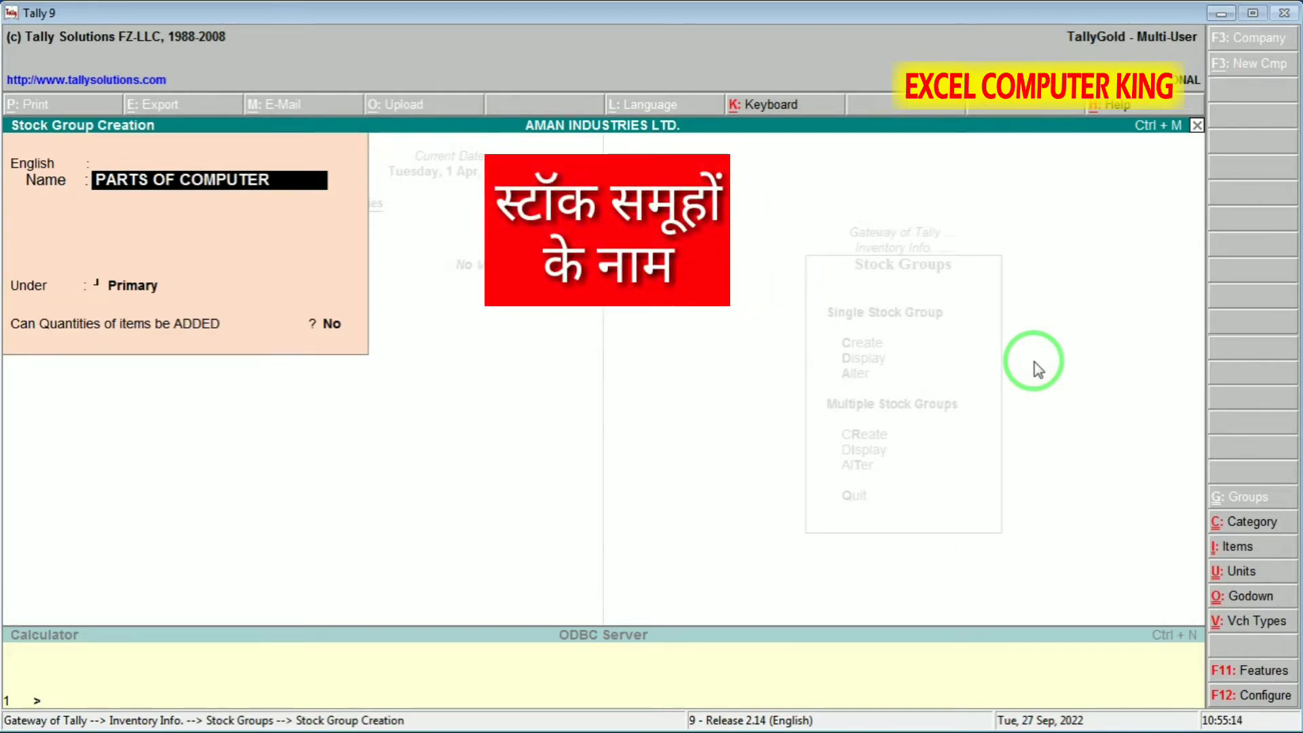
key(Return)
key(Return)
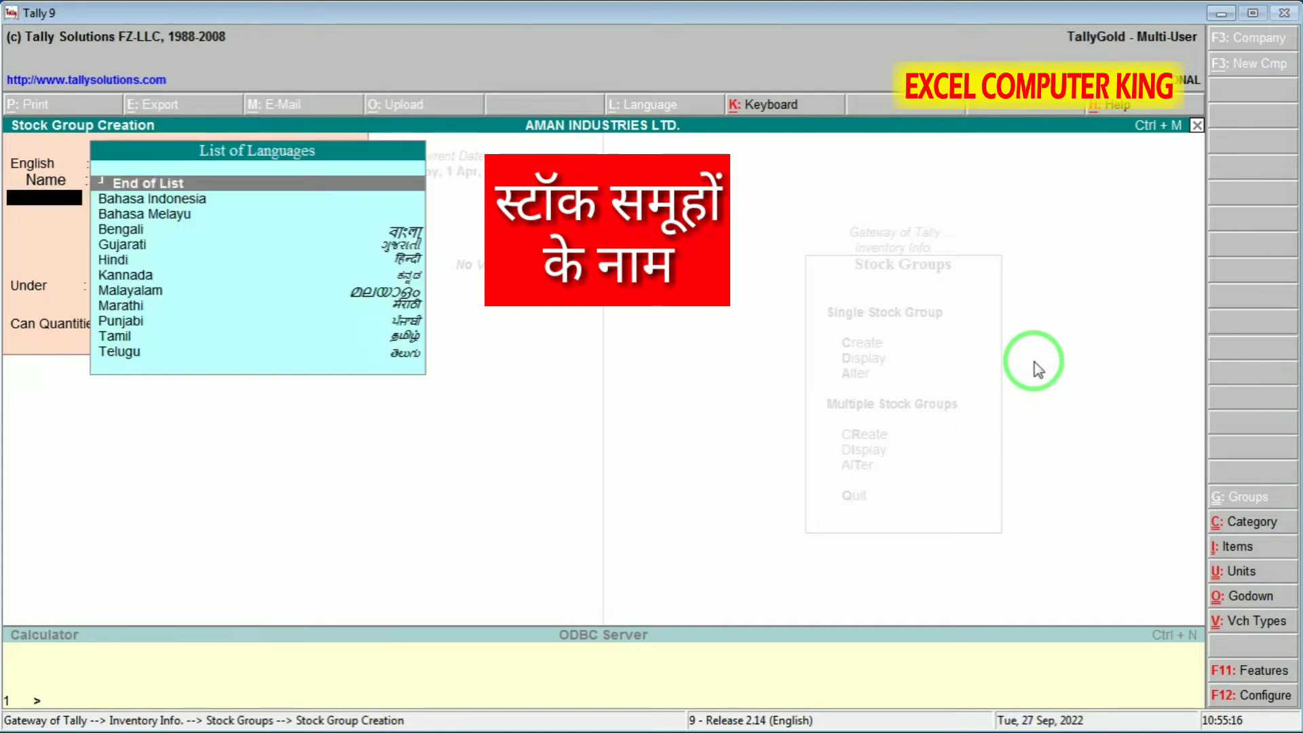
key(Return)
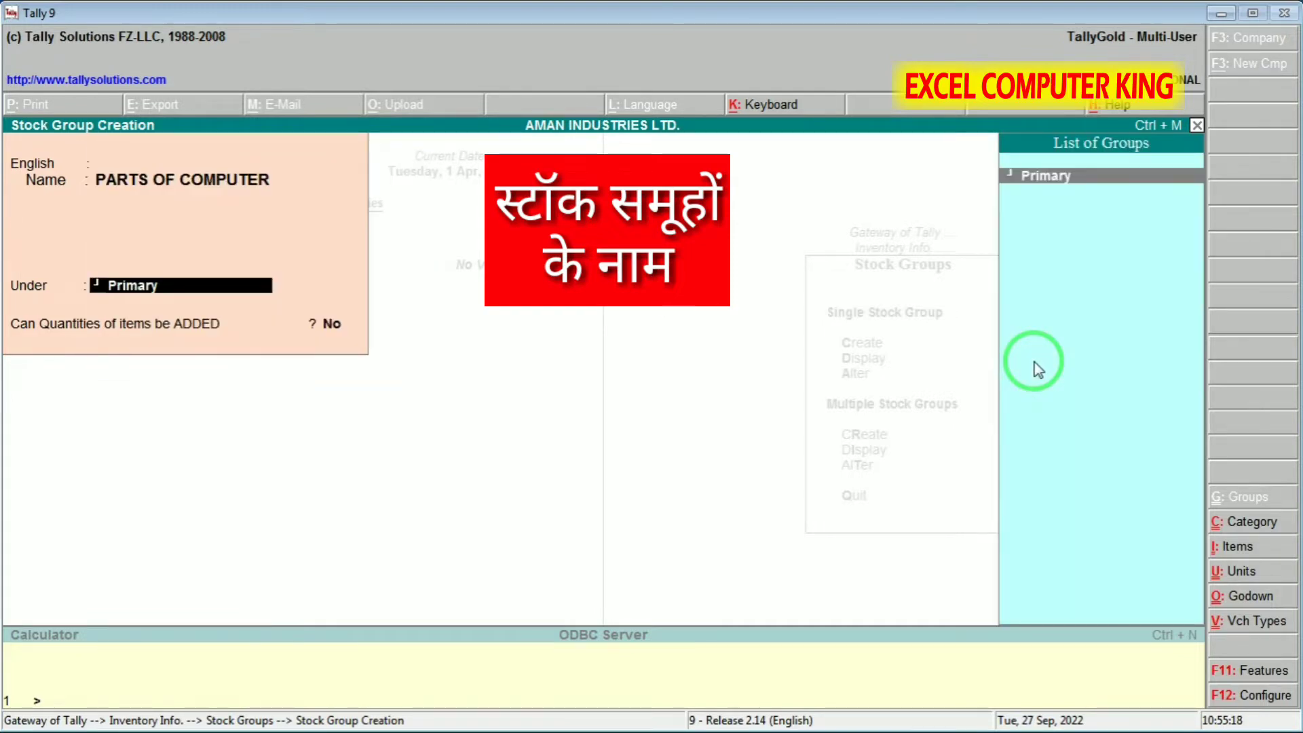
key(Return)
key(Return)
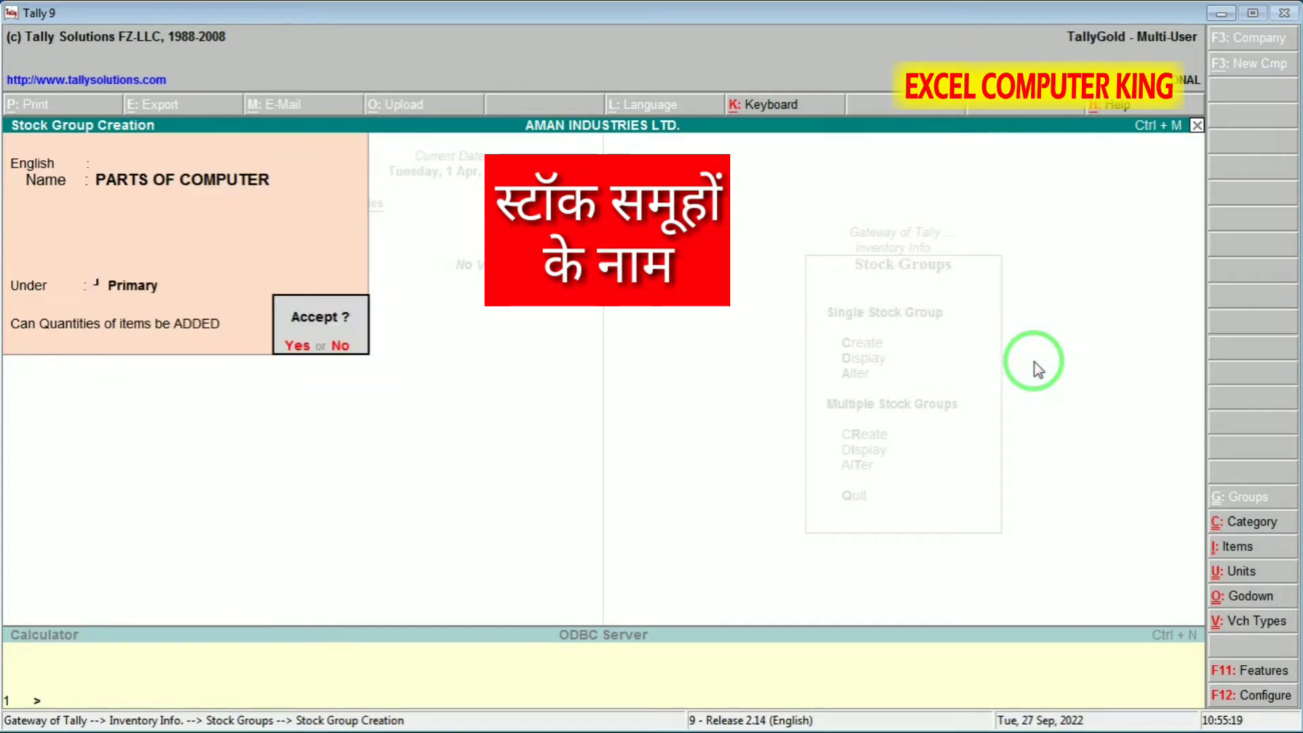
key(Return)
text(PARTS OF)
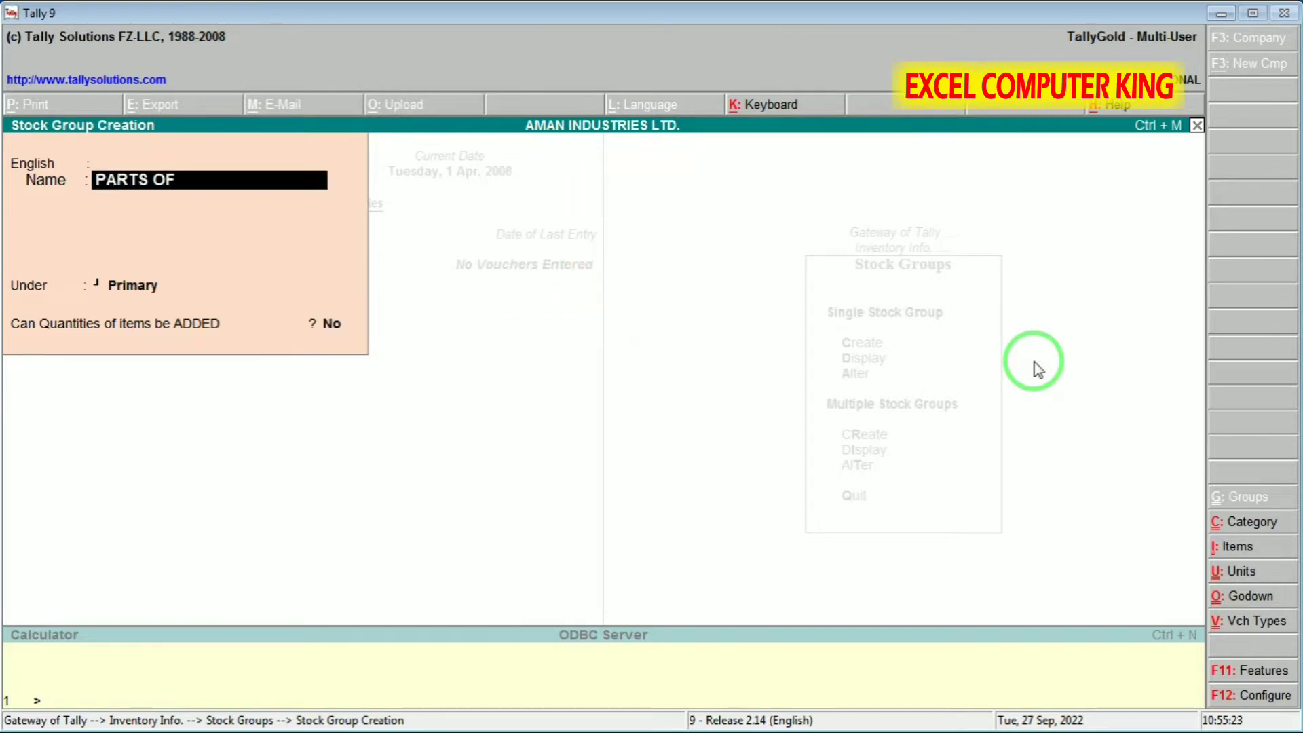
text( MEDICINE)
key(Return)
key(Return)
key(Return)
key(Return)
key(Return)
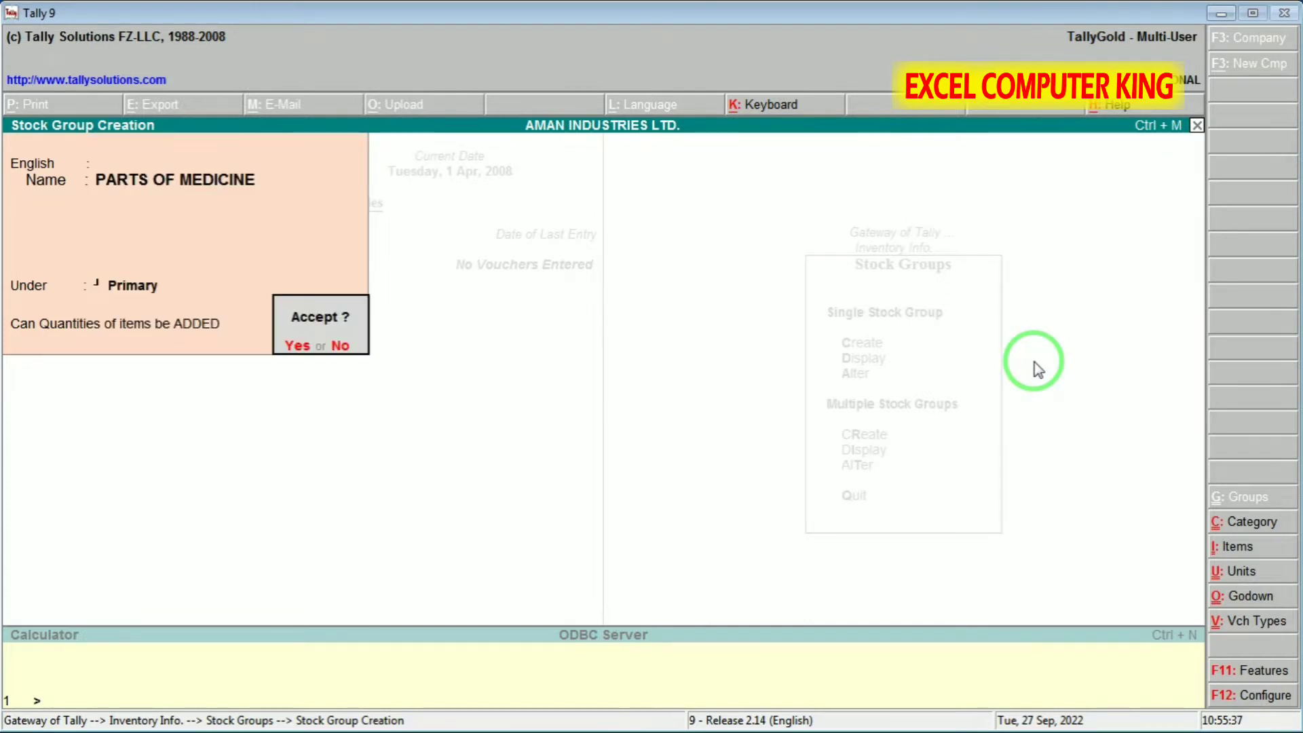
key(Return)
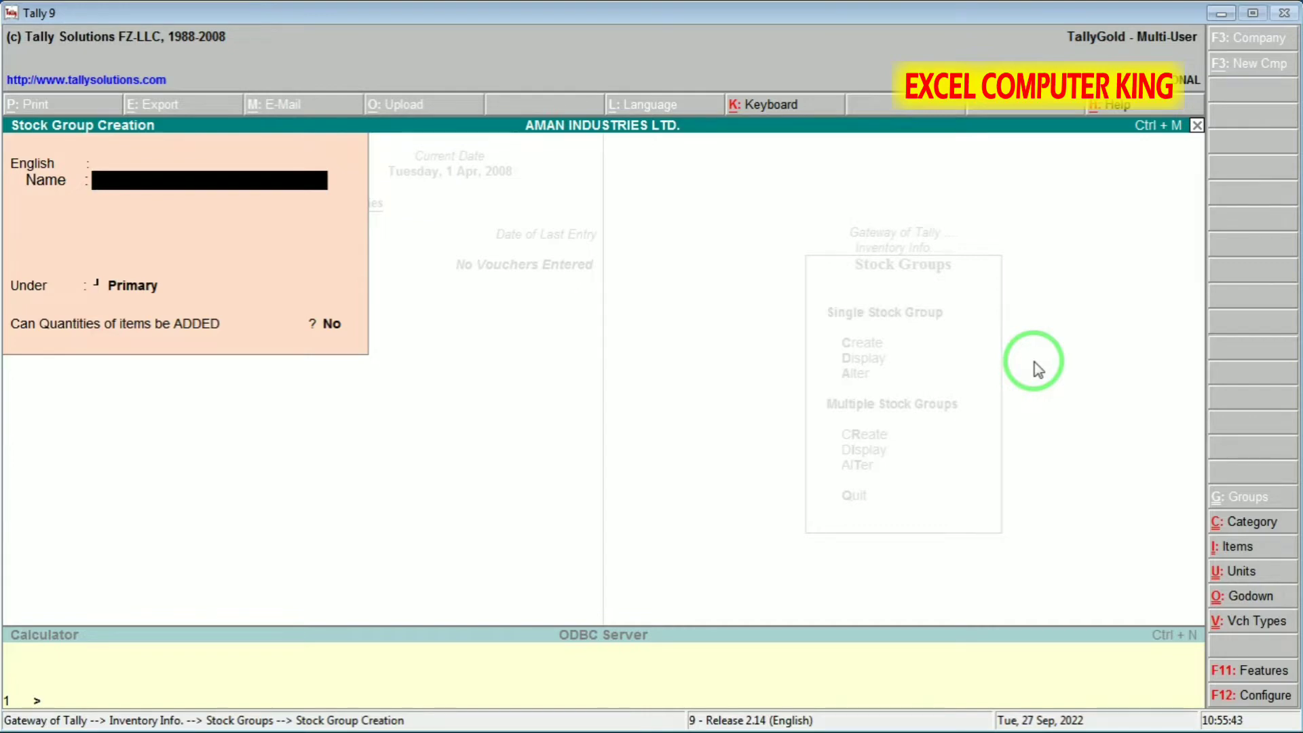
Quit the creation form and display the list of stock groups
key(Escape)
key(Return)
key(Down)
key(Return)
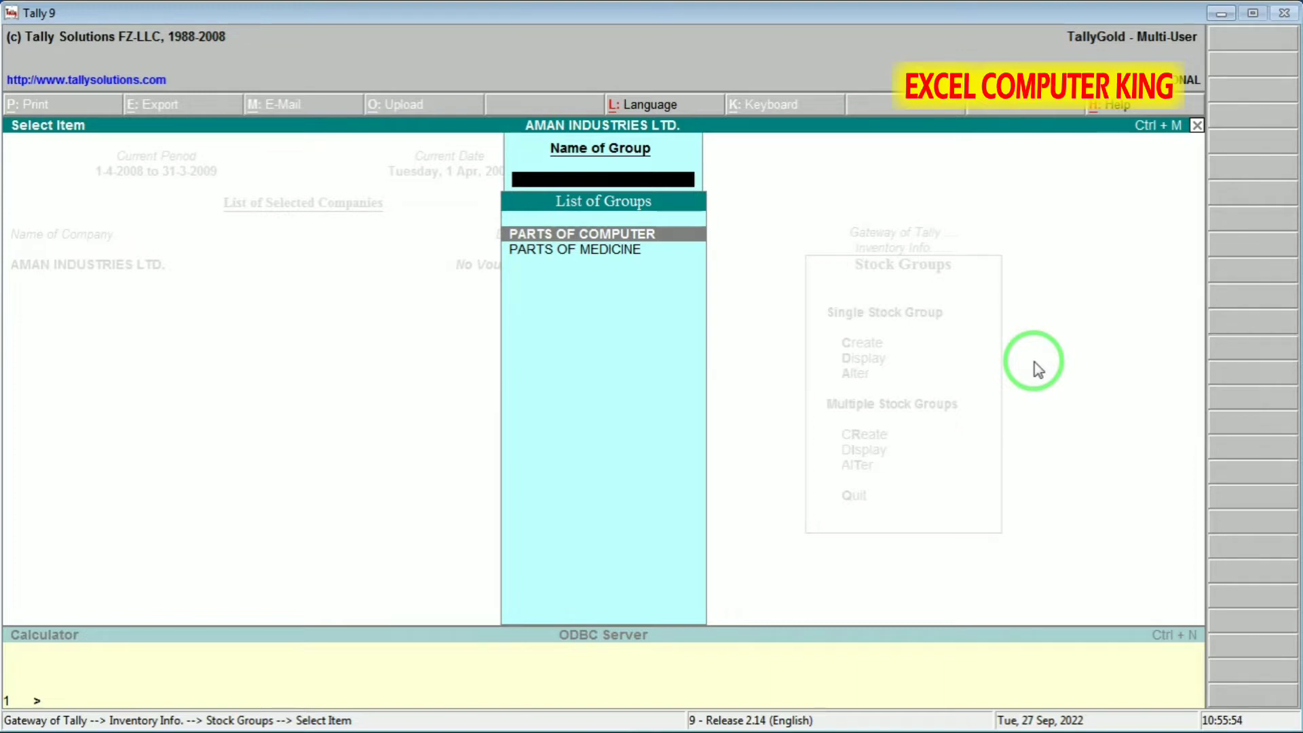
Open PARTS OF COMPUTER for alteration, cancel its deletion, and exit back to the Stock Groups menu
key(Down)
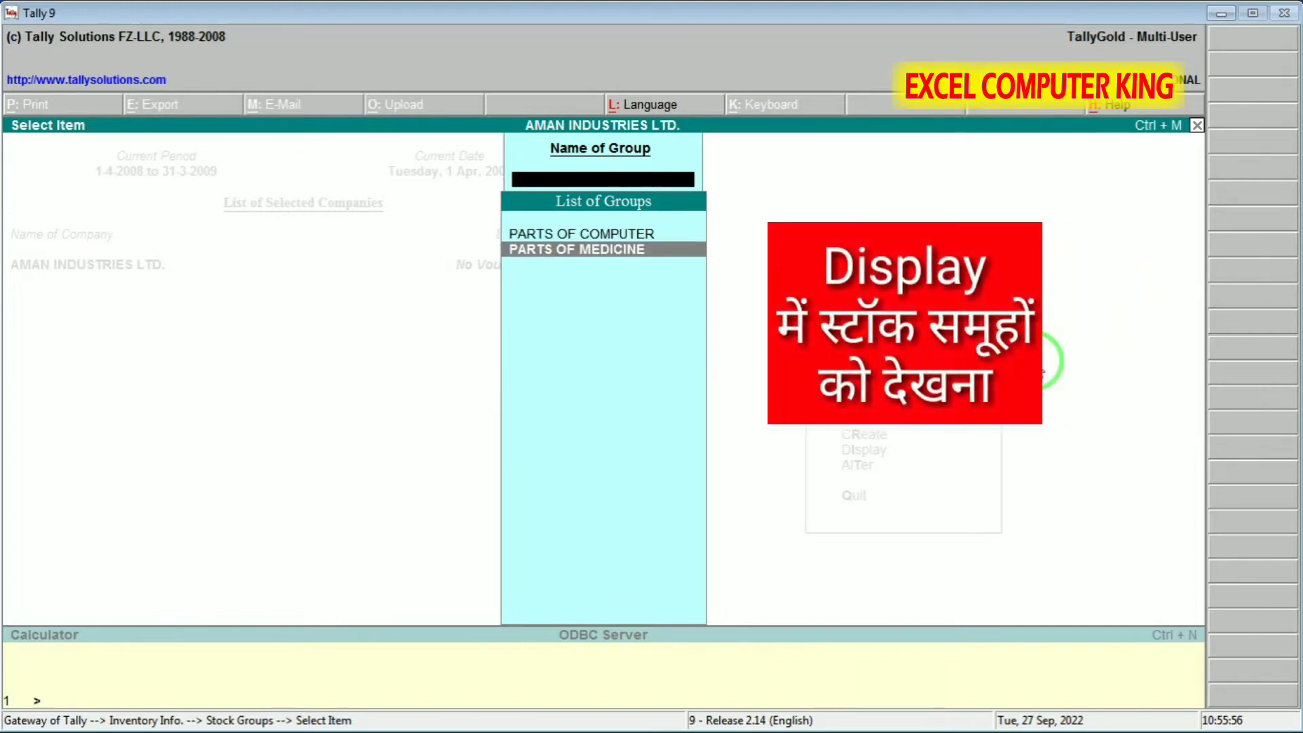
key(Escape)
key(a)
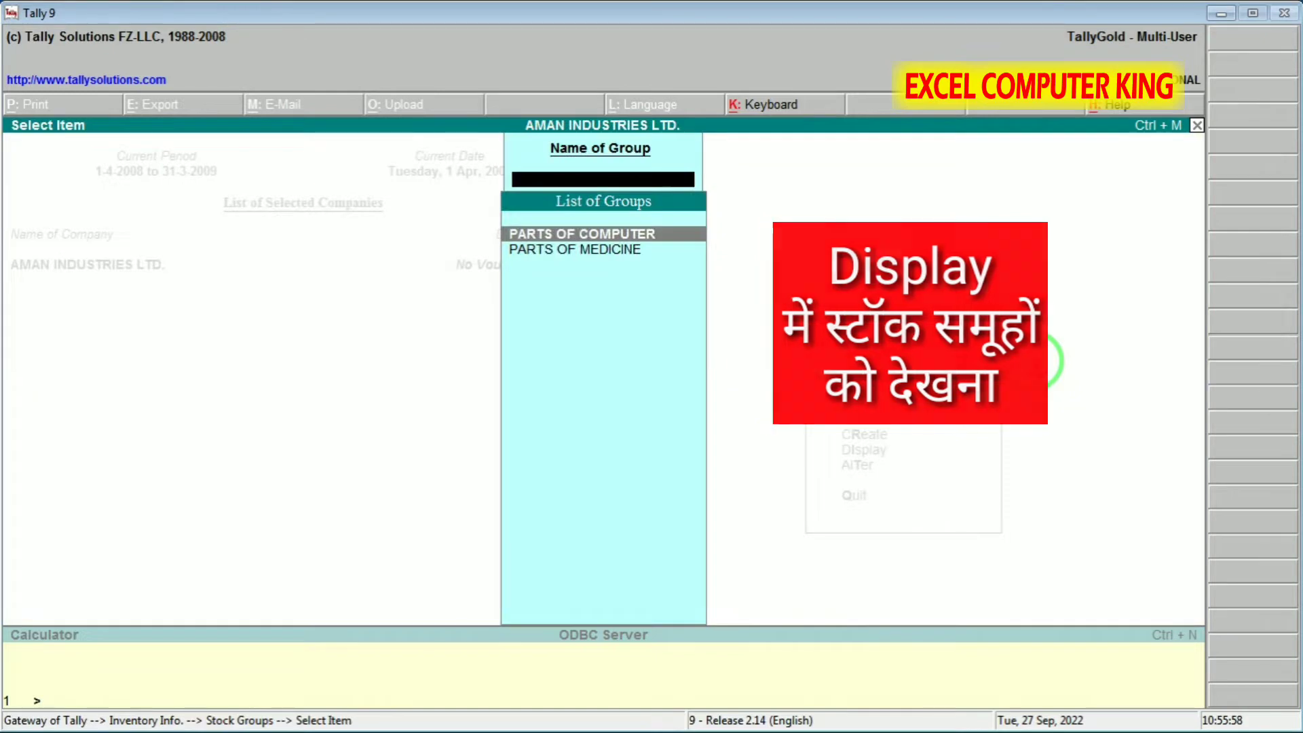
key(Return)
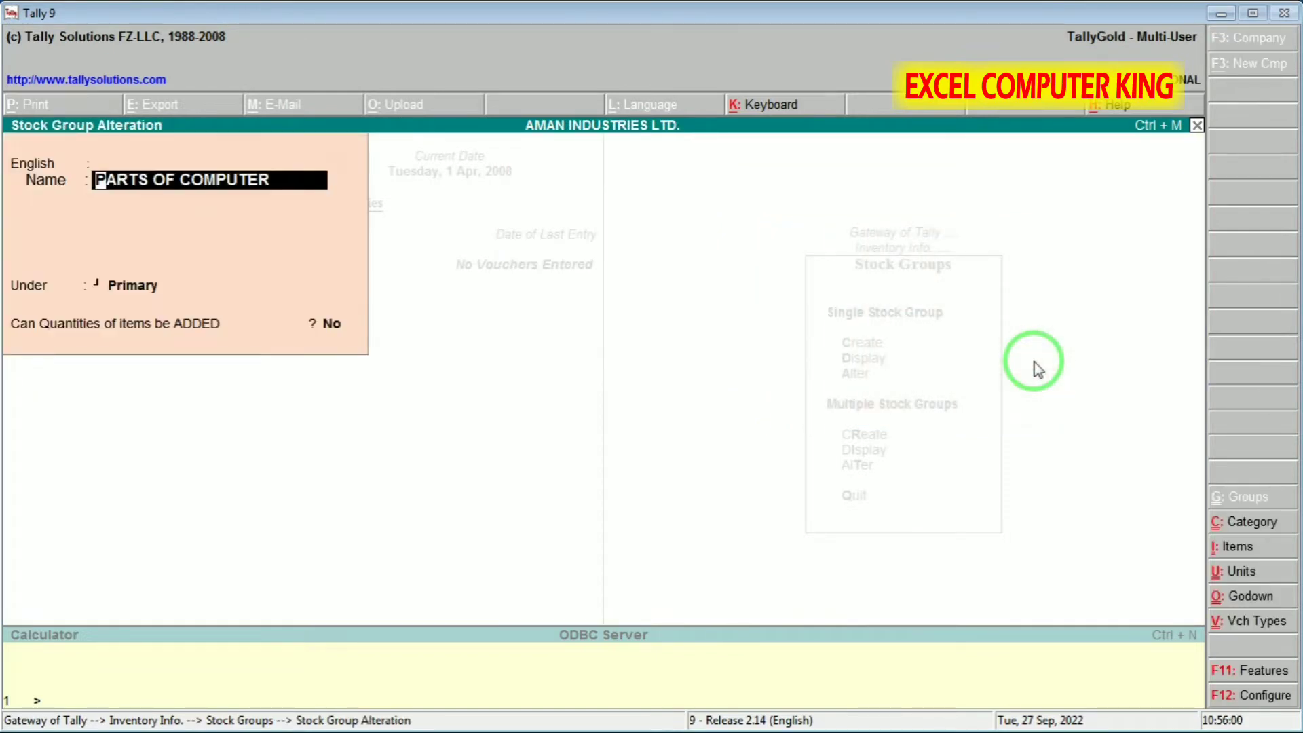
key(alt+d)
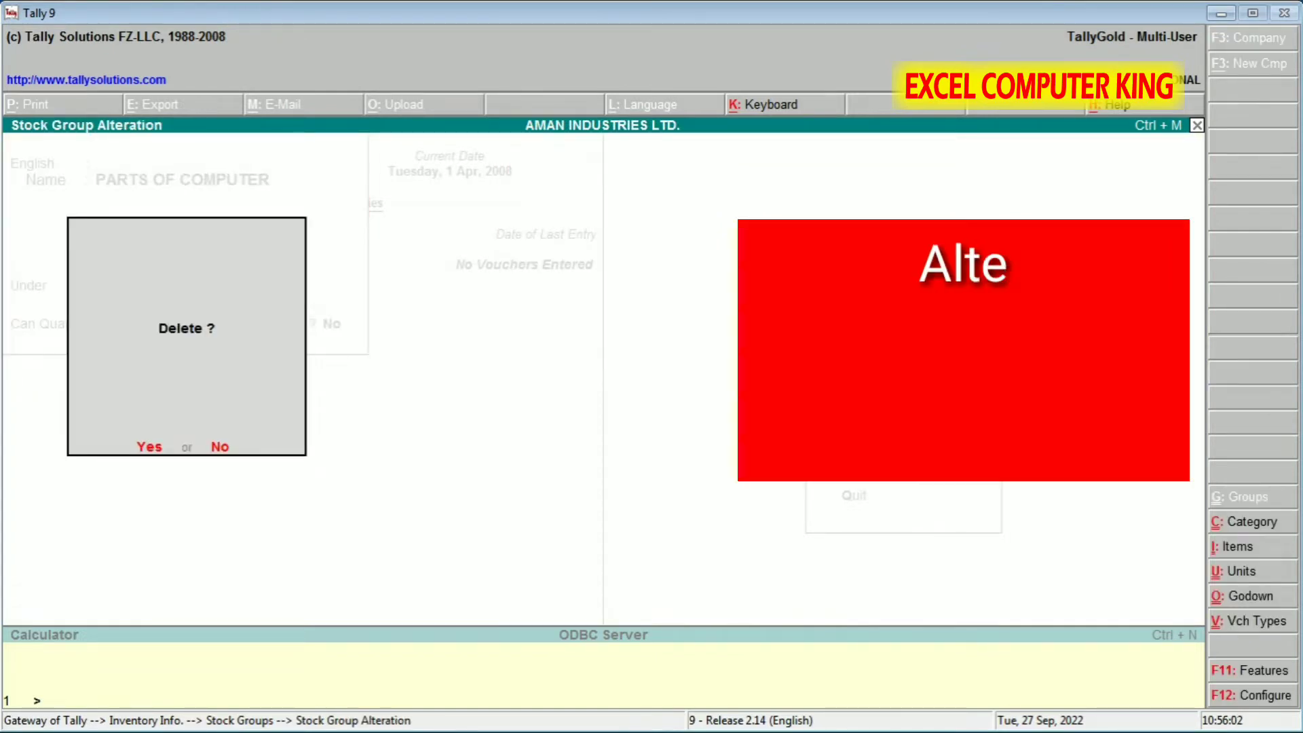
key(n)
key(Escape)
key(y)
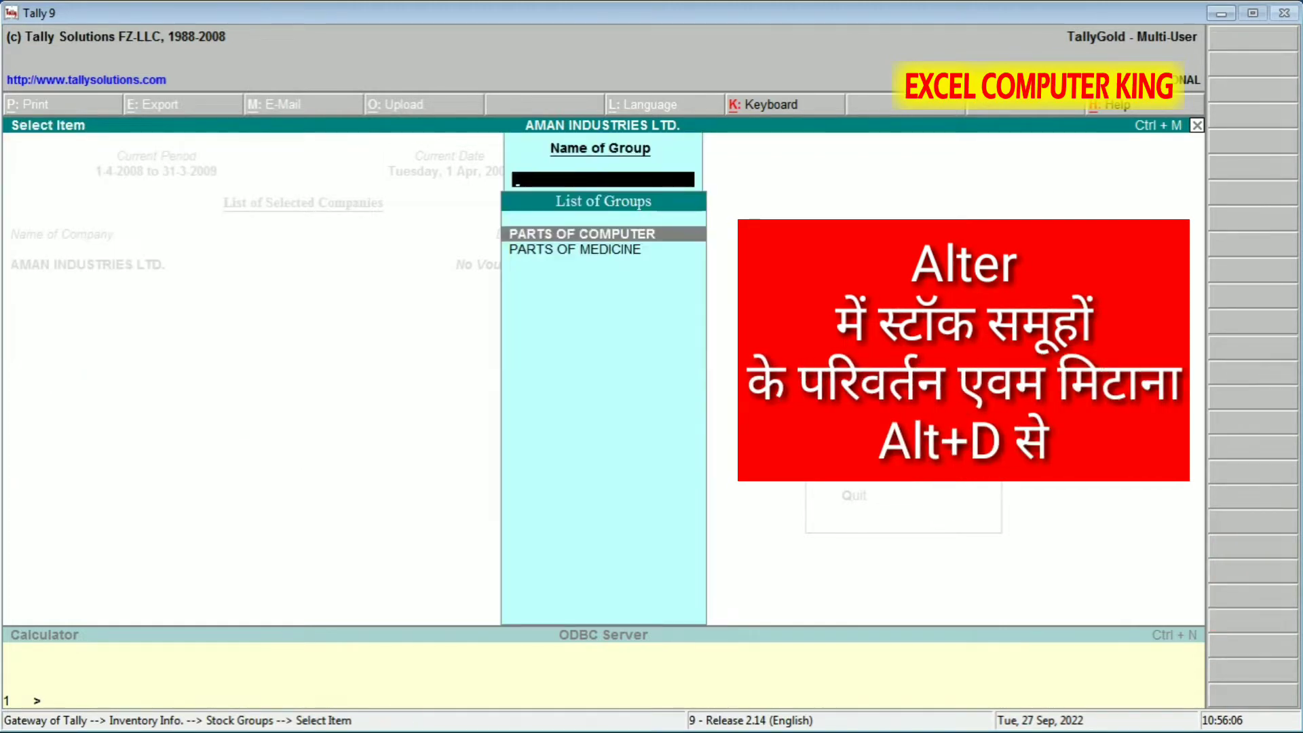
key(Escape)
key(Down)
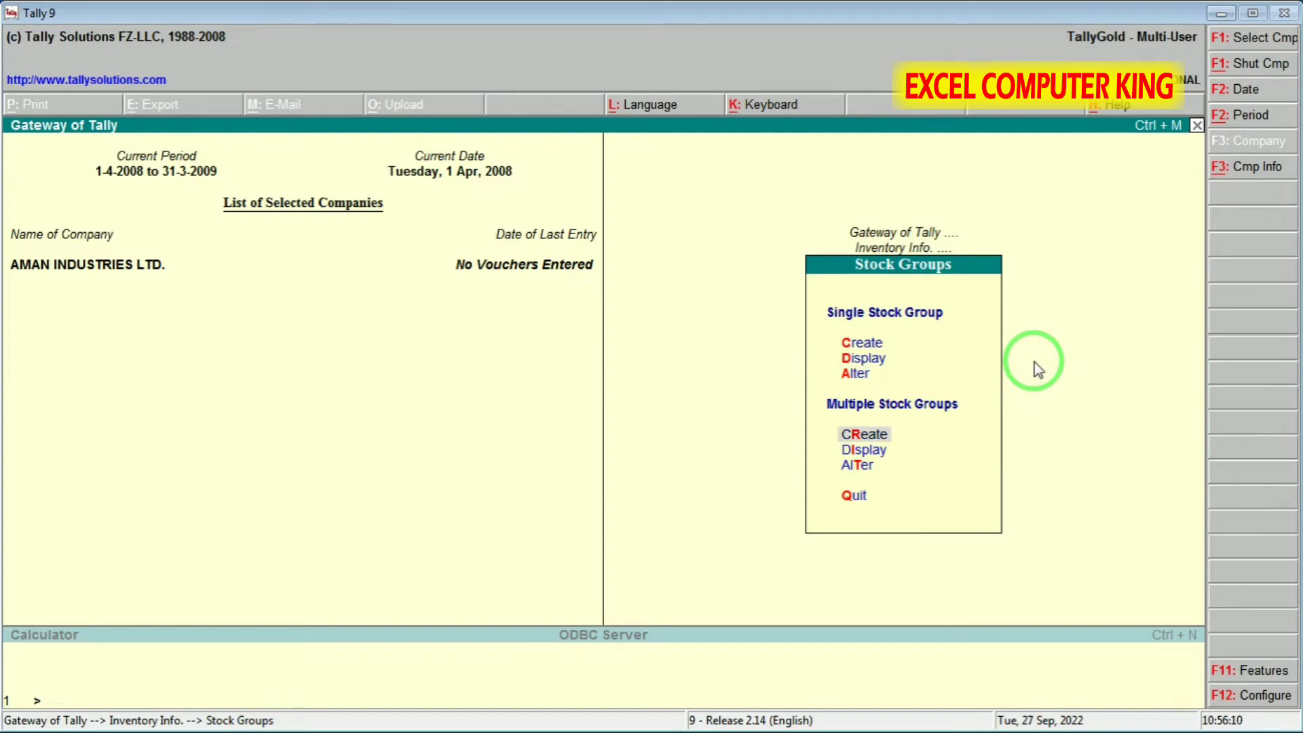
Add PARTS OF BAG under Primary via Multi Stock Group Creation, then display the group list
key(Return)
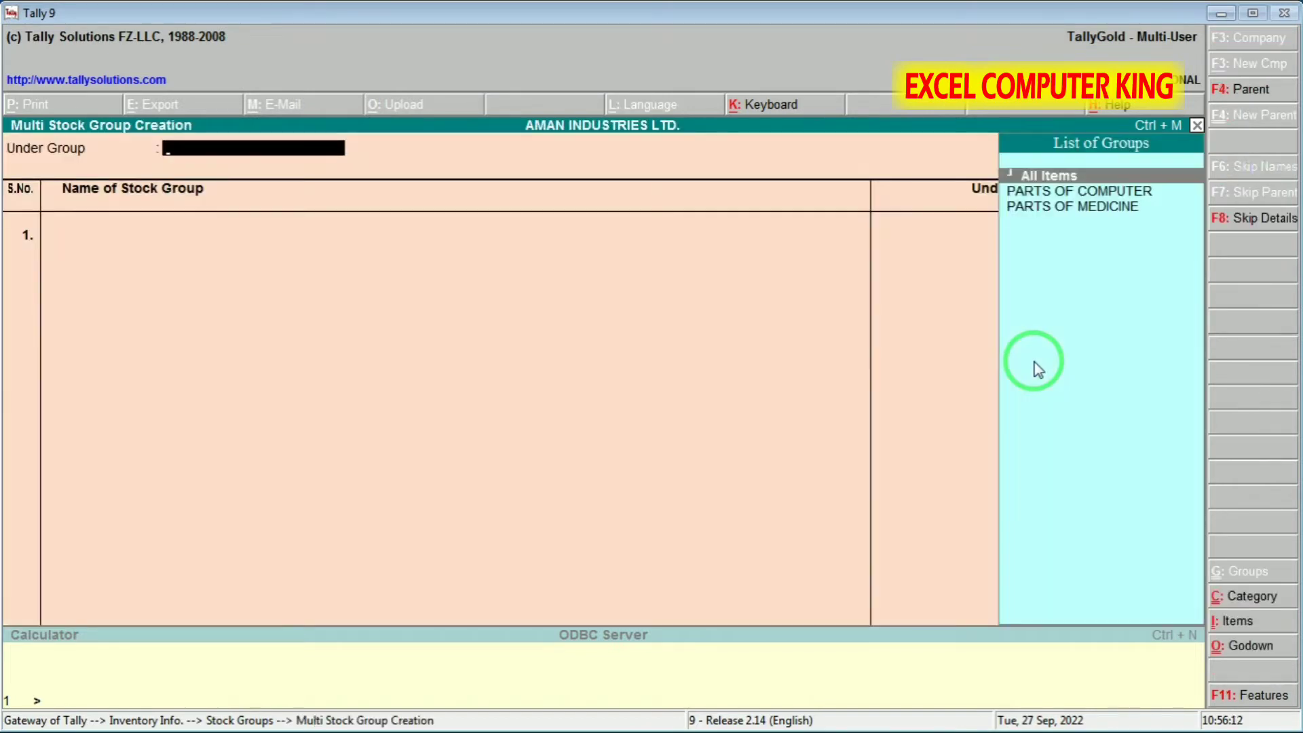
key(Return)
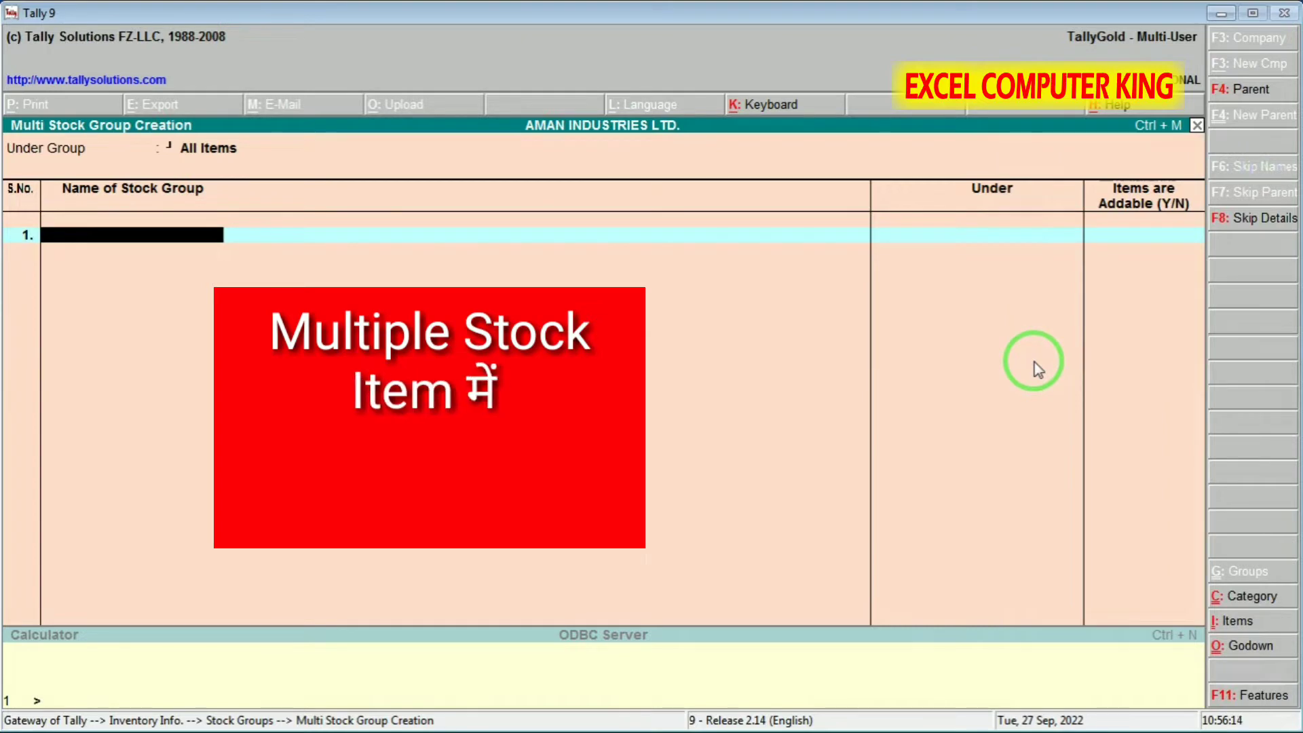
text(PARTS)
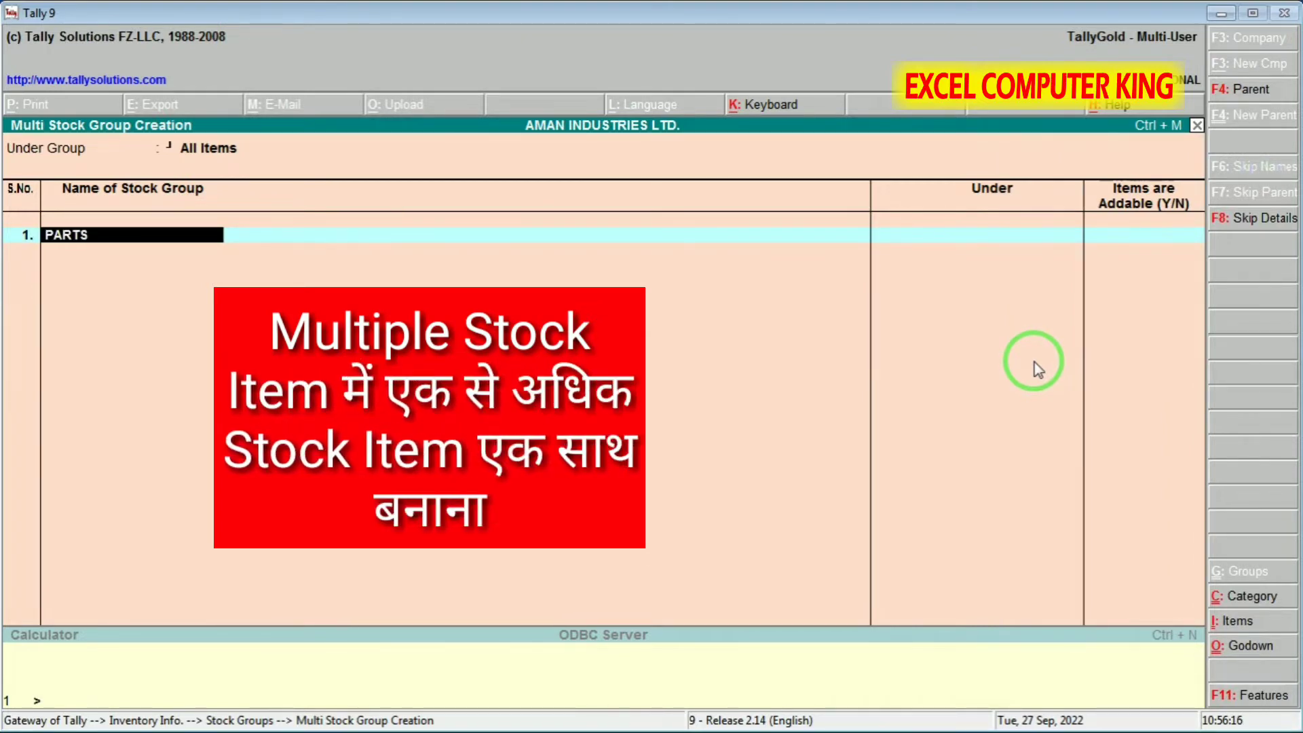
text( OF BAG)
key(Return)
key(Return)
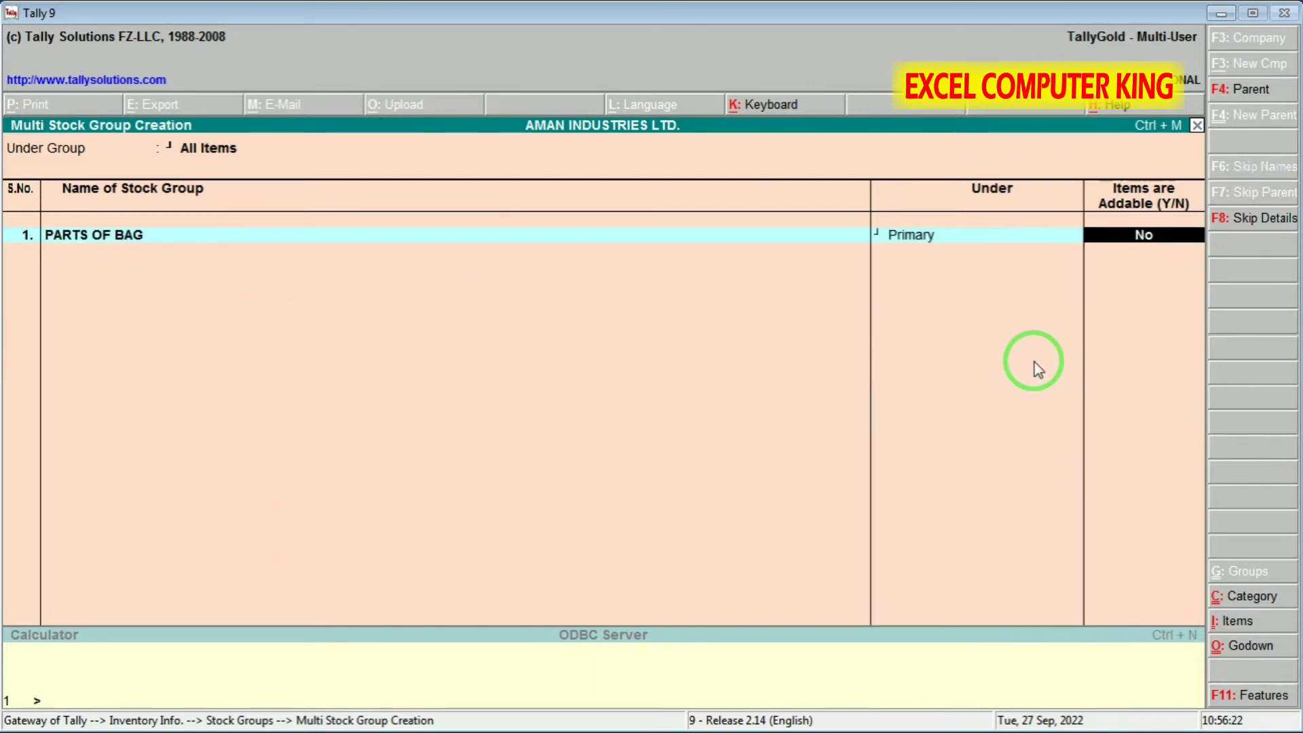
key(Return)
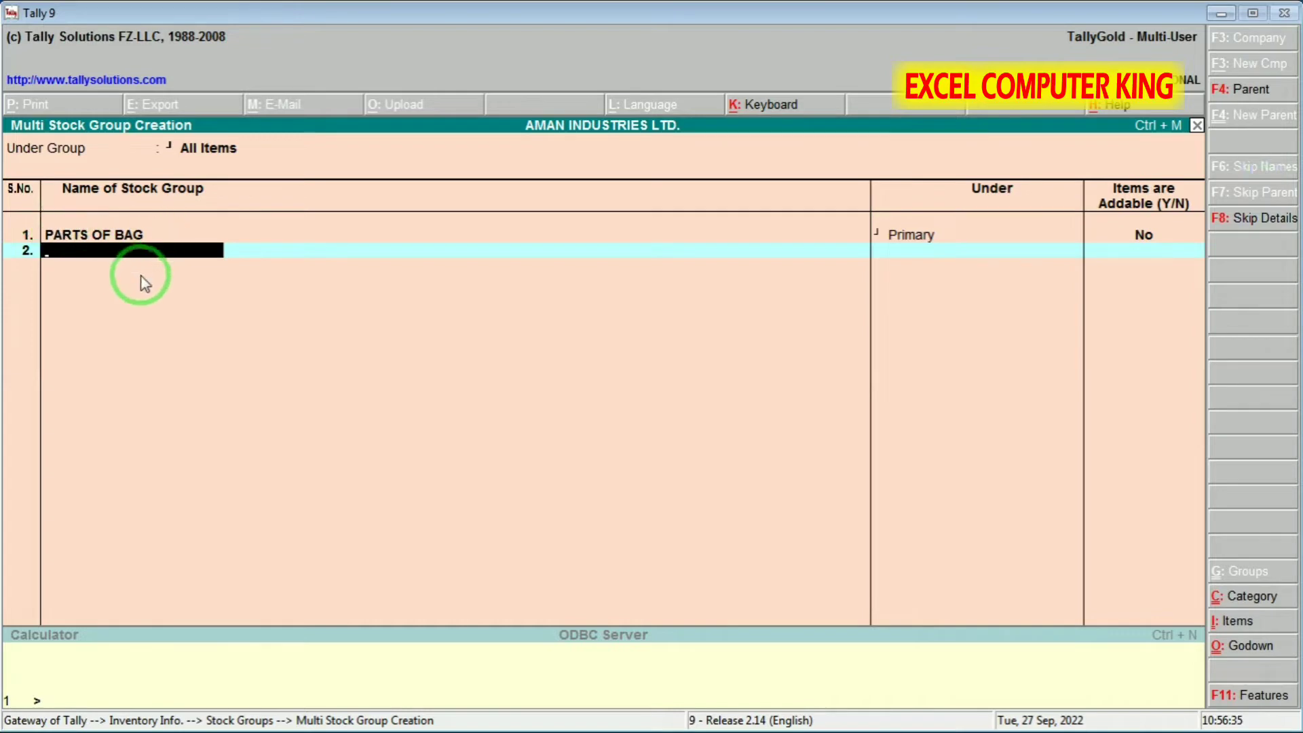
key(Return)
key(Return)
key(Down)
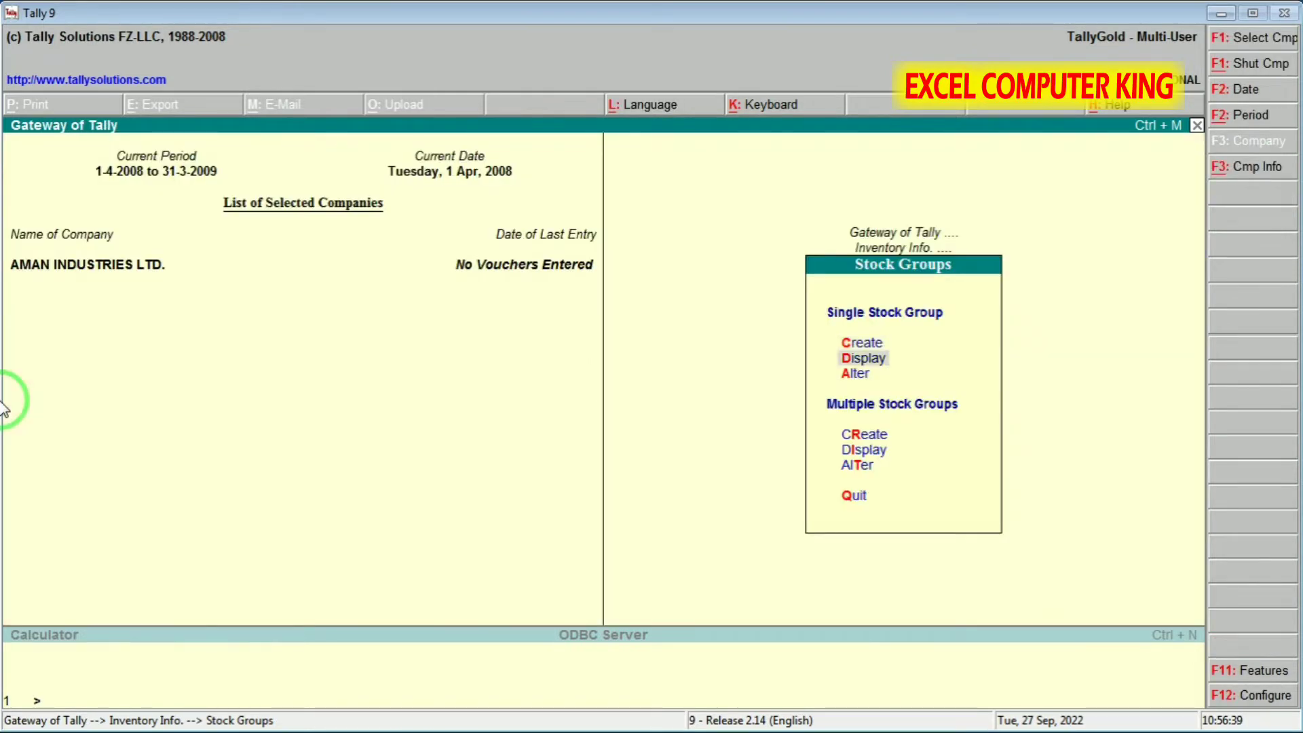
key(Return)
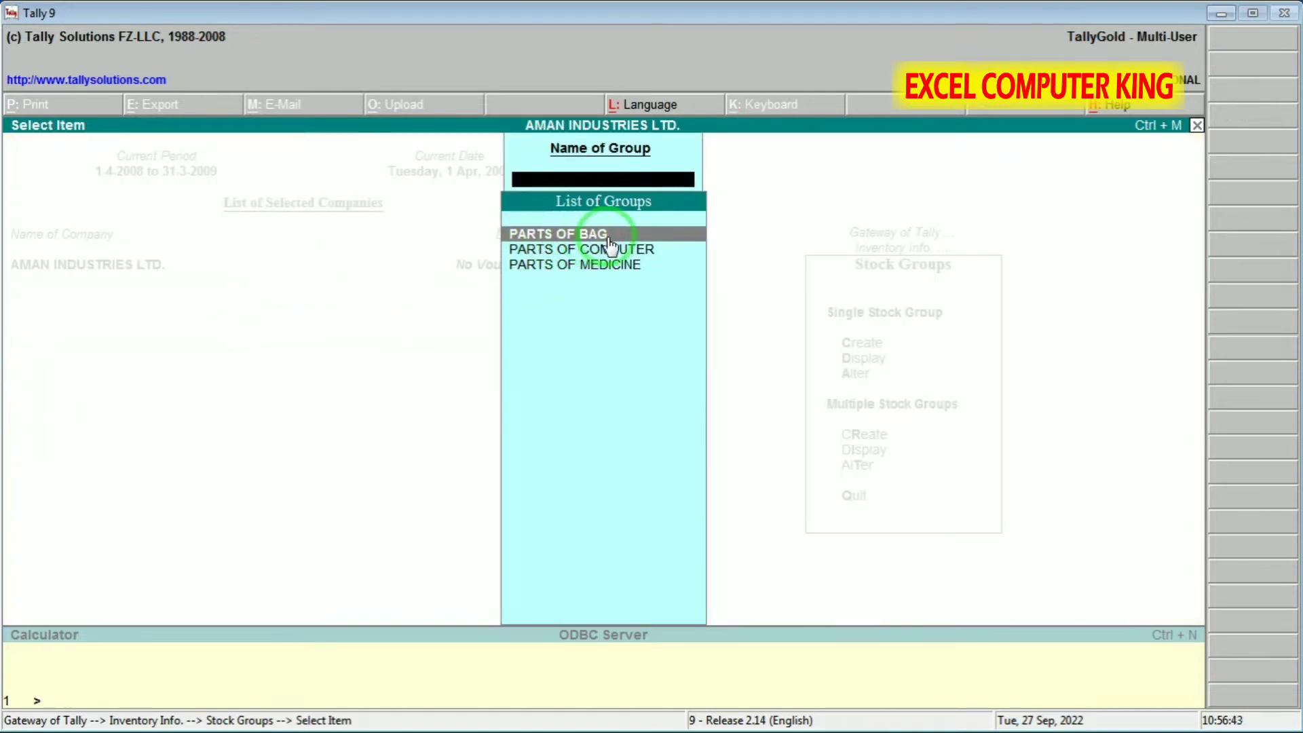
Leave Stock Groups and start creating a single stock category under Stock Categories
key(Escape)
key(Escape)
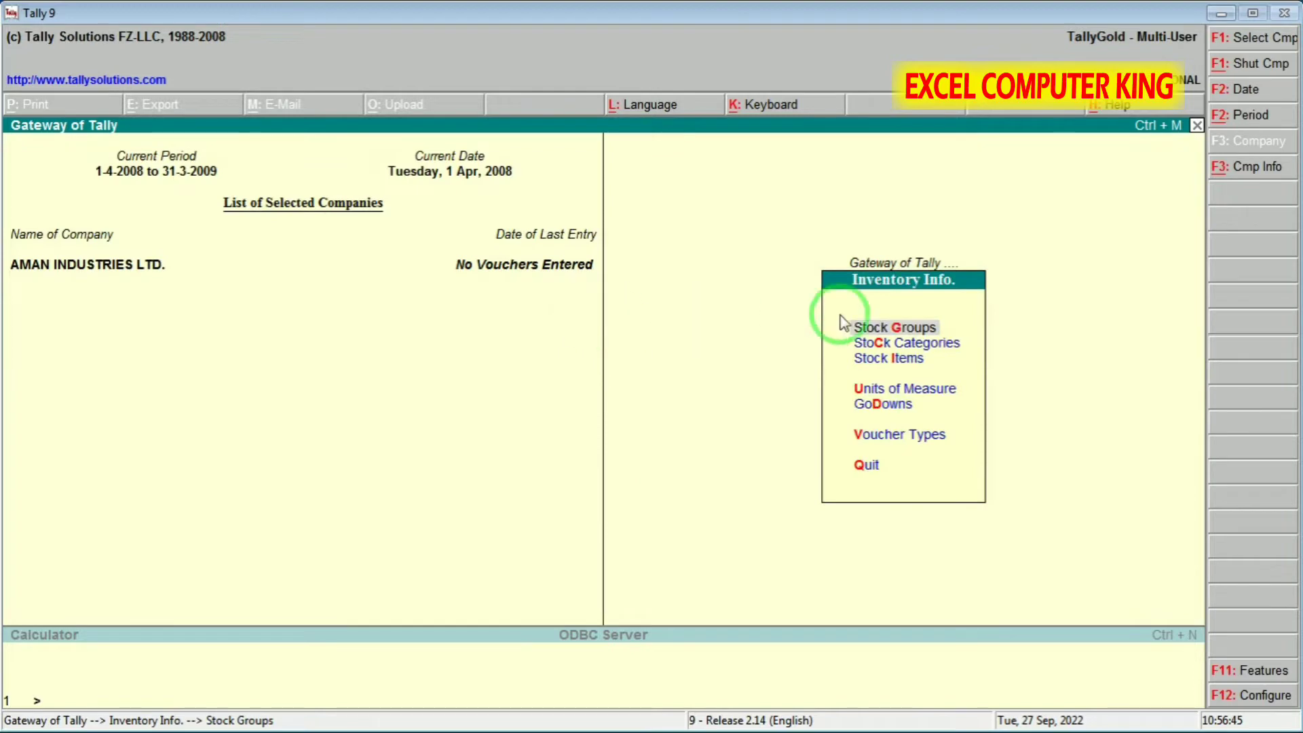
click(954, 359)
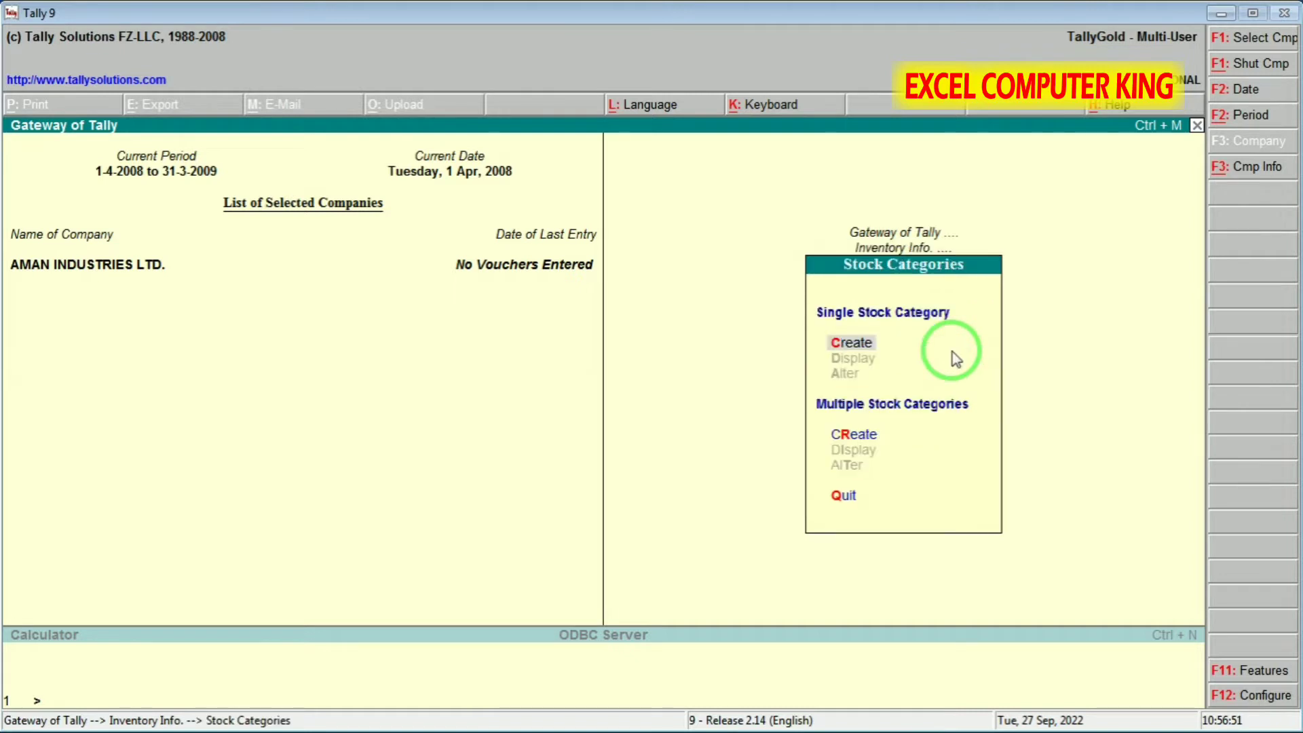
key(Return)
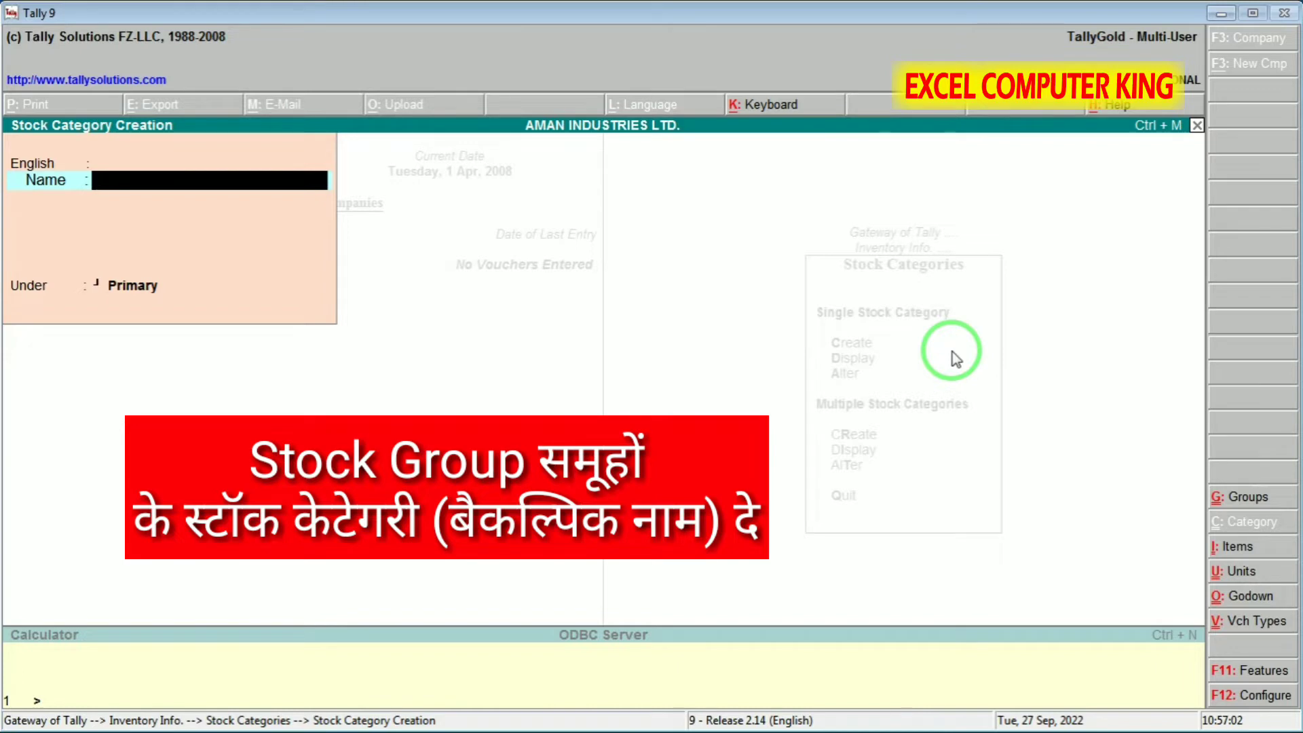
Create stock categories HP KEYBOARD and DELL KEYBOARD under Primary, then quit the form
text(HP KEYBOAR)
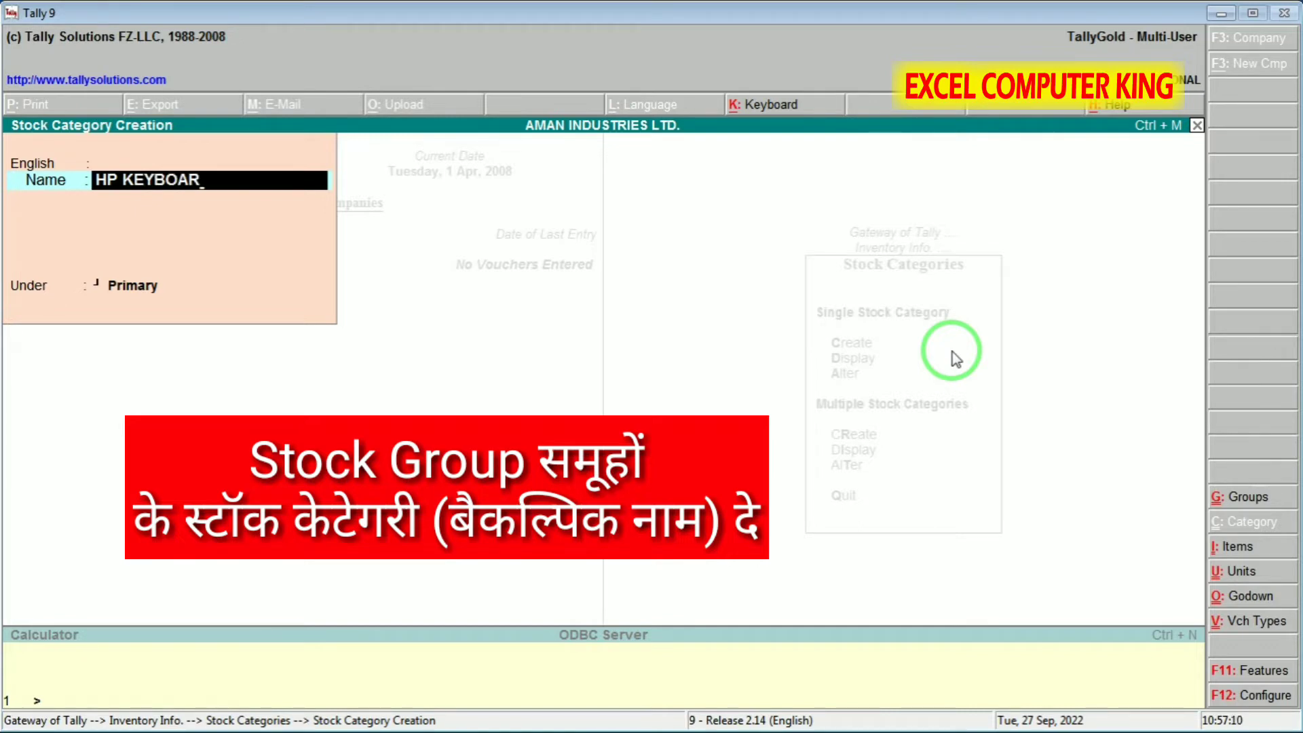
text(D)
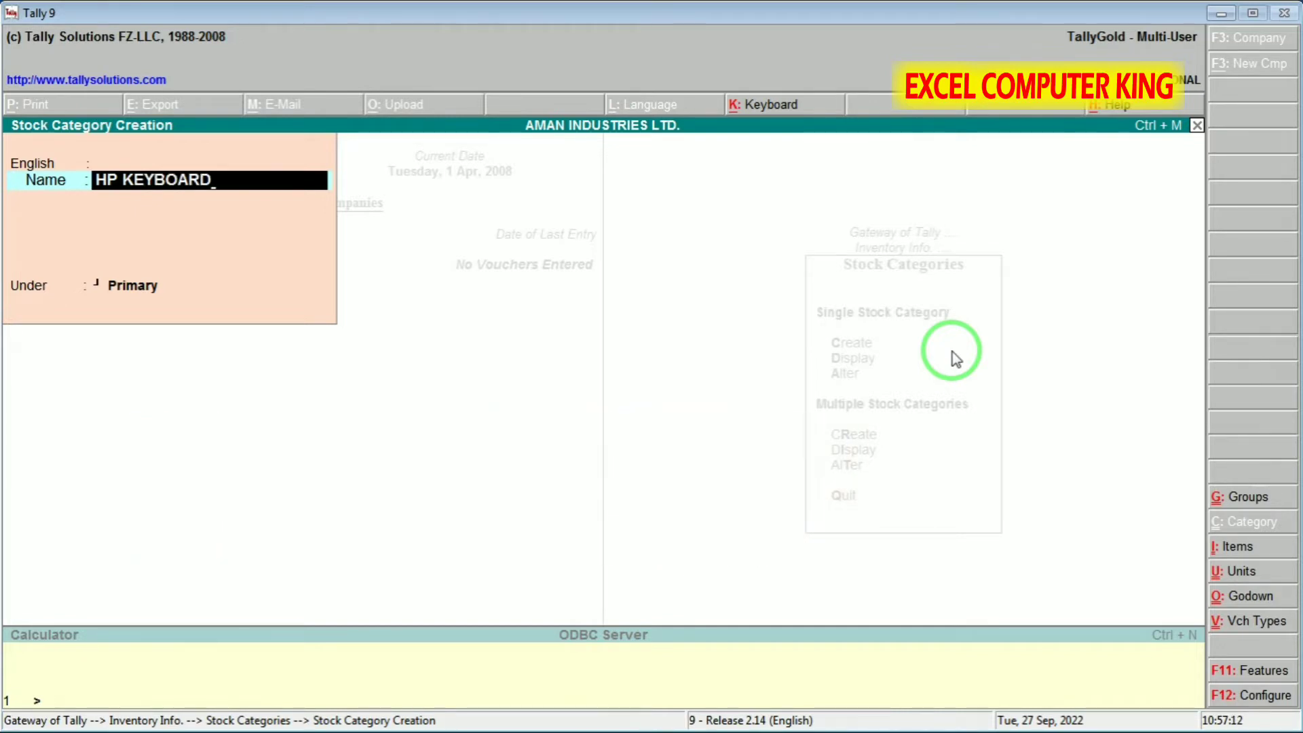
key(Return)
key(Return)
key(Return)
text(DELL)
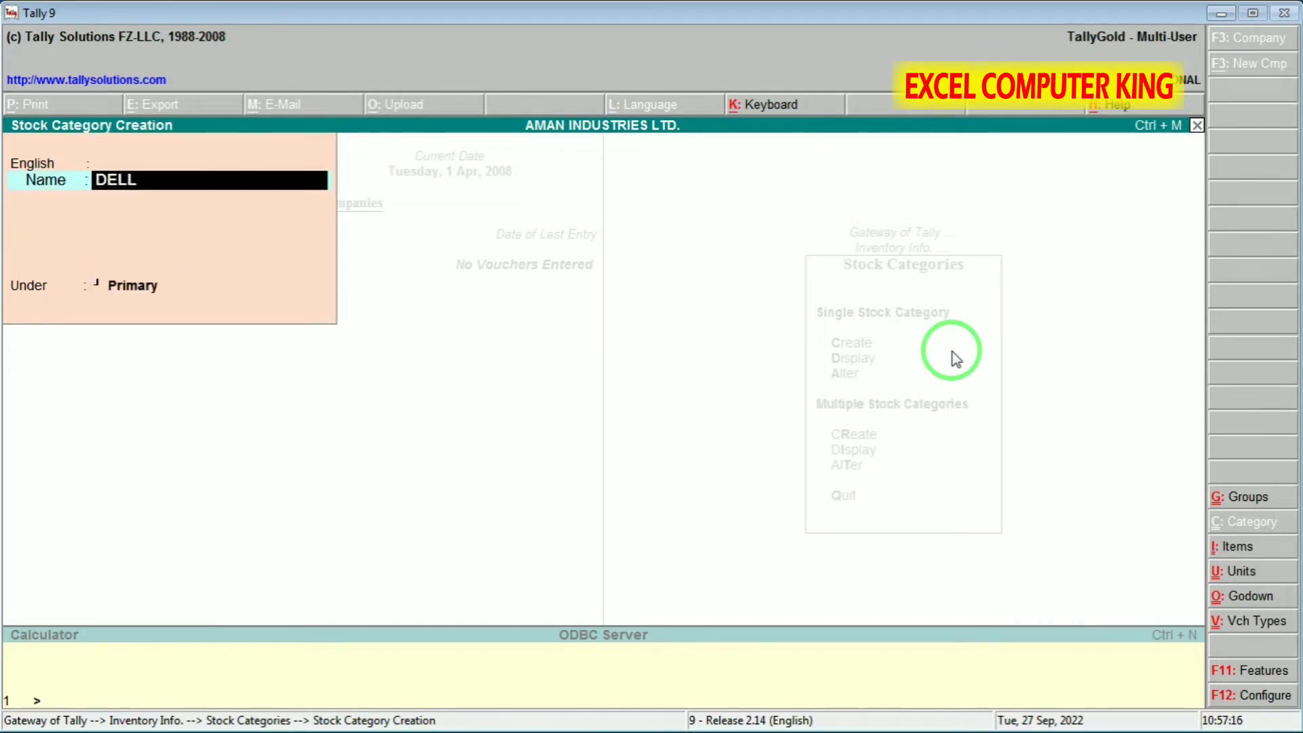
text( KEYBOARD)
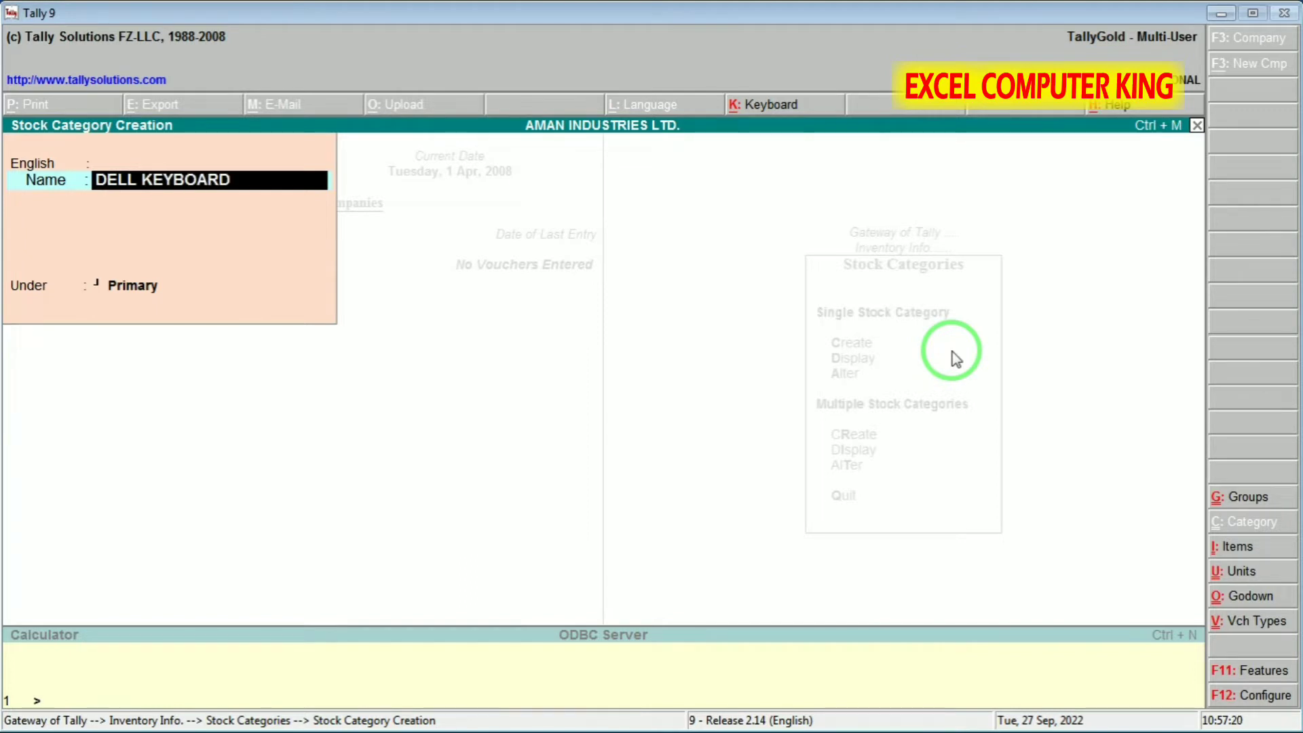
key(Return)
key(Return)
key(Return)
key(Return)
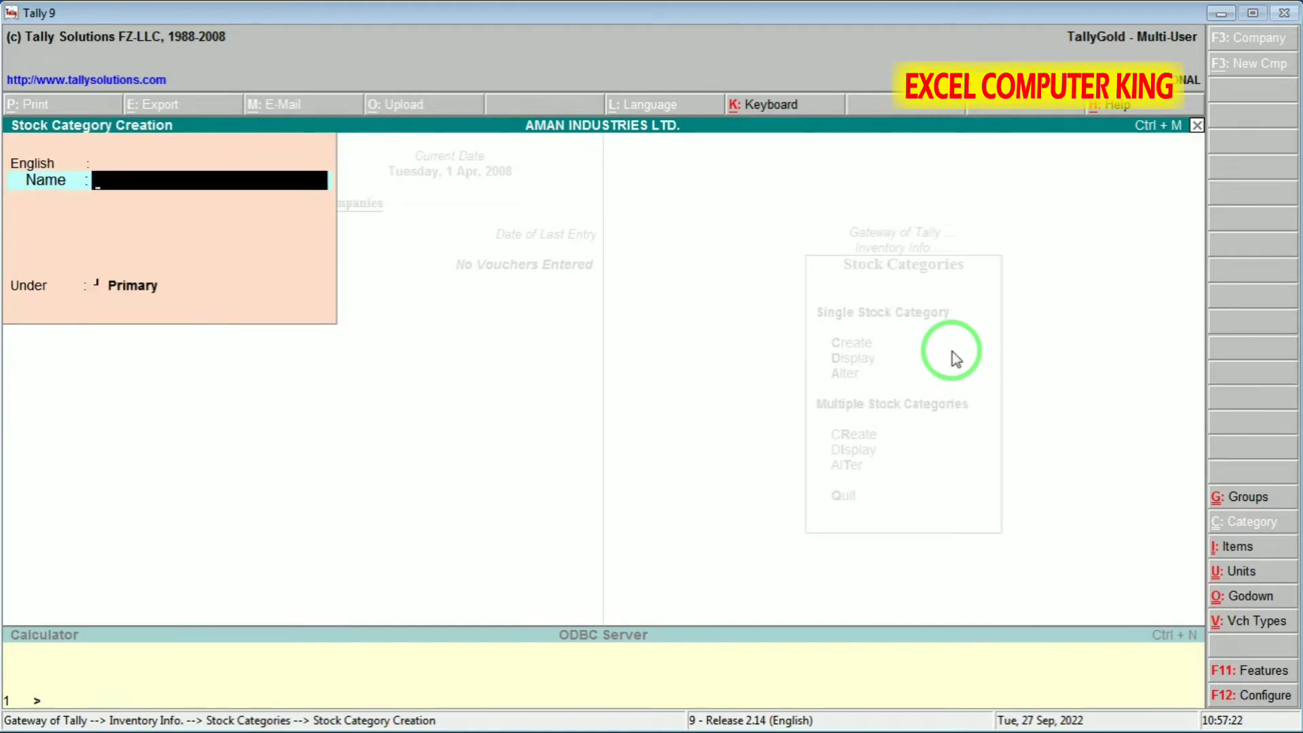
key(Escape)
key(y)
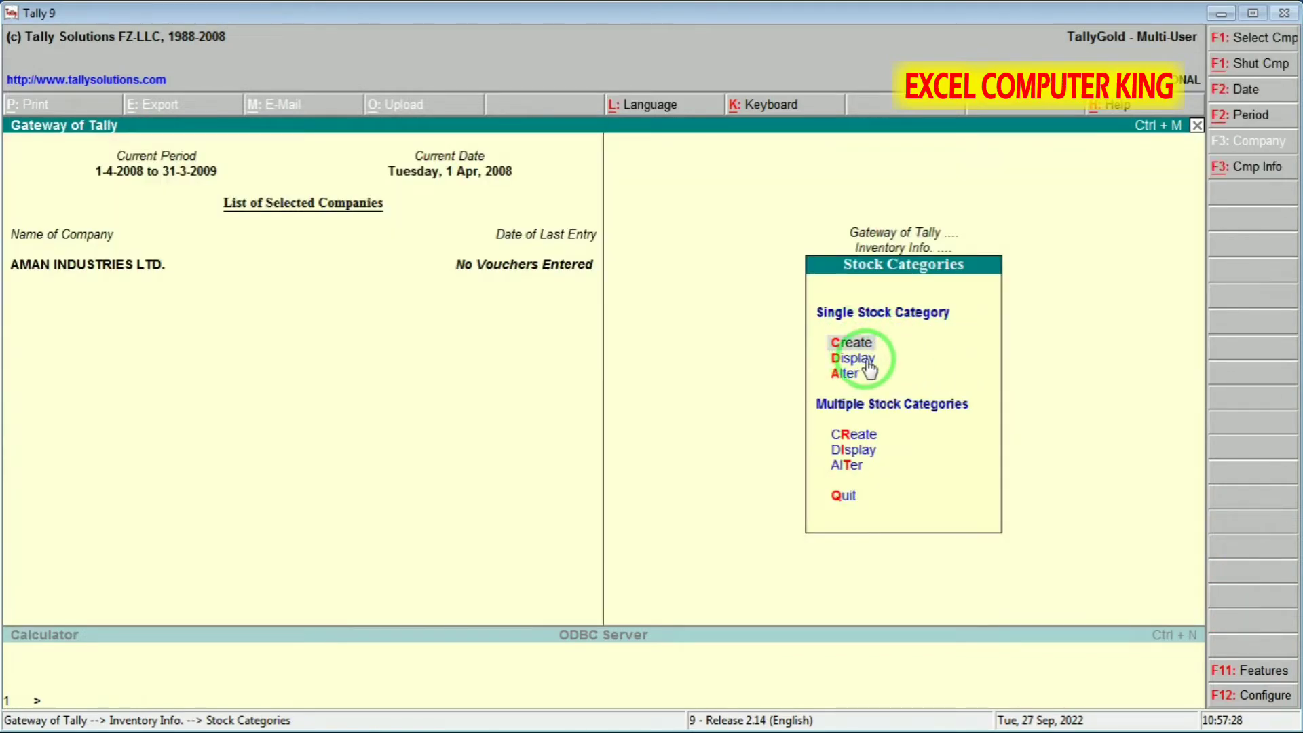
Create stock categories TAB MEDICINE and LIQUID MEDICINE under Primary, then quit the form
click(852, 343)
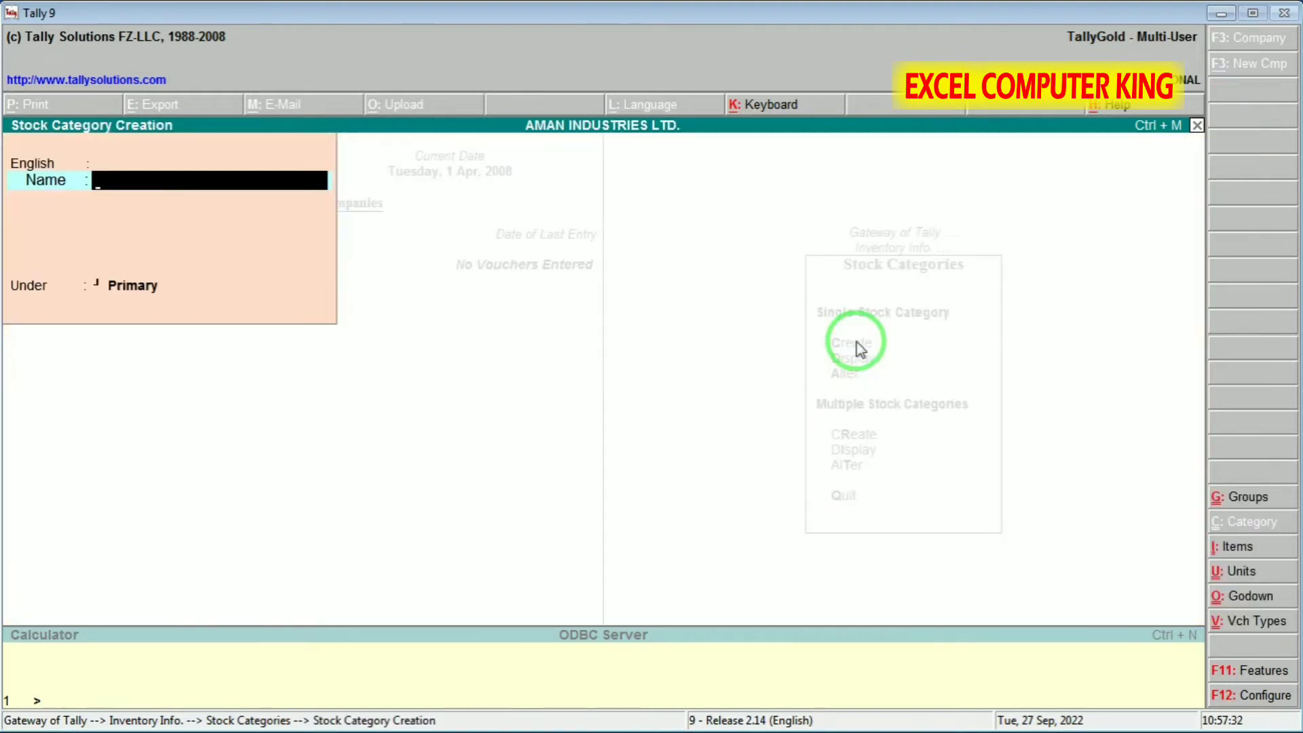
text(TAB MEDICINE)
key(Return)
key(Return)
text(LIQUID MEDICINE)
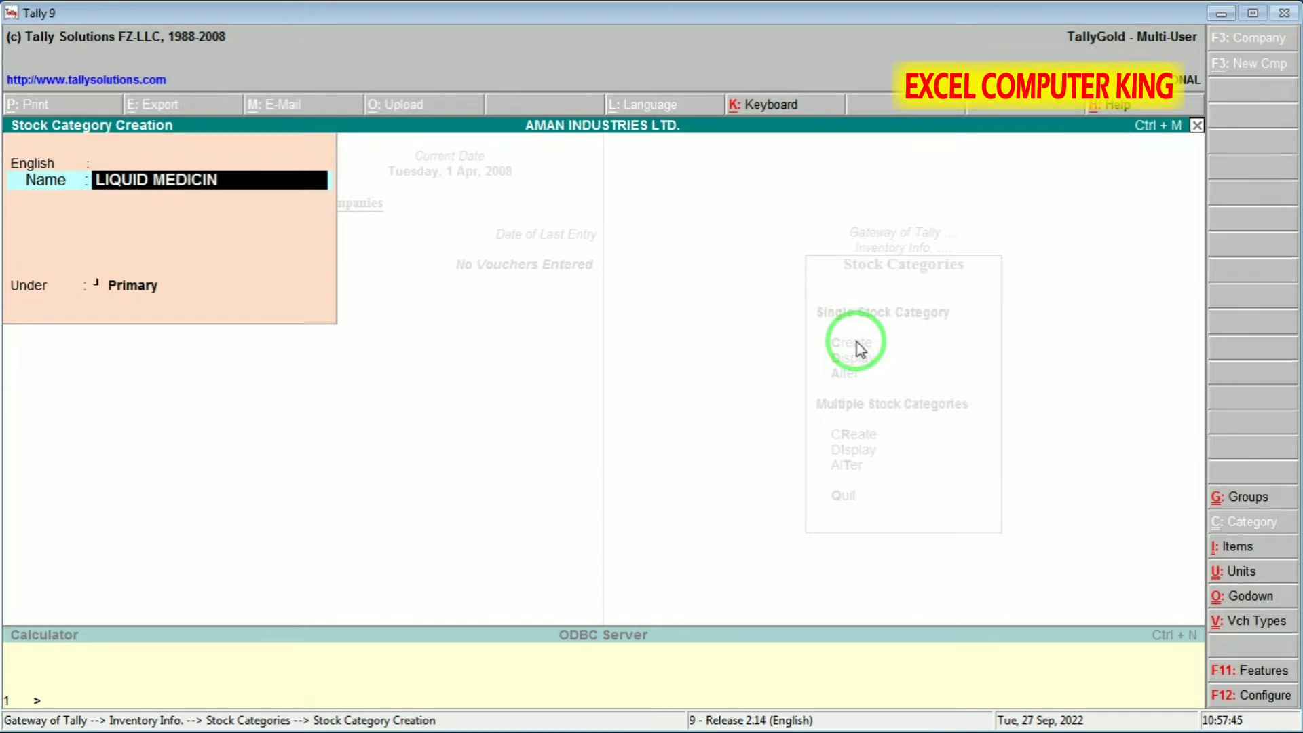
key(Return)
key(Return)
key(Return)
key(Return)
key(Escape)
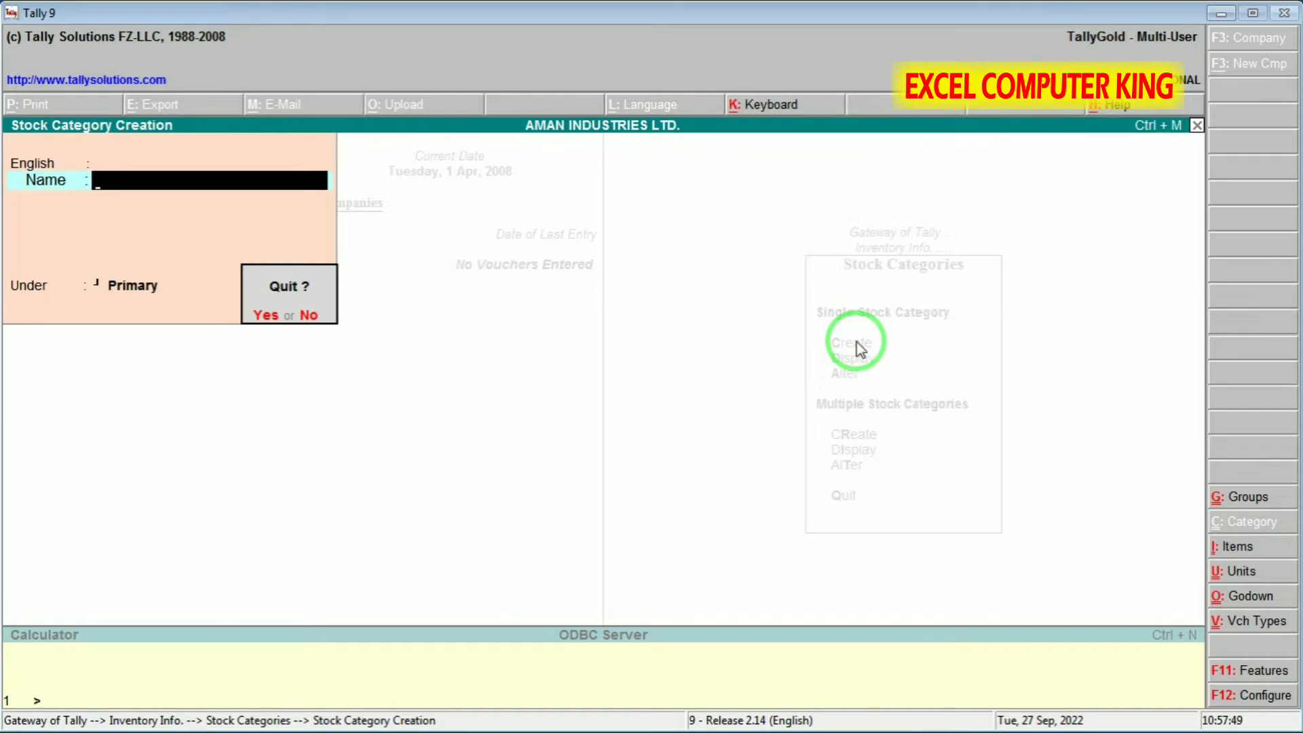
key(y)
View the list of existing stock categories and return to the Stock Categories menu
click(856, 356)
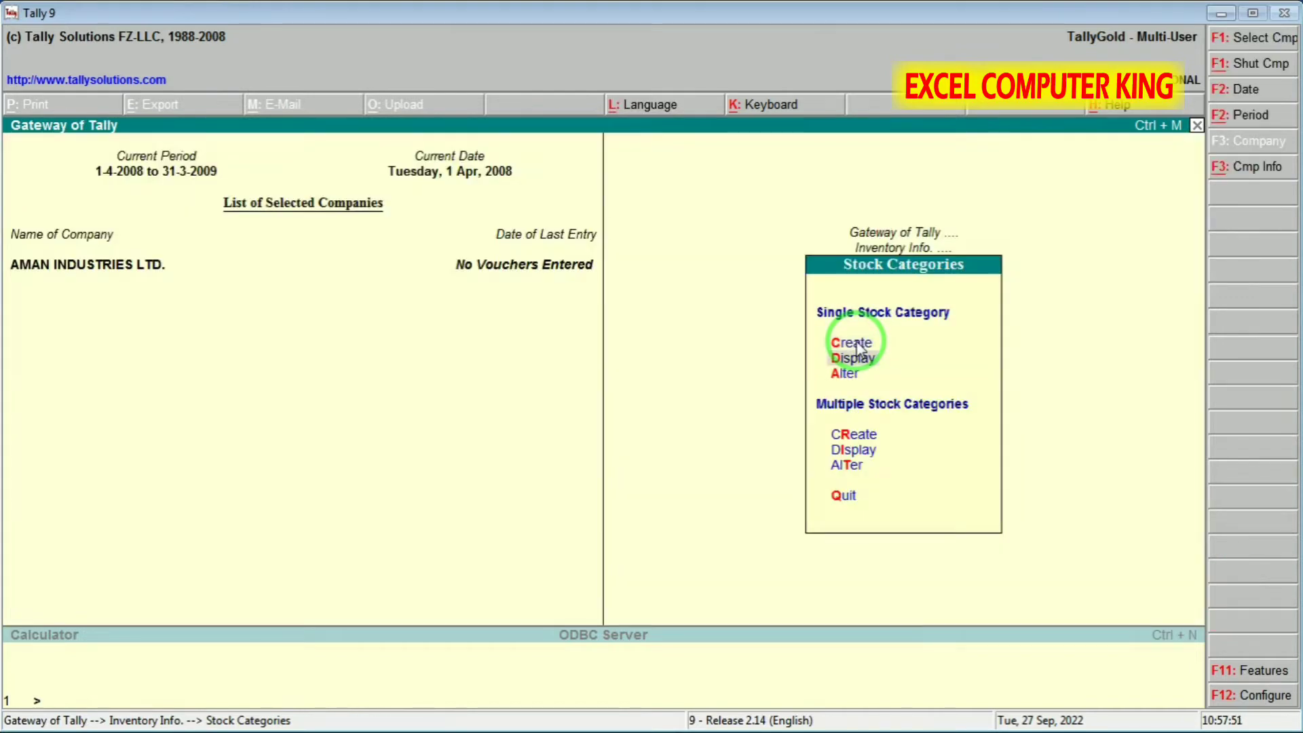
key(Escape)
key(Up)
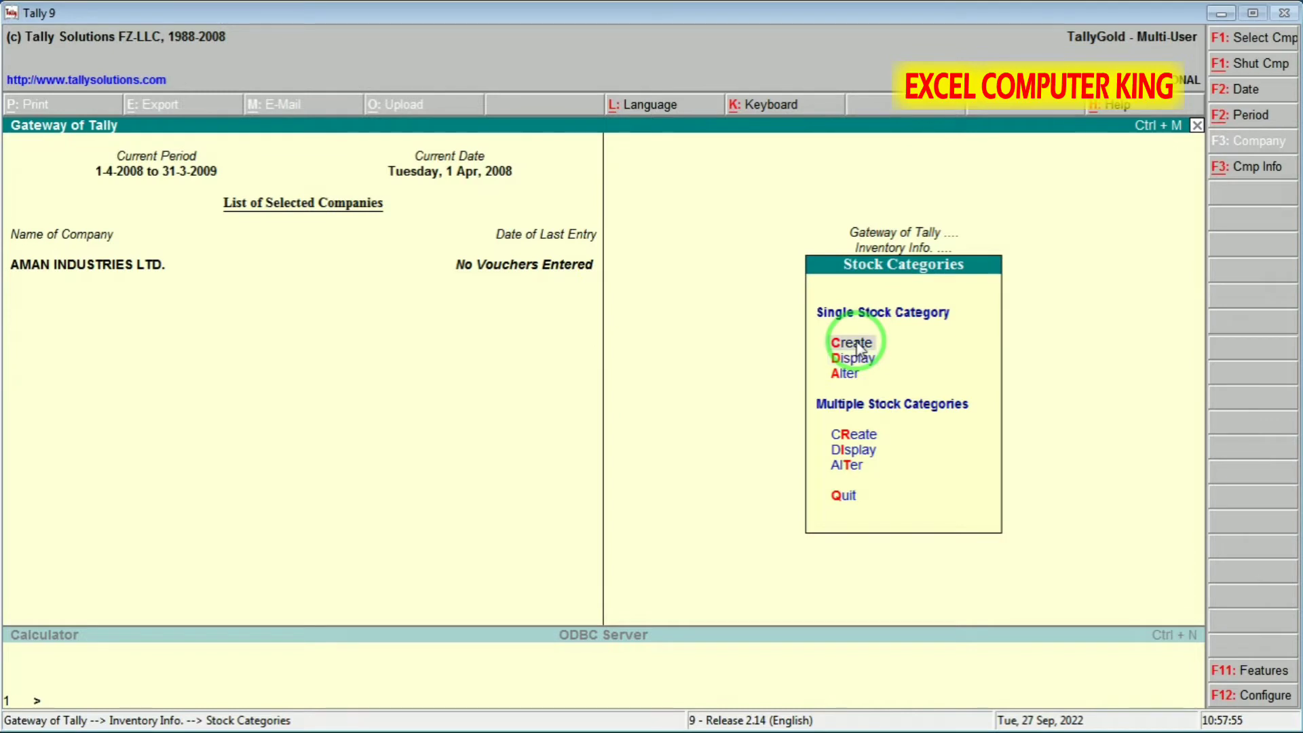
key(Down)
key(Down)
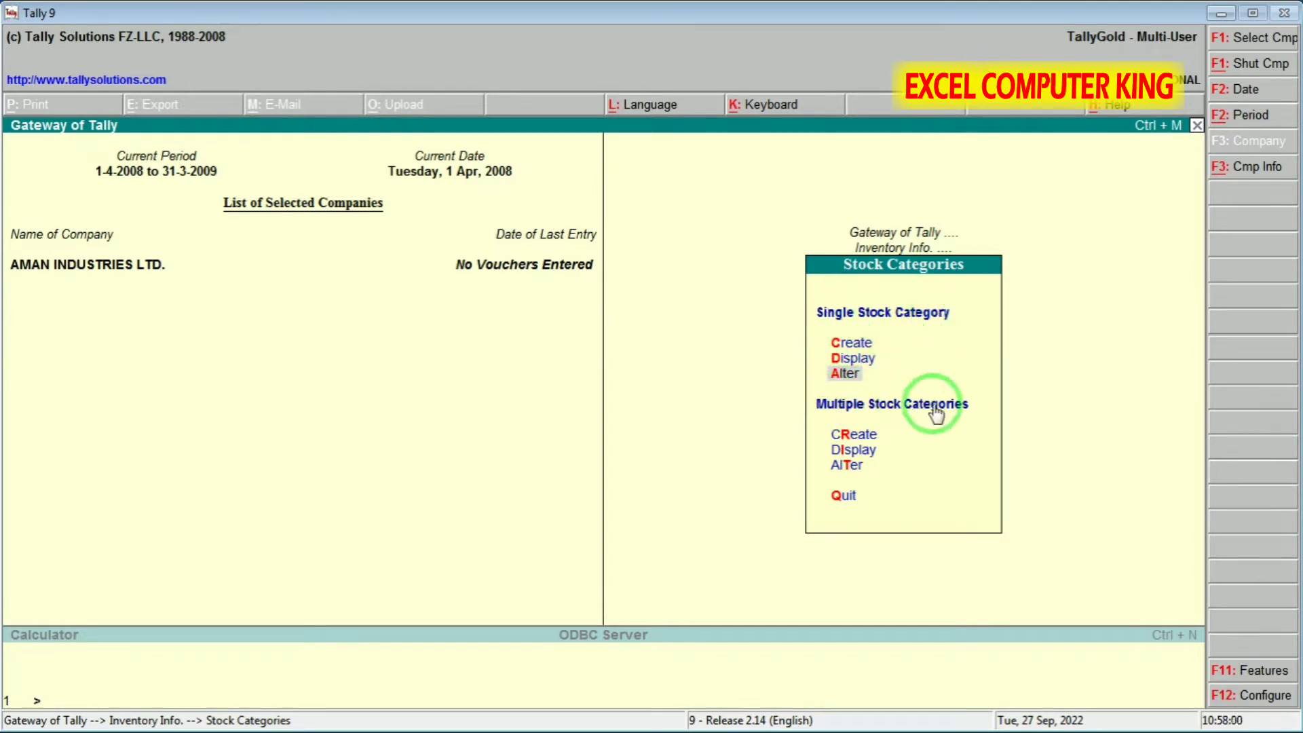
In Multiple Stock Category creation, add NIKE BAG under Primary
key(Down)
key(Return)
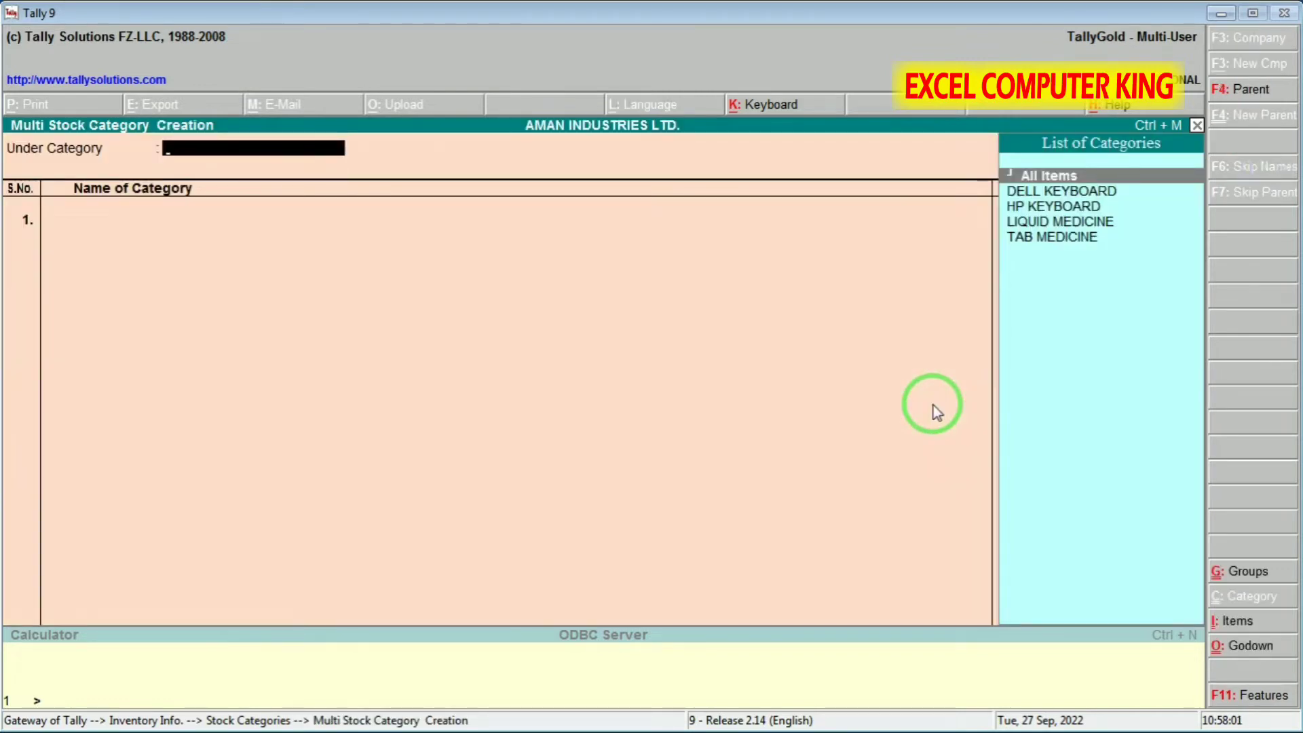
key(Return)
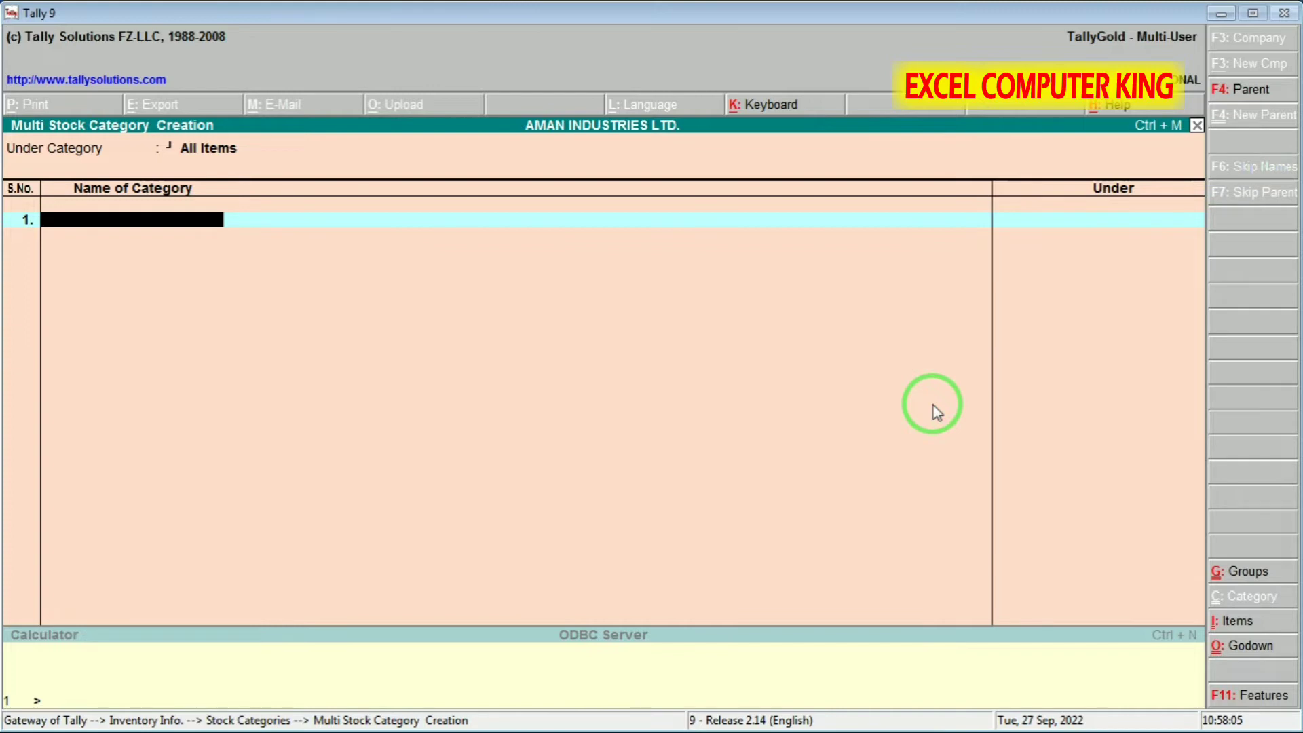
text(NIKE BAG)
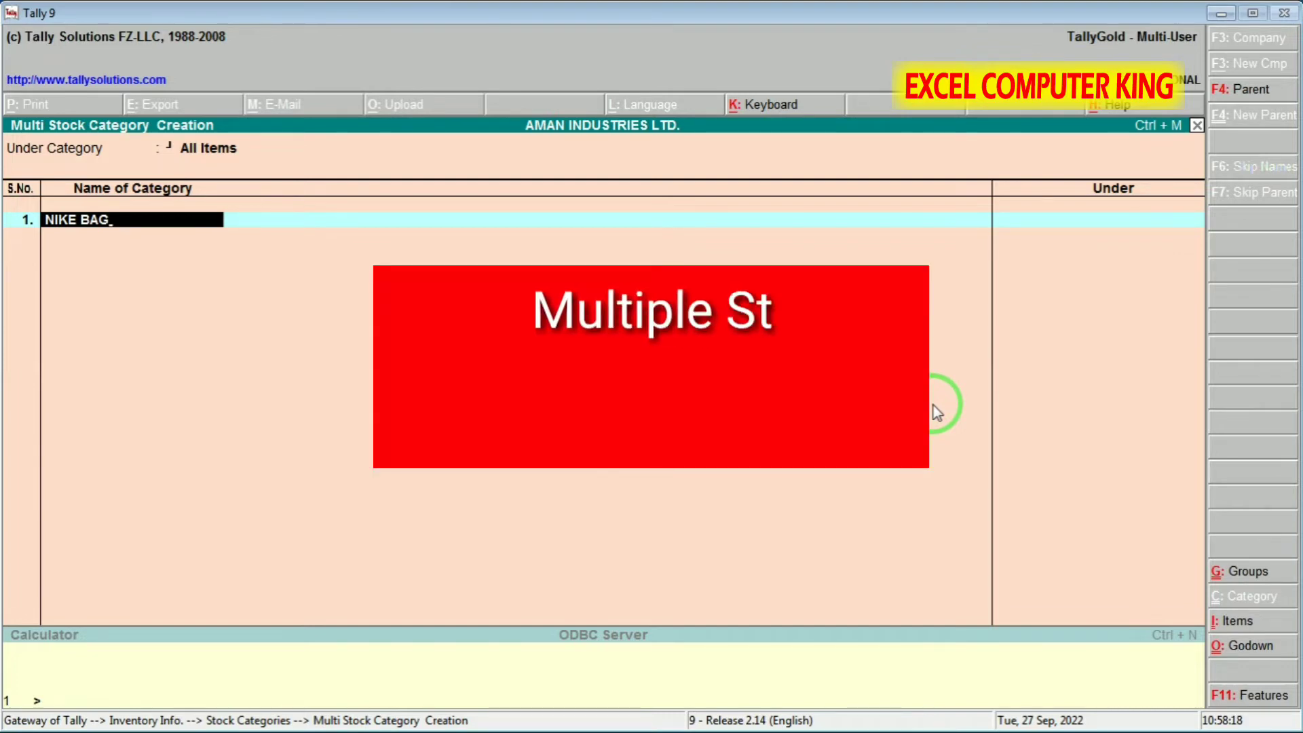
key(Return)
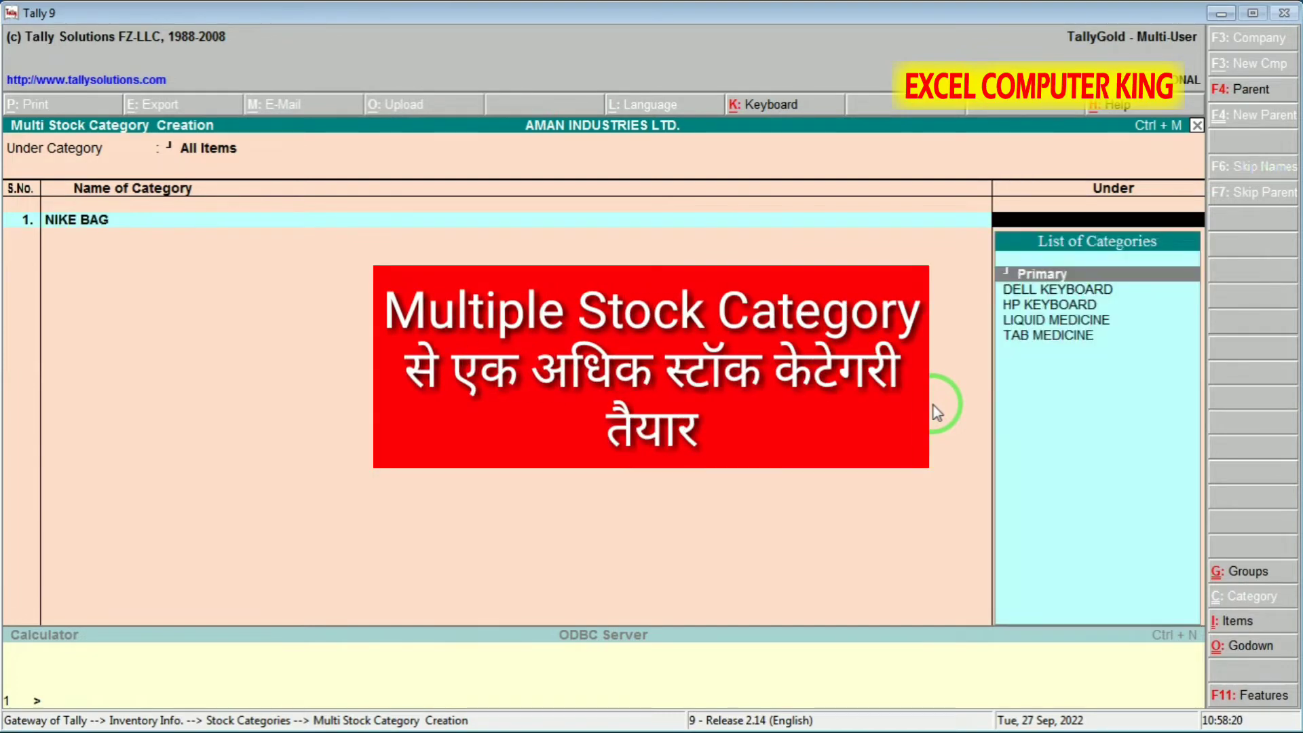
key(Return)
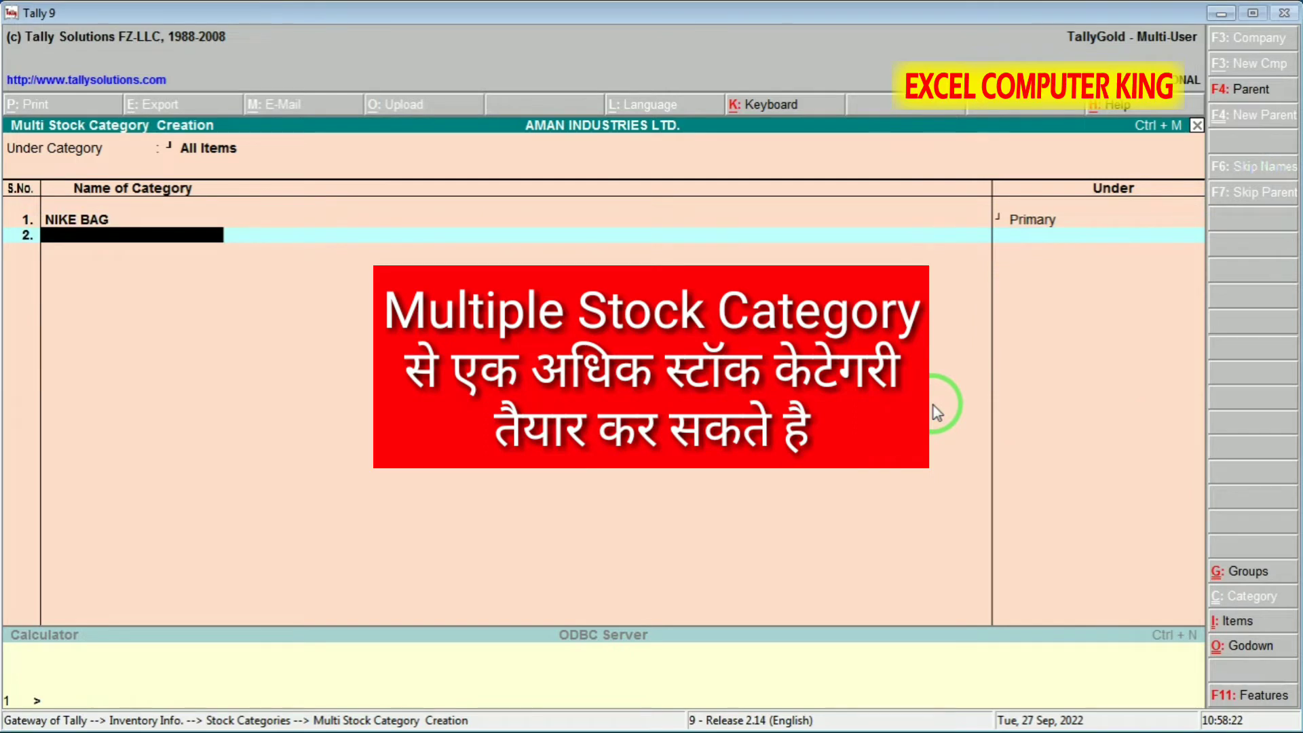
Add SKY BAG under Primary, save both categories, and leave Stock Categories
text(SKY BAG)
key(Return)
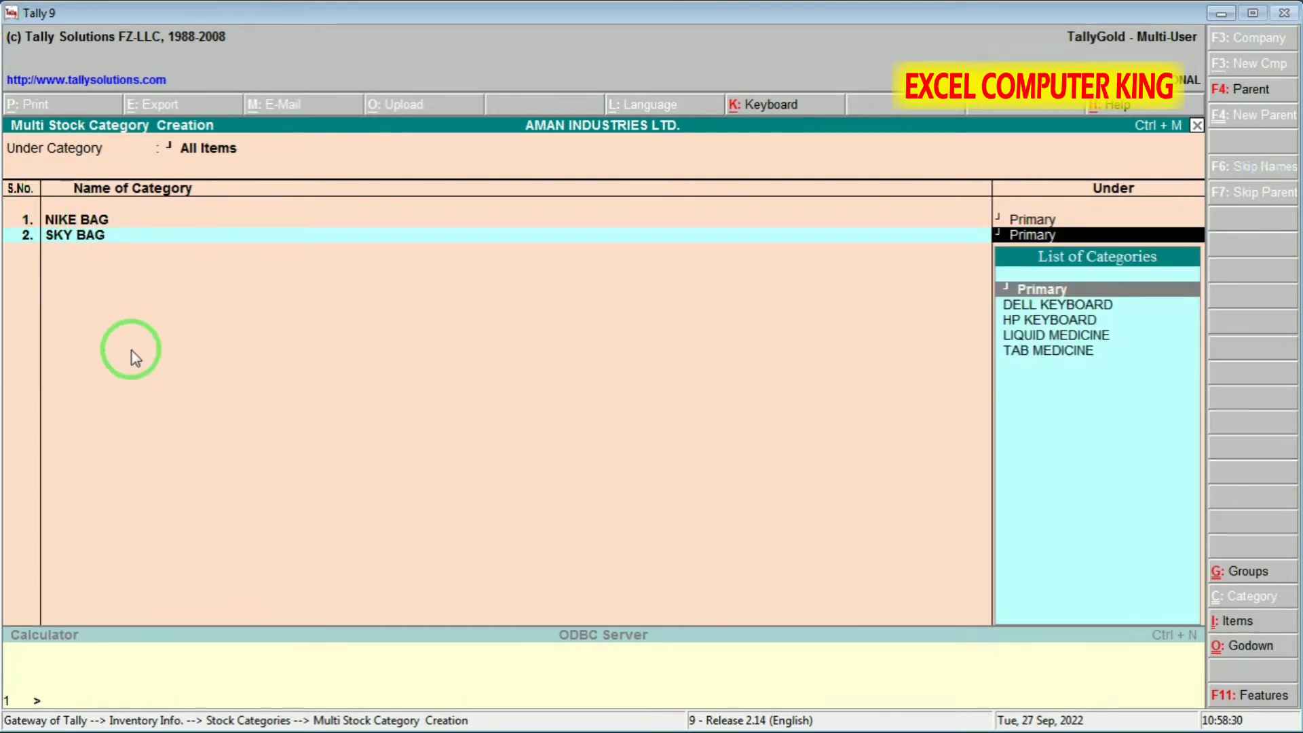
key(Return)
key(Return)
key(y)
key(Down)
key(Return)
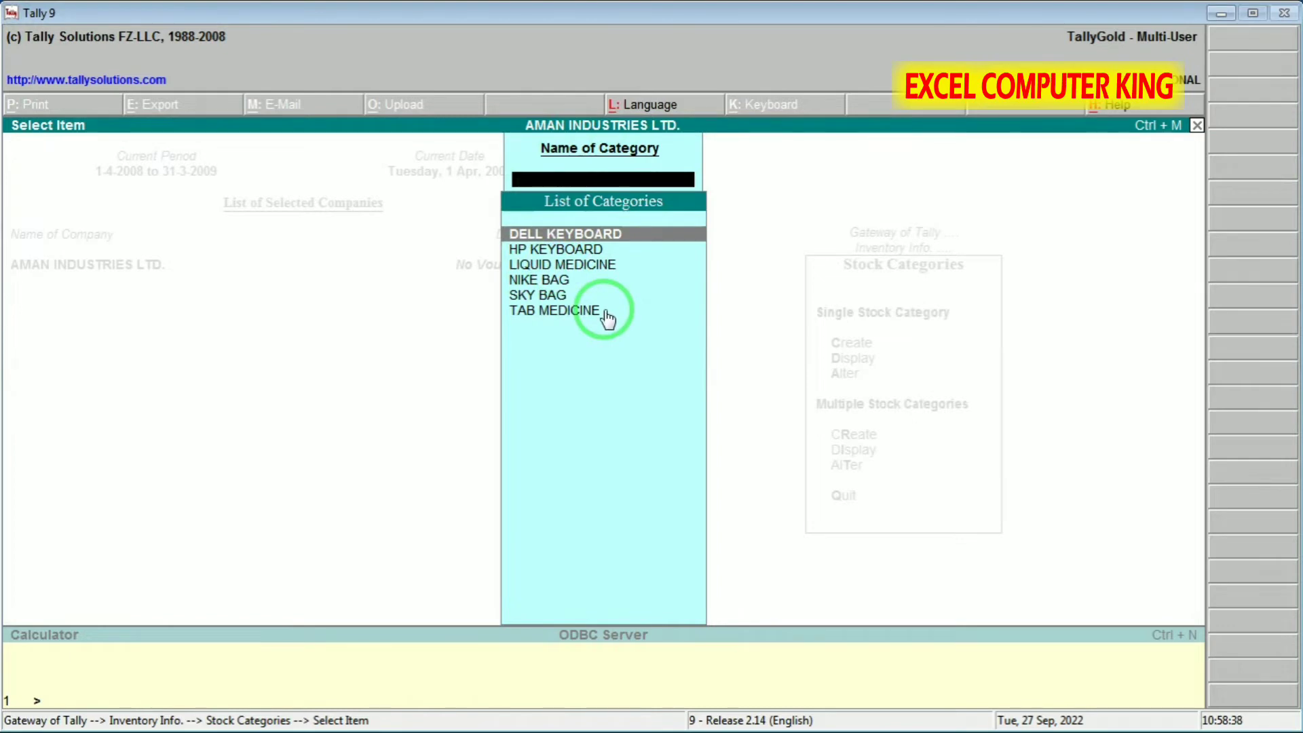
key(Escape)
key(Escape)
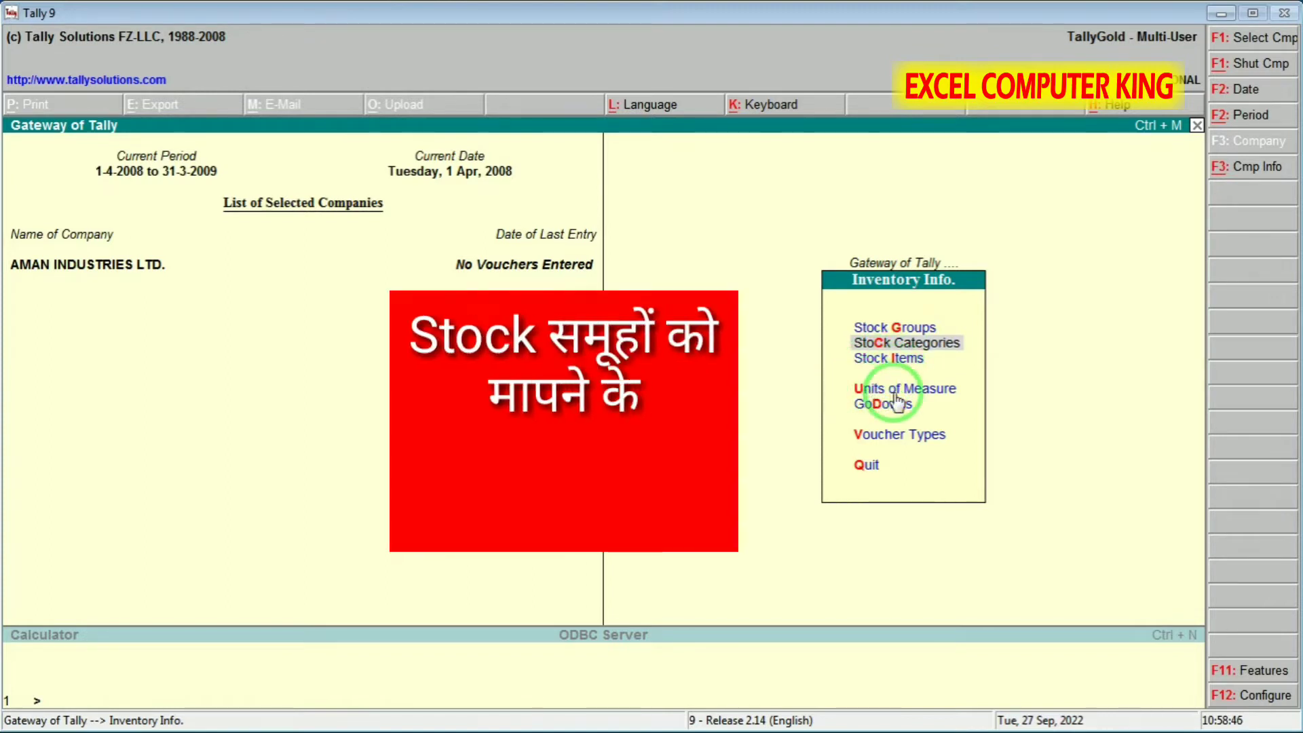
Create the units of measure KG, PIC and DZ
click(875, 391)
key(Return)
text(KG)
key(Return)
key(Return)
key(Return)
text(PIC)
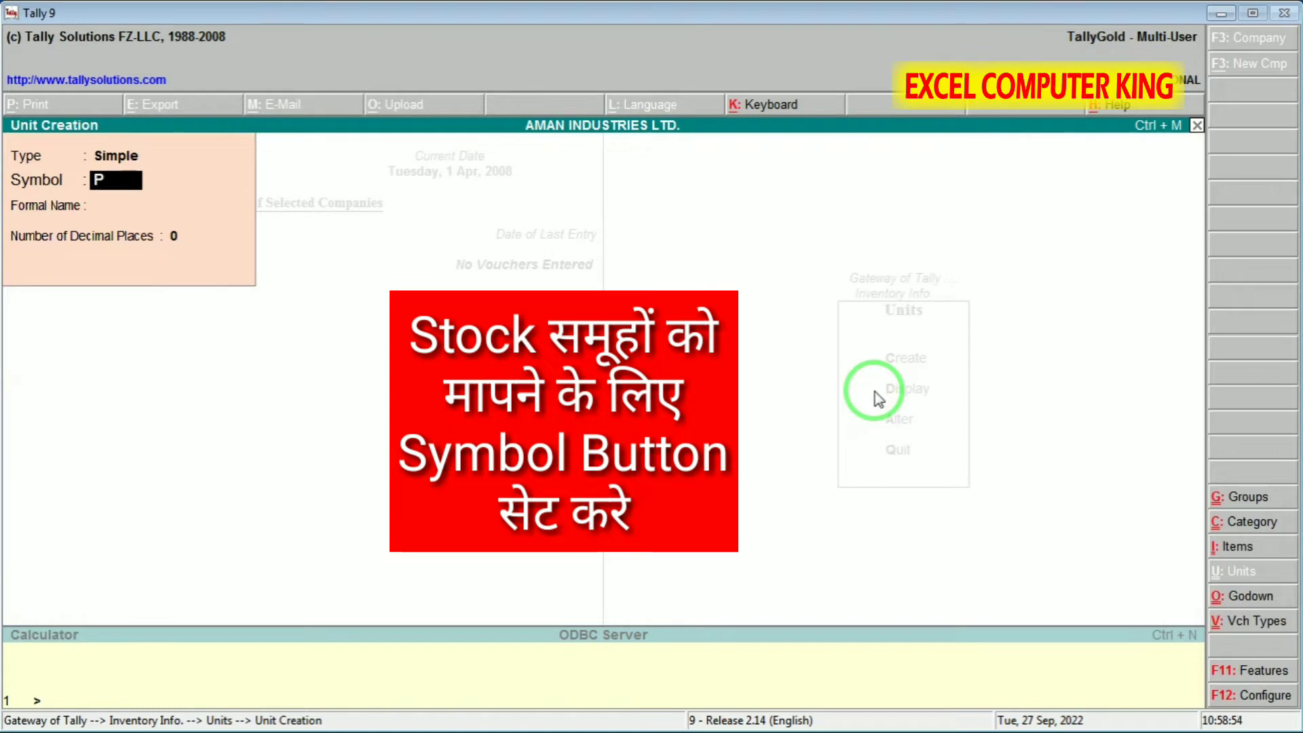
key(Return)
key(Return)
key(Return)
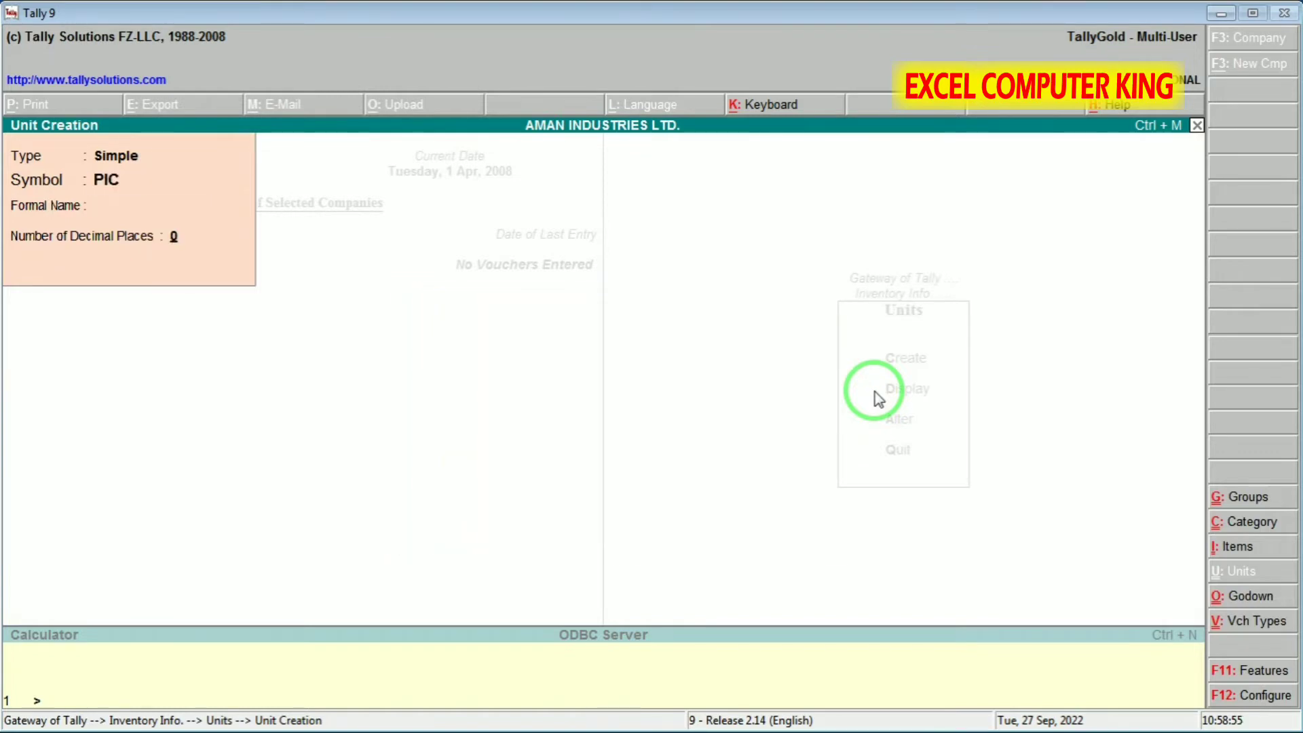
text(DZ)
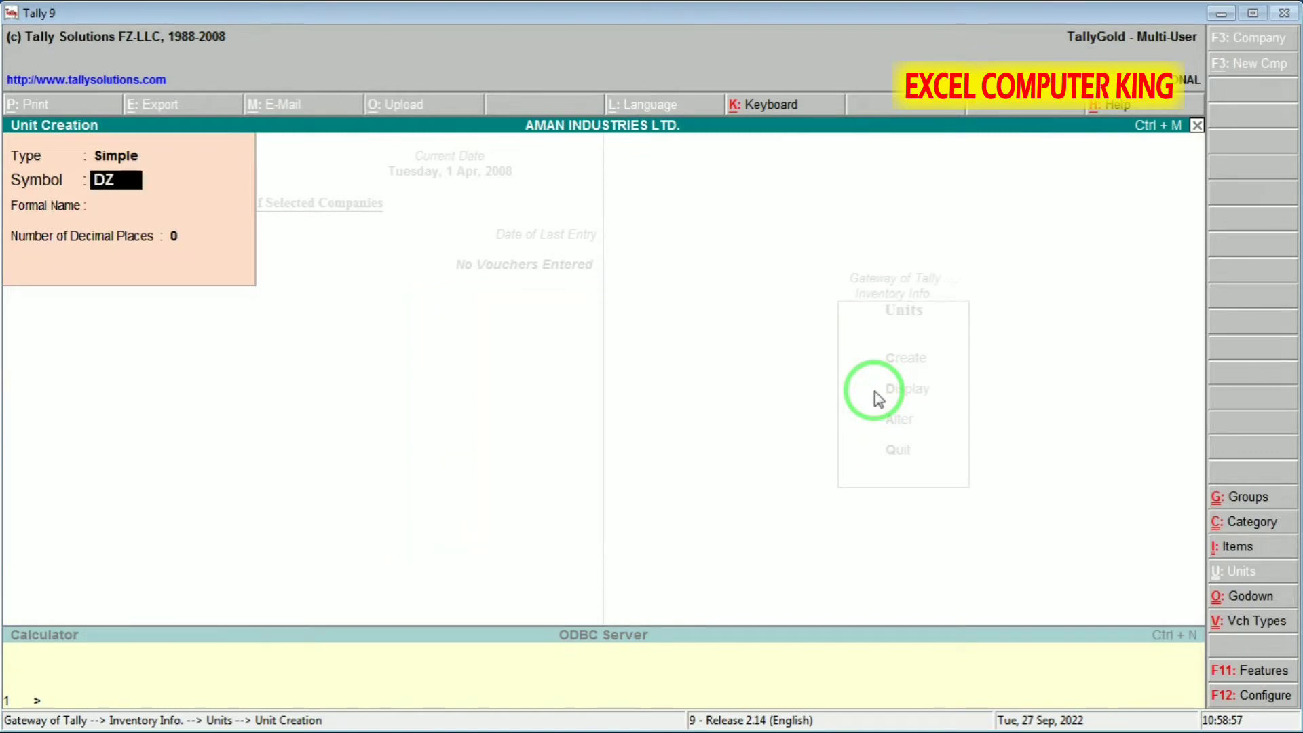
key(Return)
Create the units of measure LT and GRAM
key(Return)
key(Return)
key(Return)
text(LT)
key(Return)
key(Return)
key(Return)
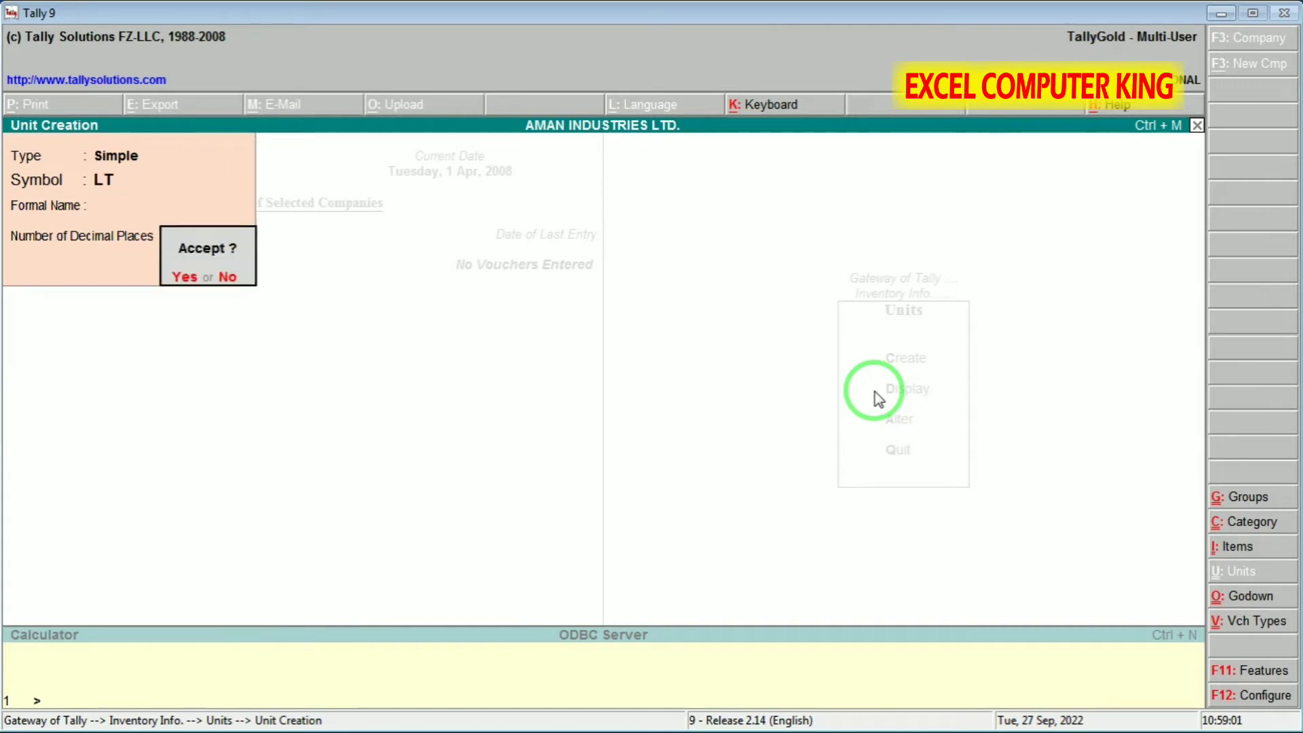
key(Return)
text(GRAM)
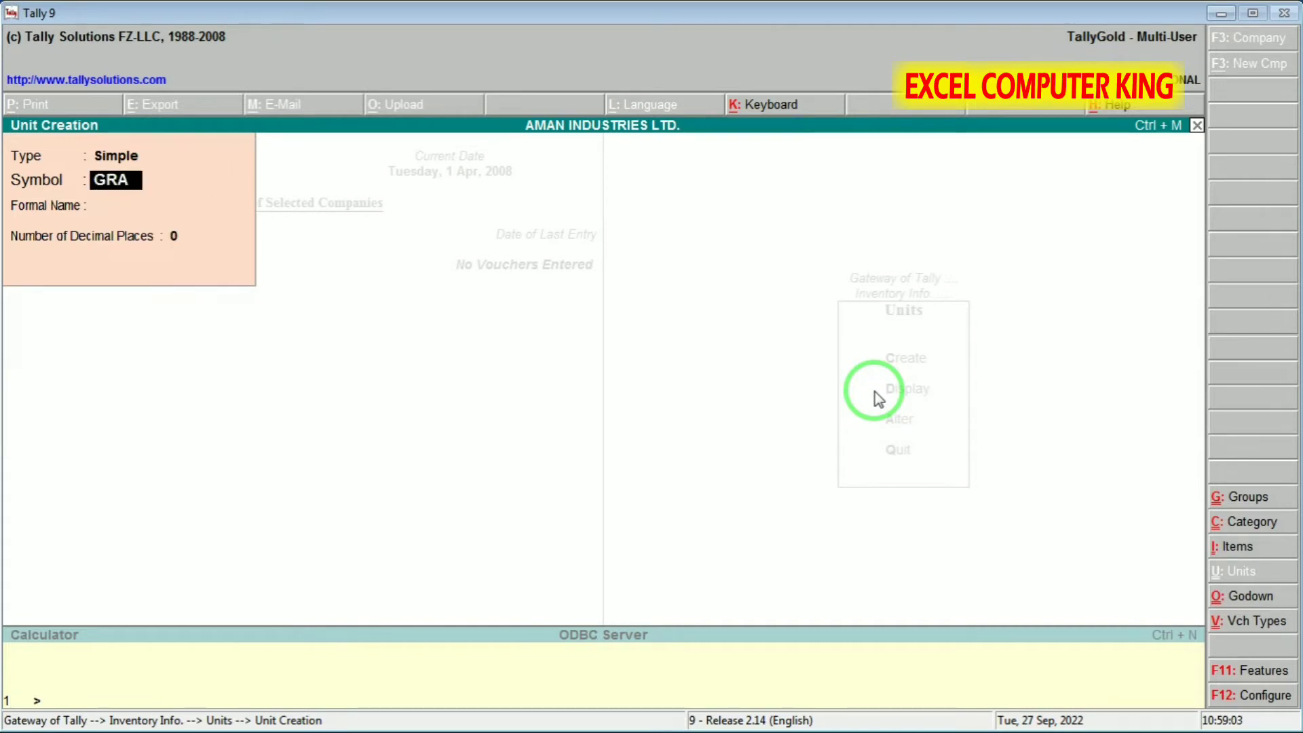
key(Return)
key(Return)
key(Return)
key(Return)
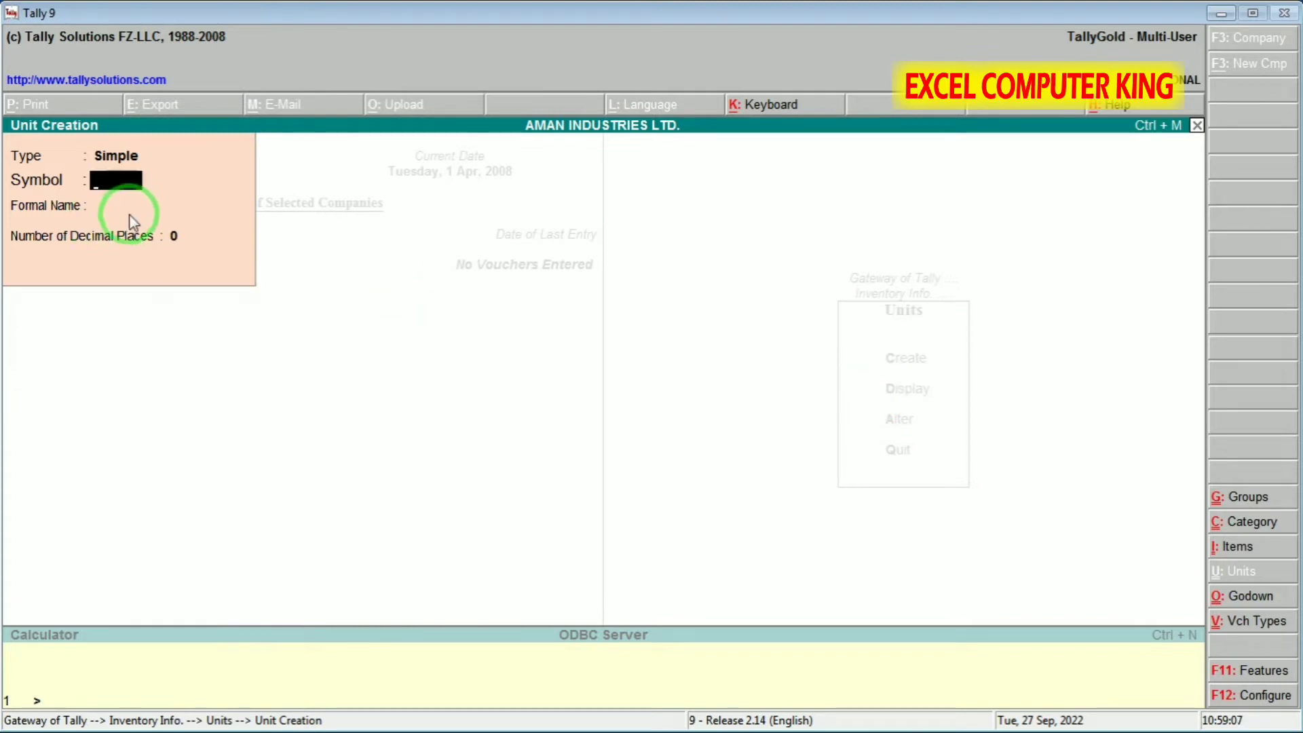
Quit unit creation, review the list of units, and return to Inventory Info
key(Escape)
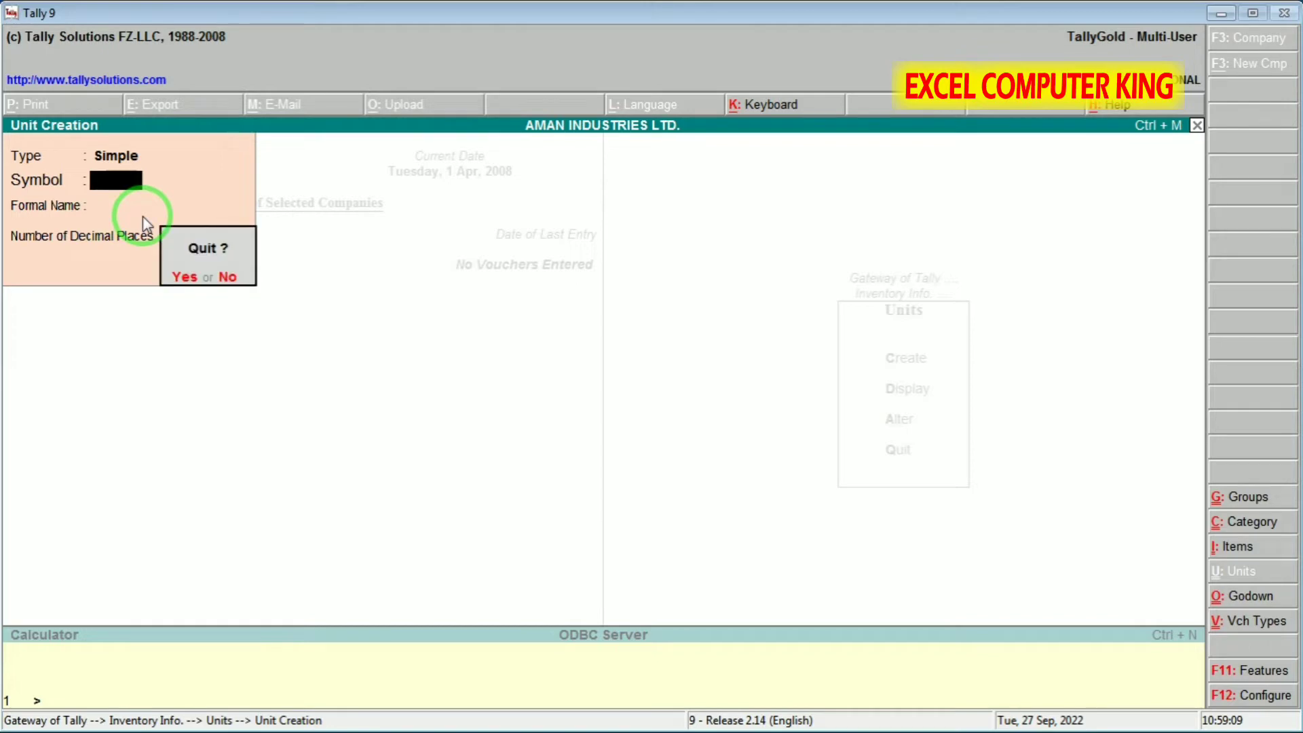
key(Return)
key(Down)
key(Return)
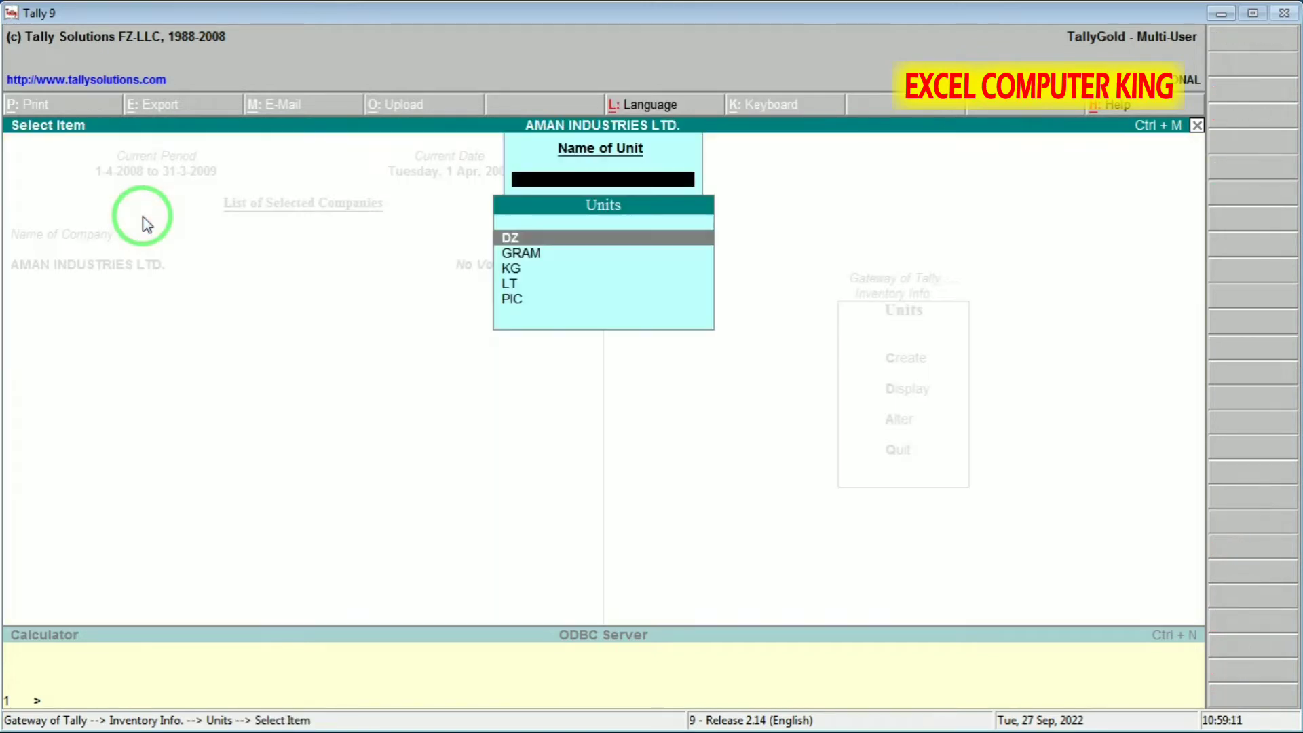
key(Down)
key(Down)
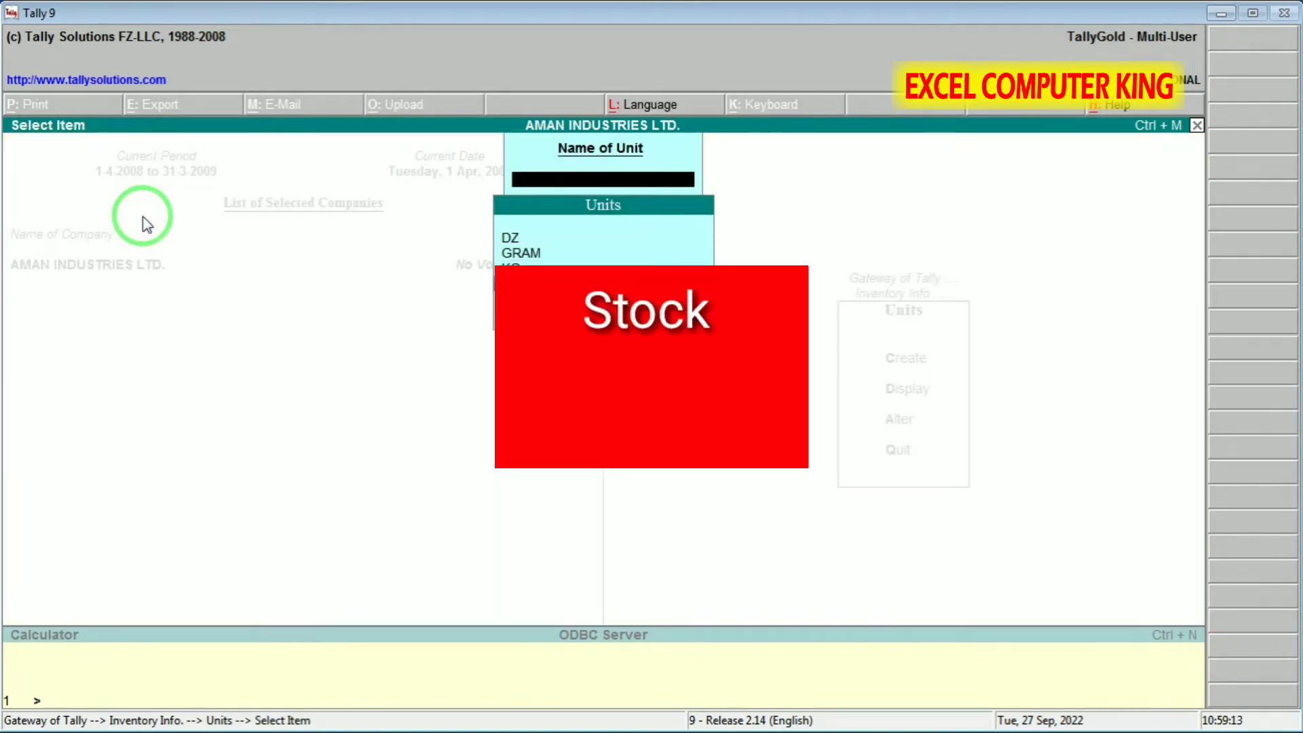
key(Escape)
key(Escape)
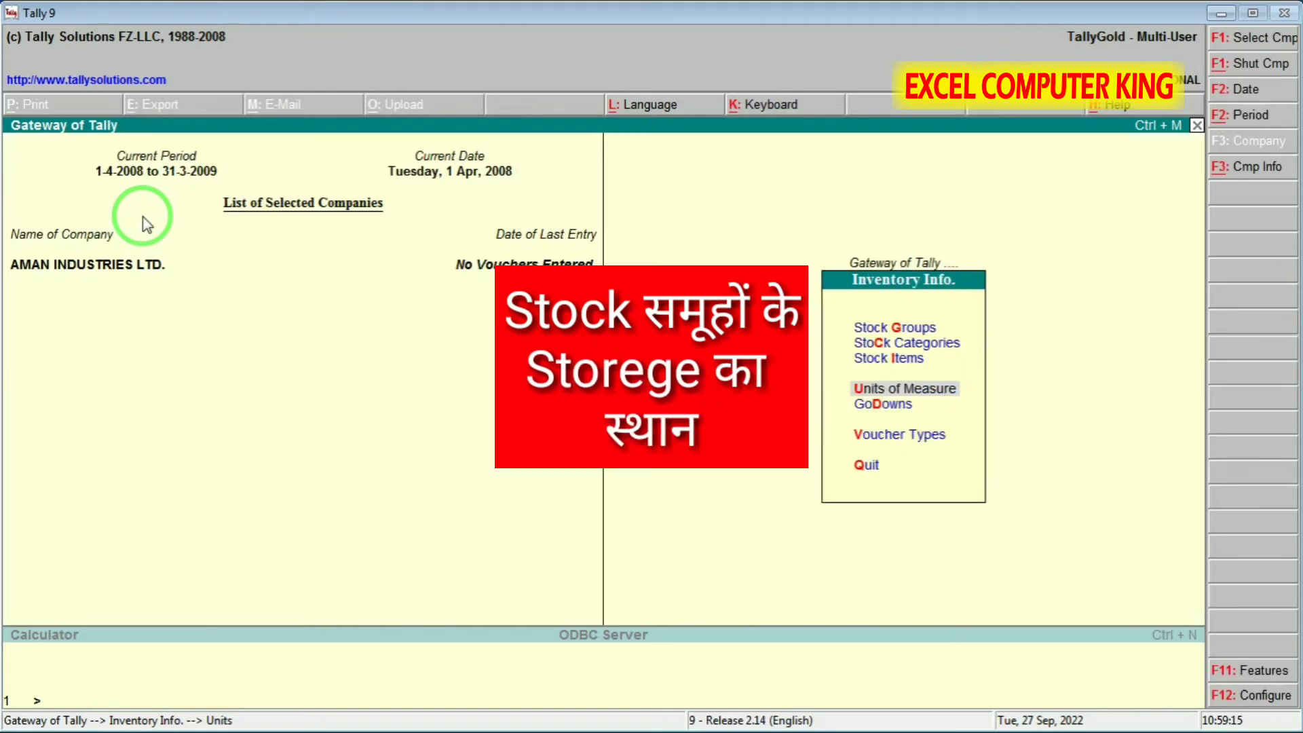
Create two godowns, each named after a person, under Primary
key(Down)
key(Return)
key(Return)
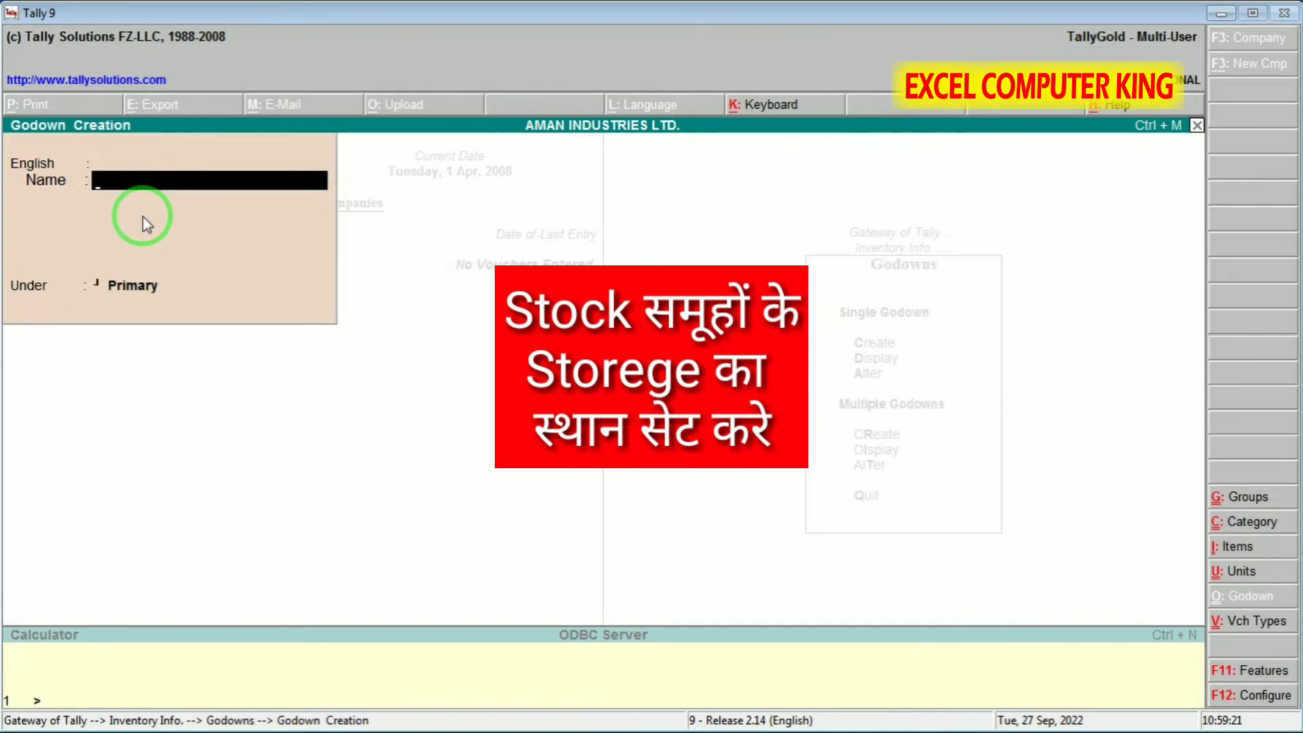
text(RAJ KUMAR)
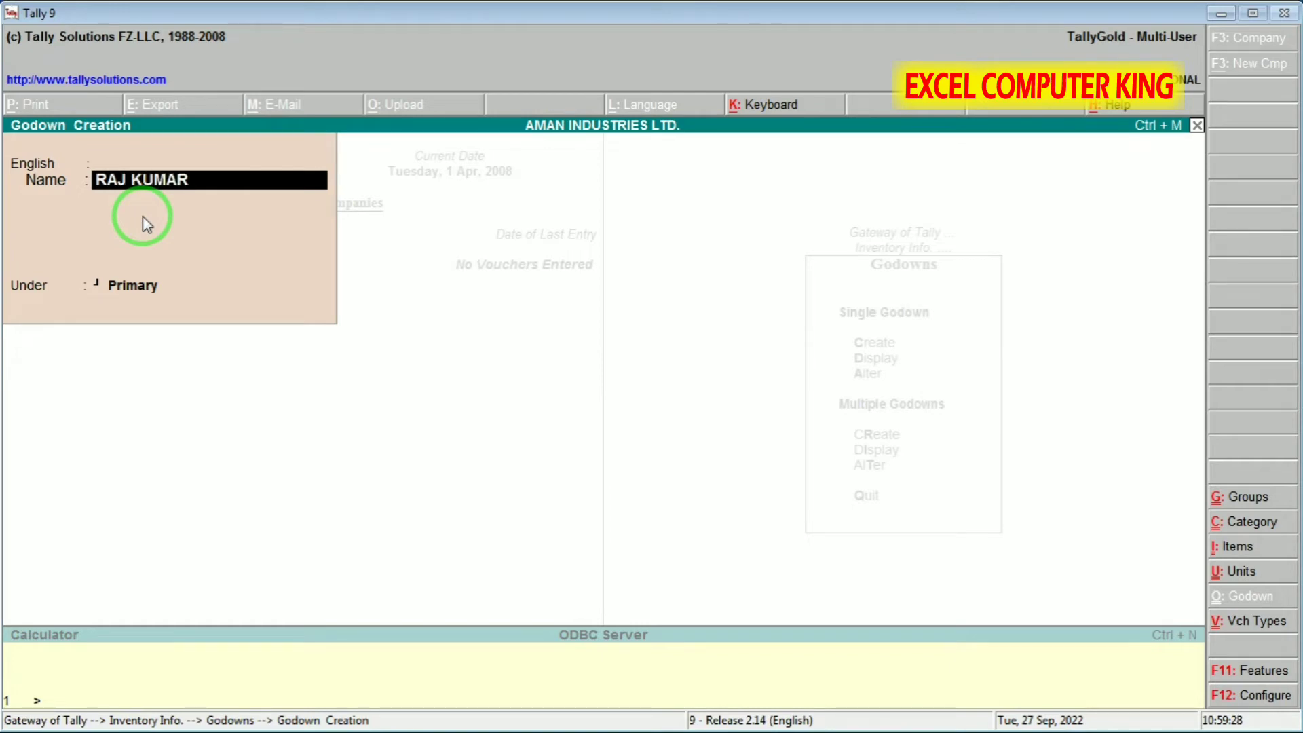
text( GODOWN)
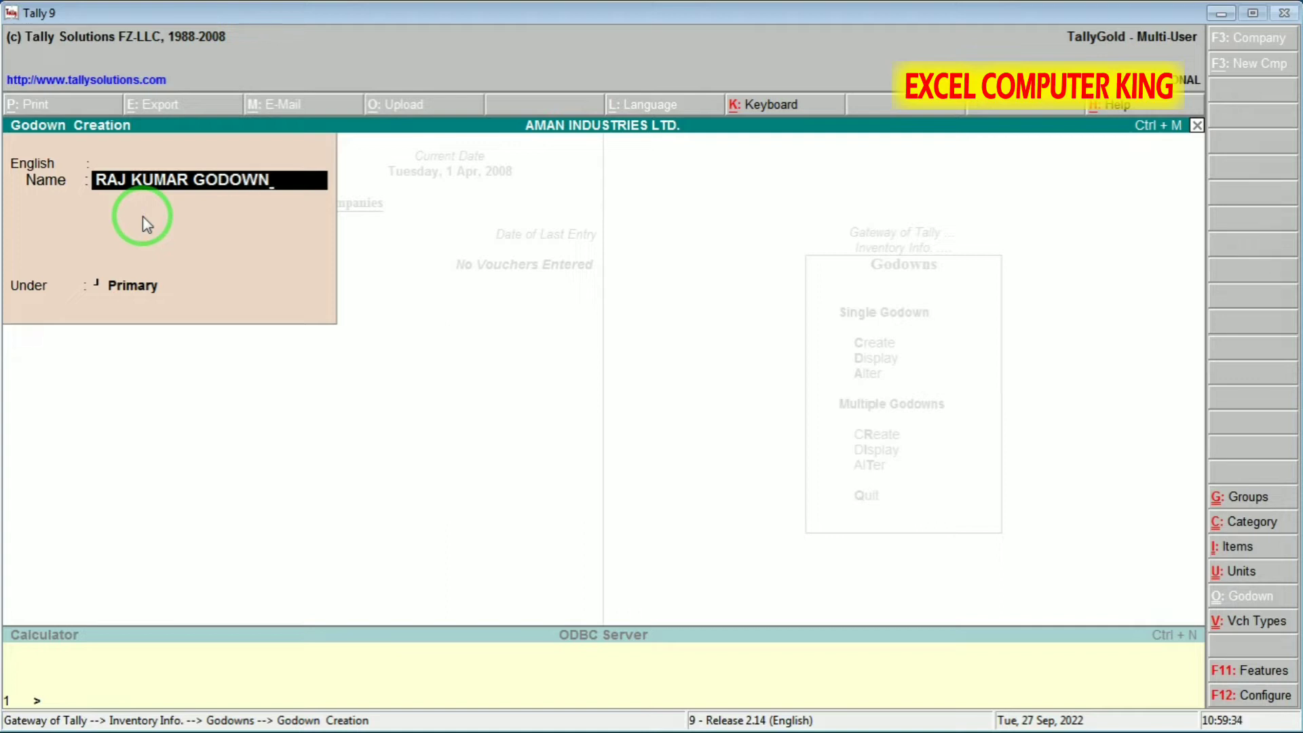
key(Return)
key(Return)
key(Return)
key(Return)
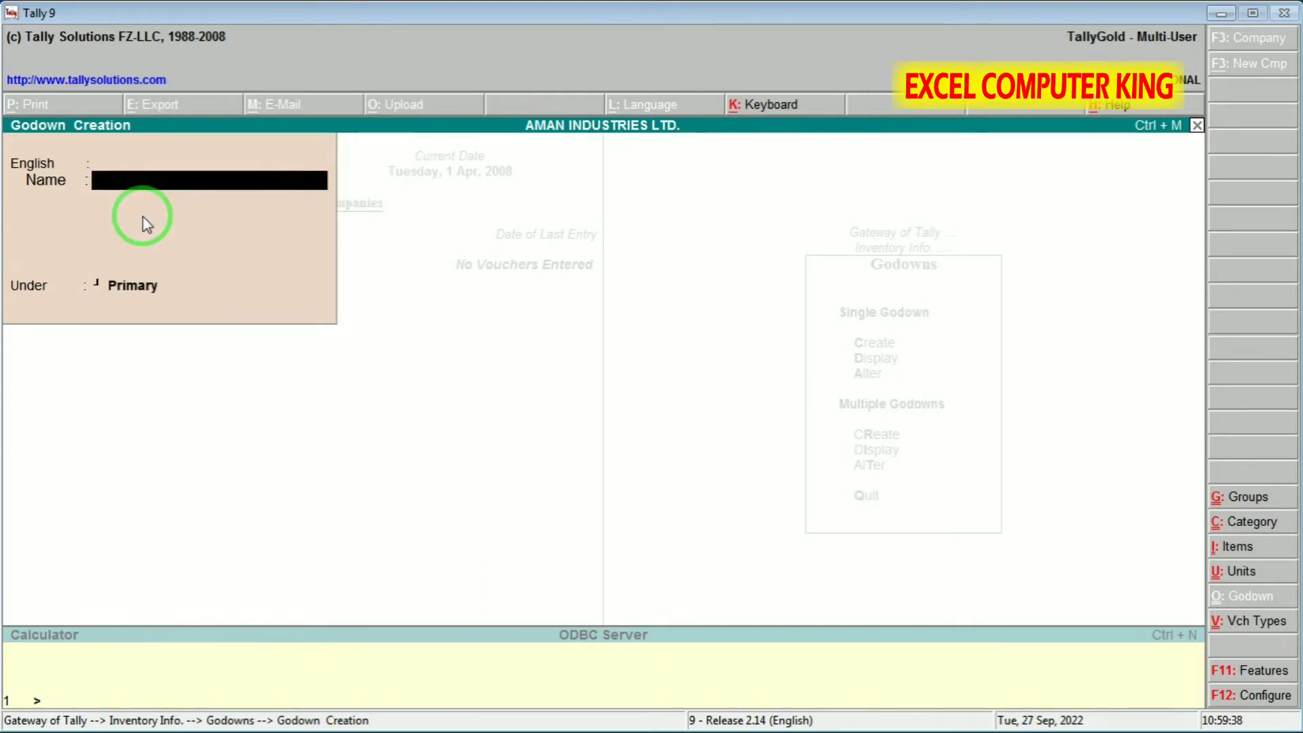
text(AMIT SINGH GODO)
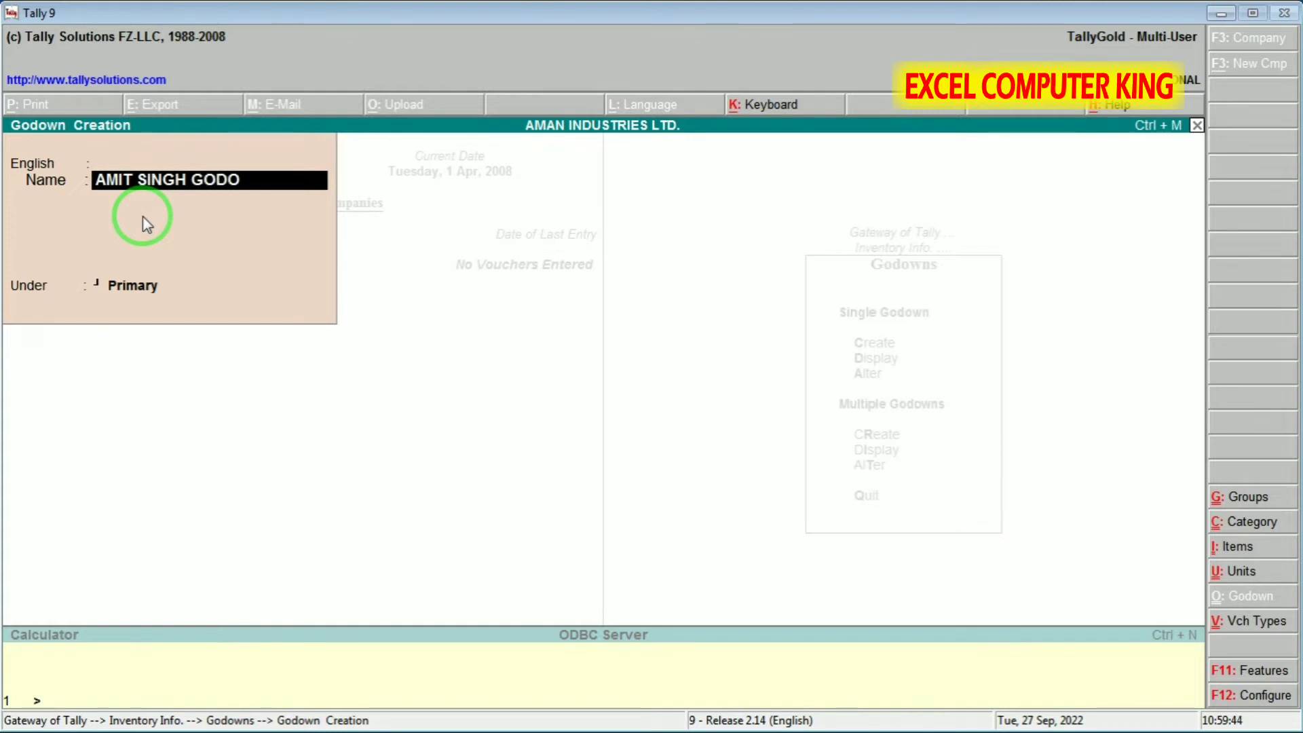
text(WN)
key(Return)
key(Return)
key(Return)
key(Return)
key(Return)
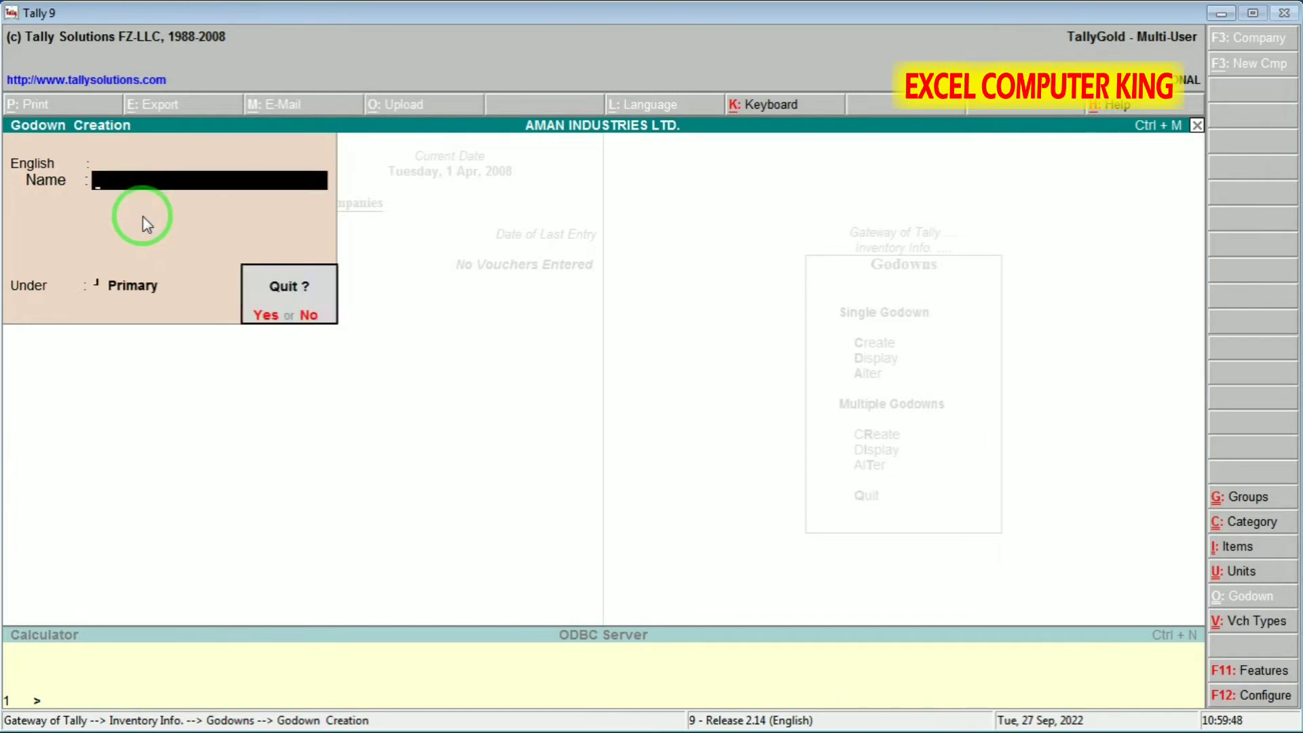
Quit the godown creation form and open the multiple godown creation grid
key(Escape)
key(Down)
key(Down)
key(Down)
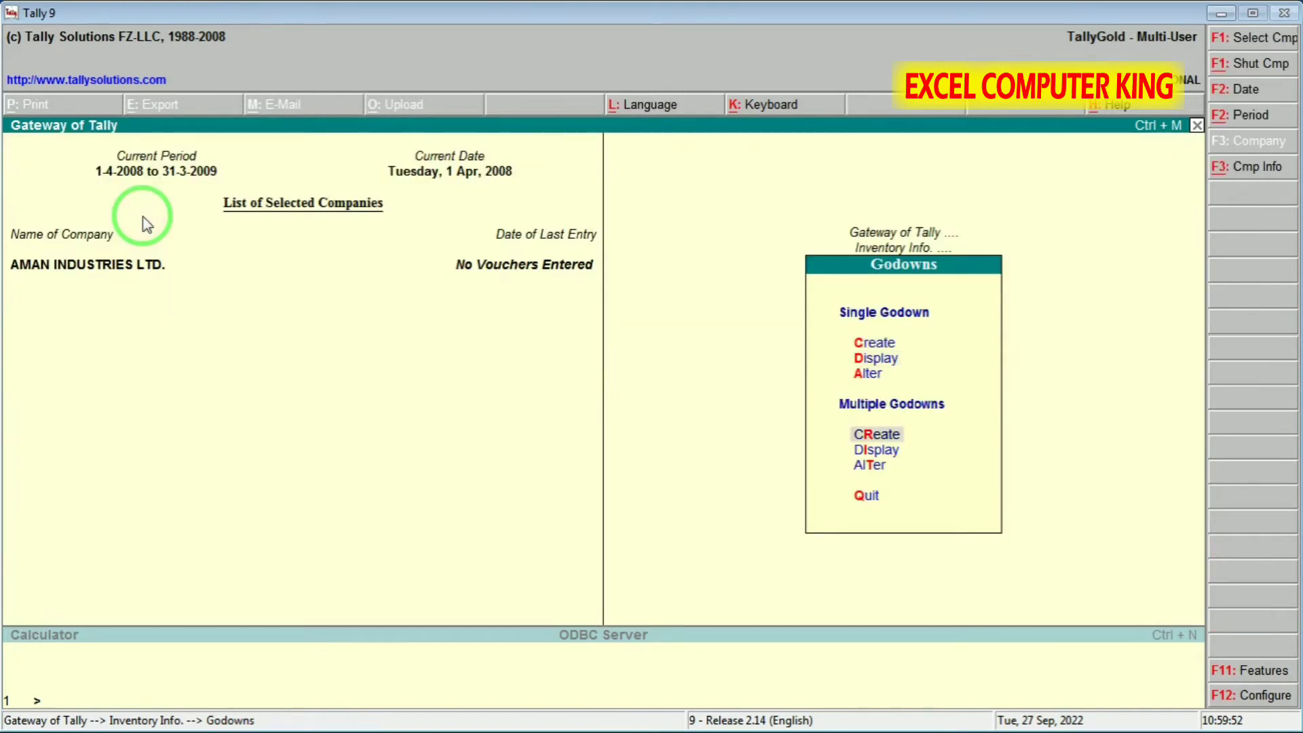
key(Return)
key(Return)
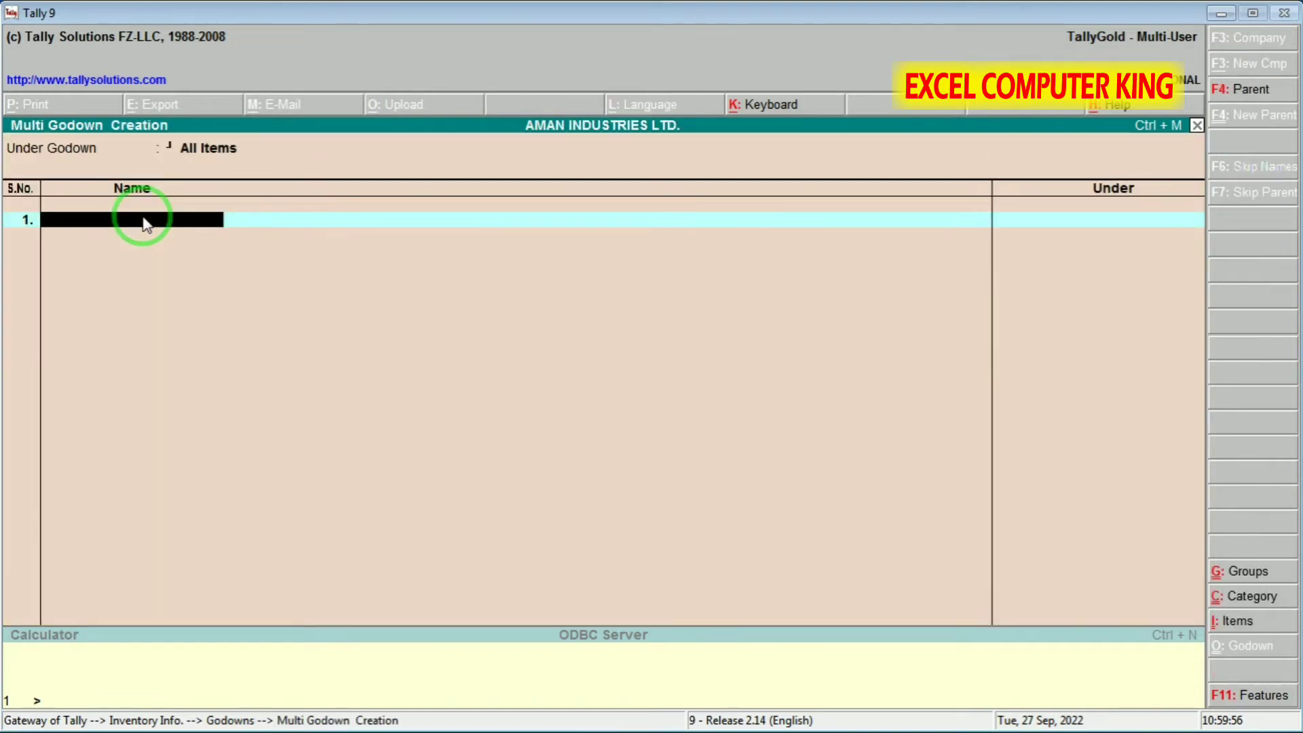
Create SANNI GODOWN under Primary and save it
text(SANNI GODOW)
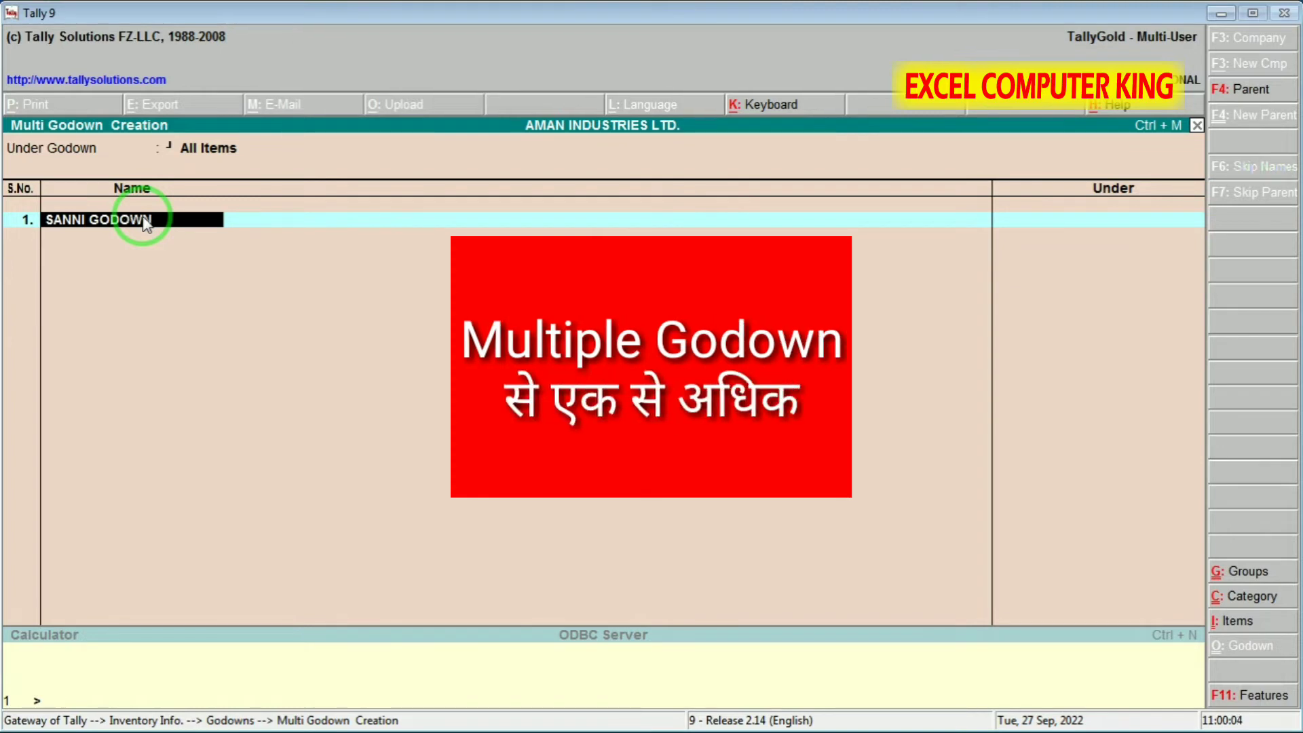
text(N)
key(Return)
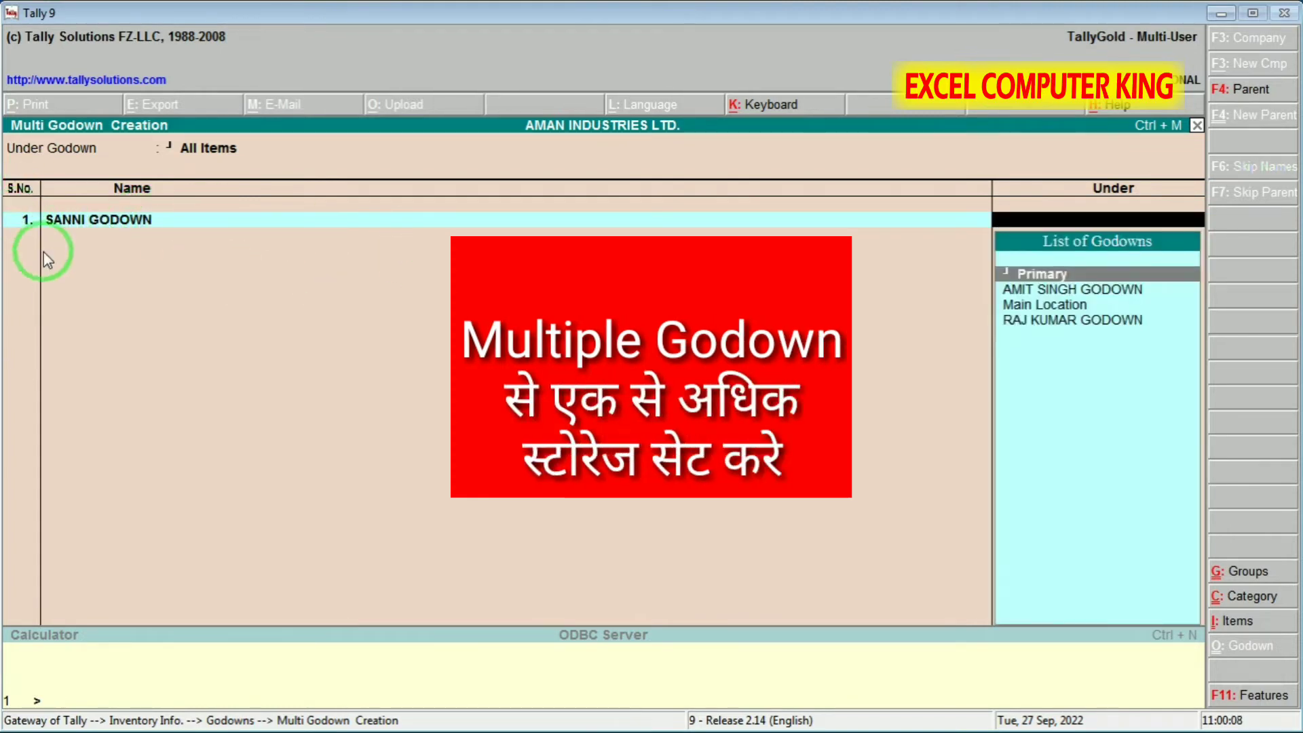
key(Return)
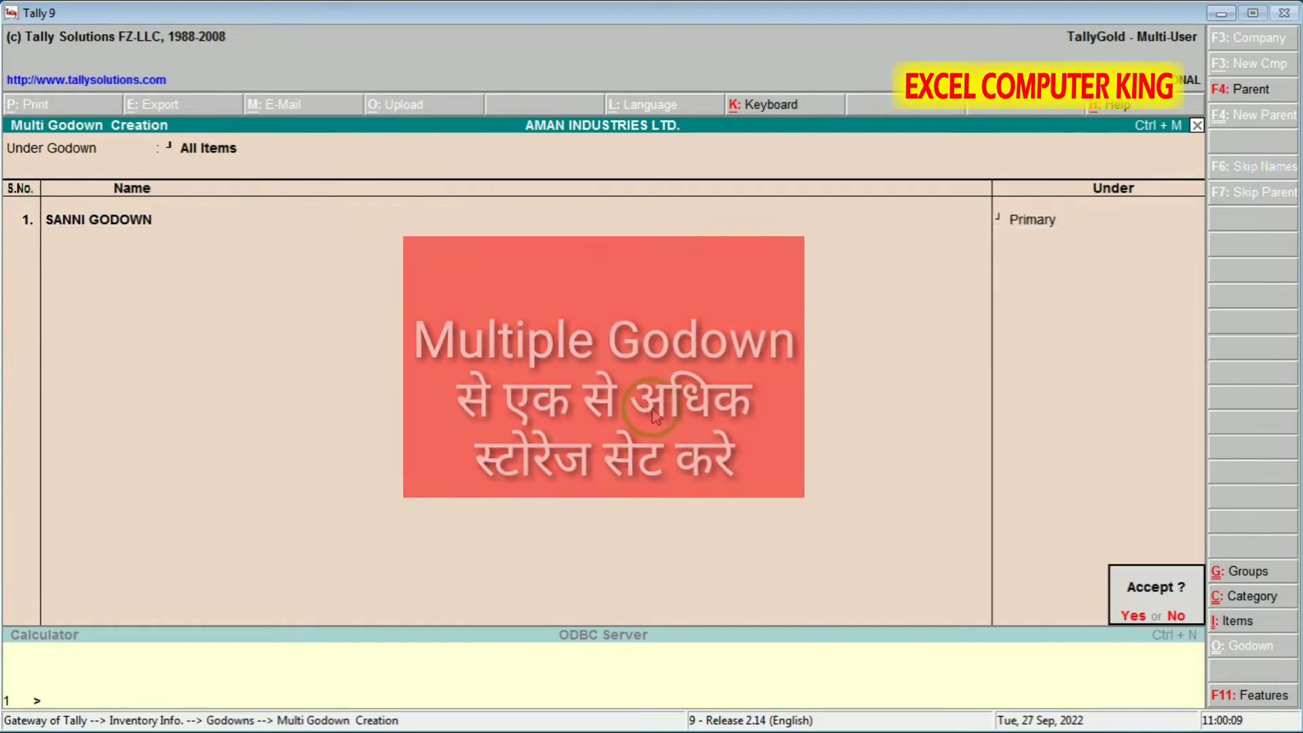
key(ctrl+a)
Display the godown list to confirm four godowns, then return to Inventory Info
key(Down)
key(Return)
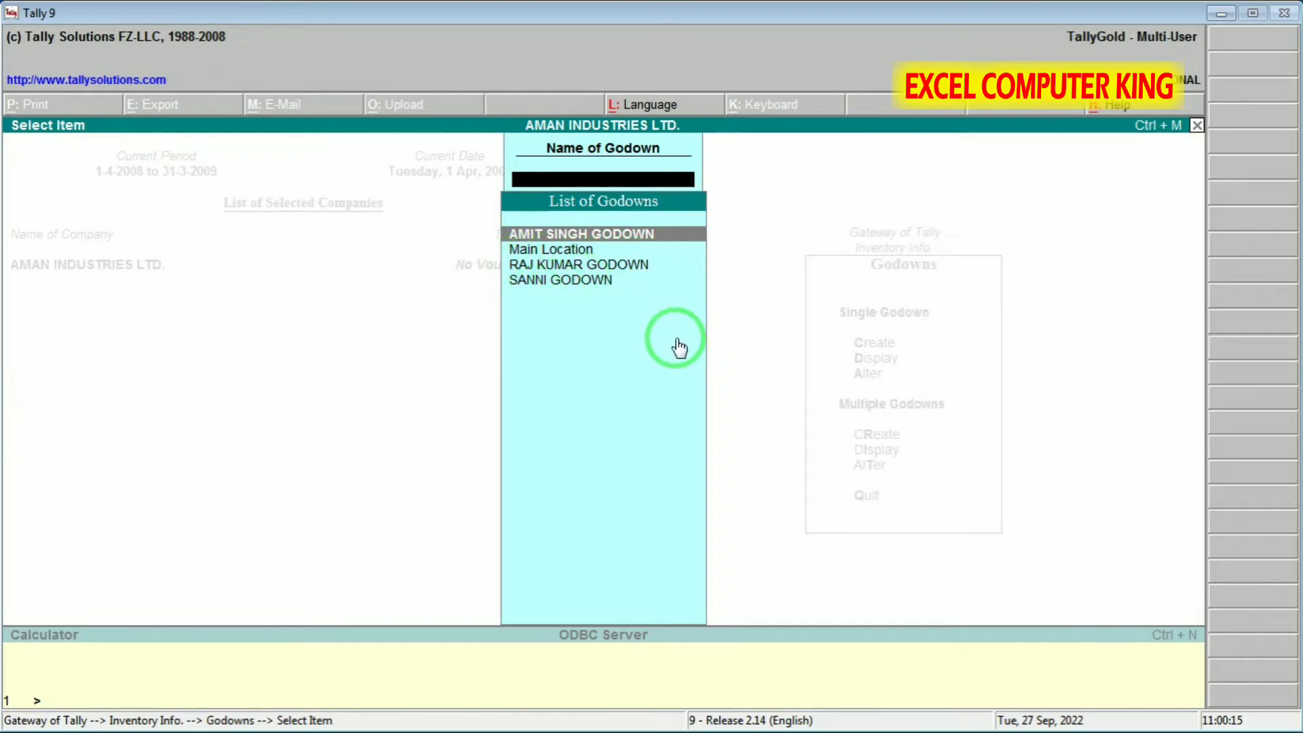
key(Escape)
key(Escape)
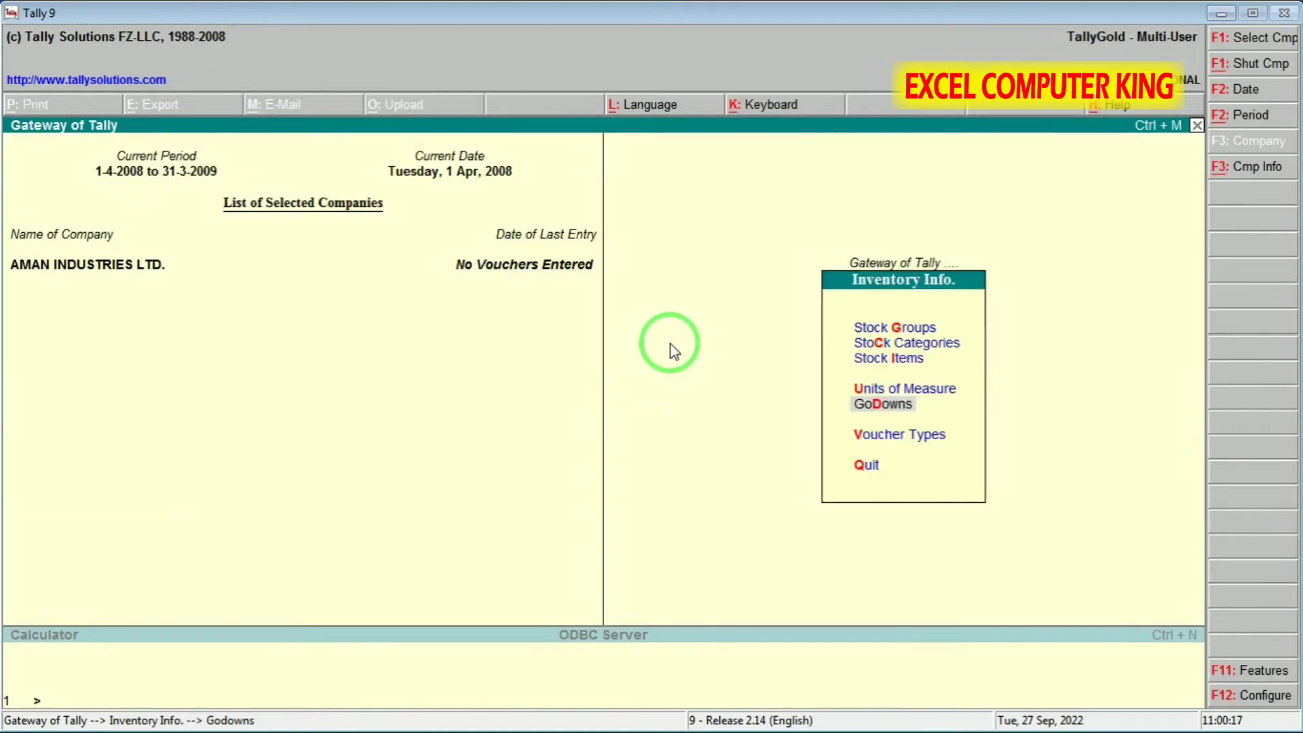
key(Up)
key(Up)
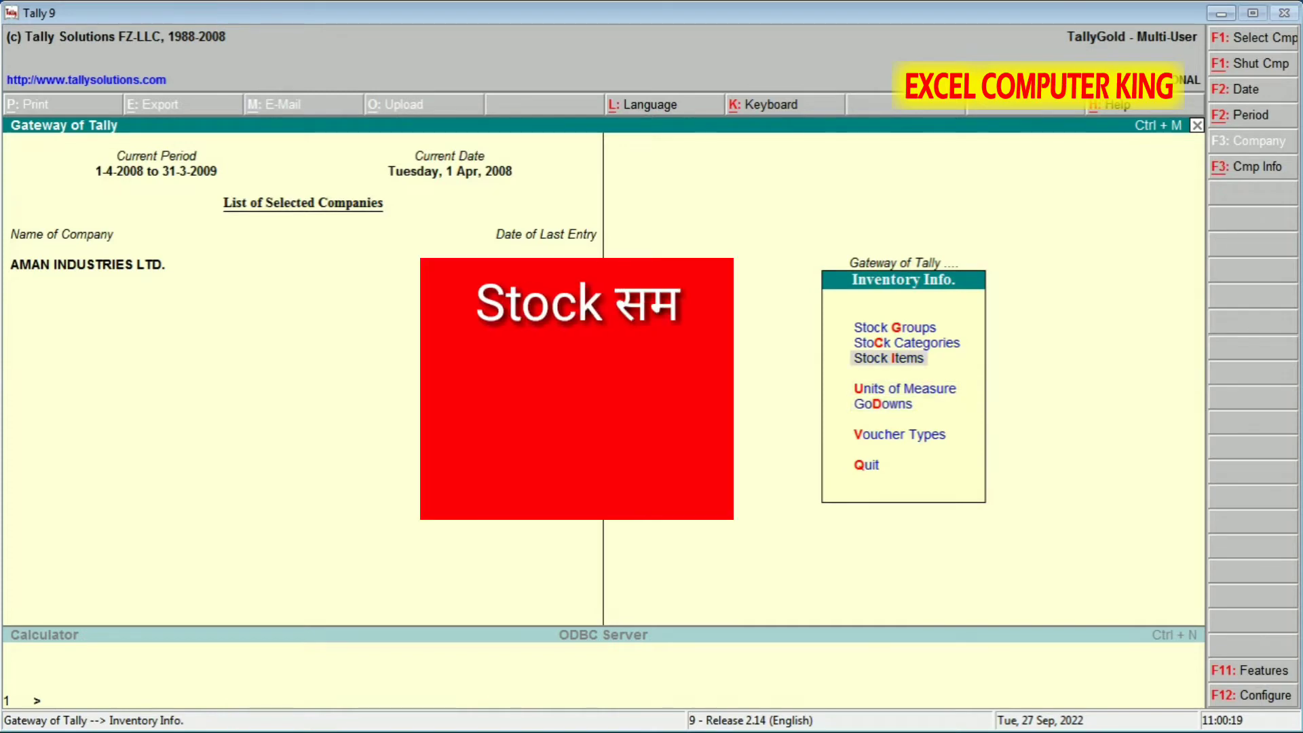
Start Single Stock Item creation from the Stock Items menu
click(912, 374)
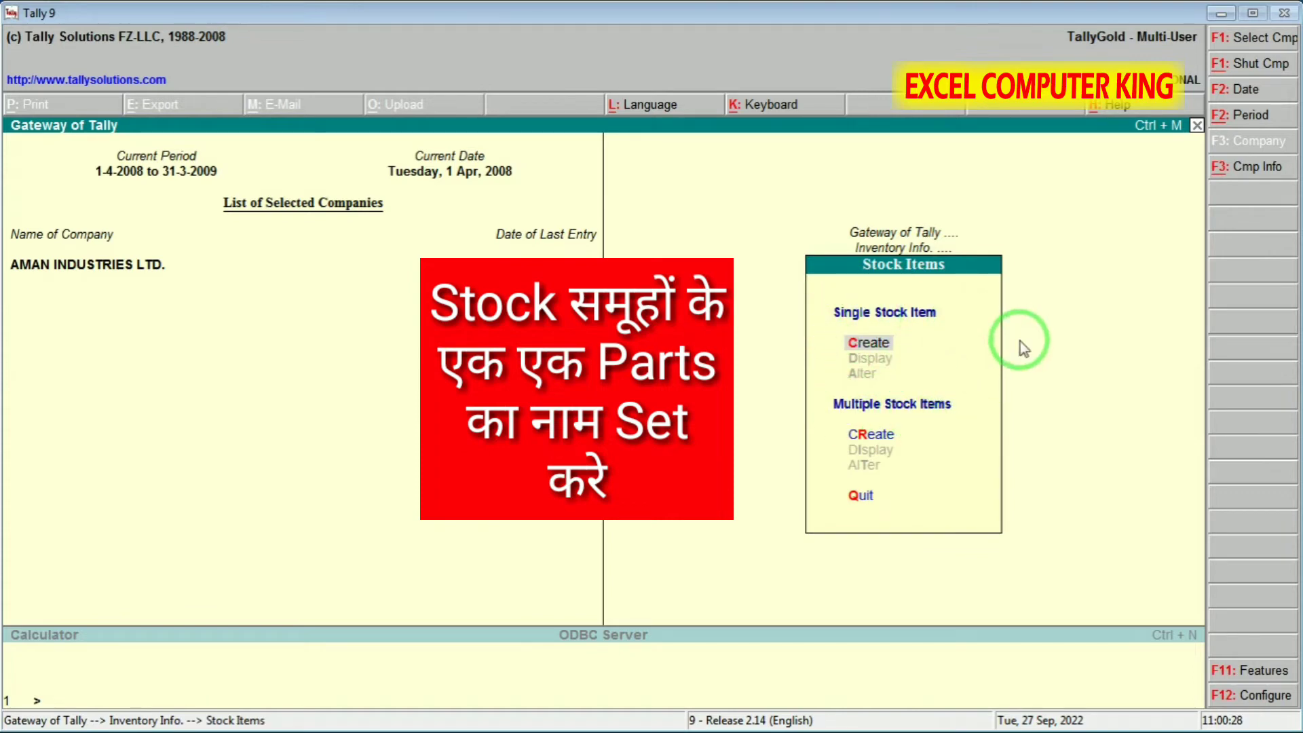
key(Return)
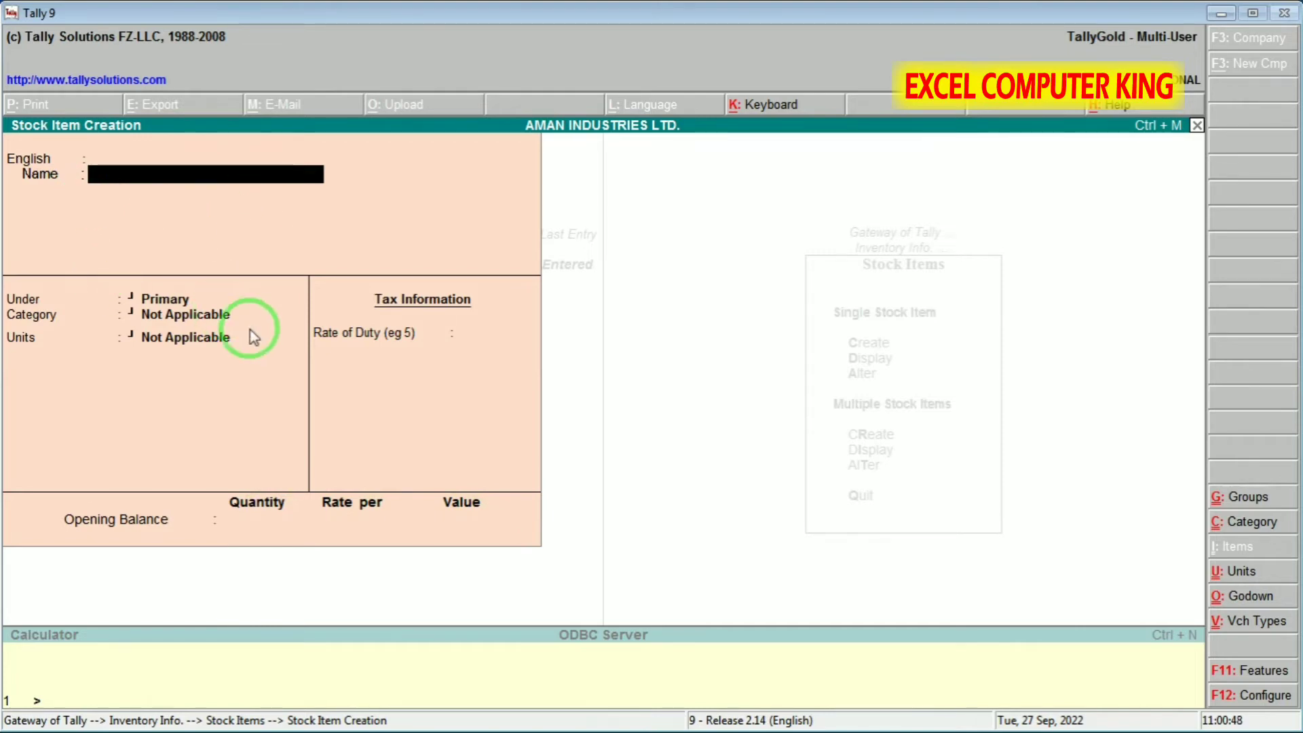
Name the item KEYBOARD under PARTS OF COMPUTER, category HP KEYBOARD, unit PIC
text(KEY)
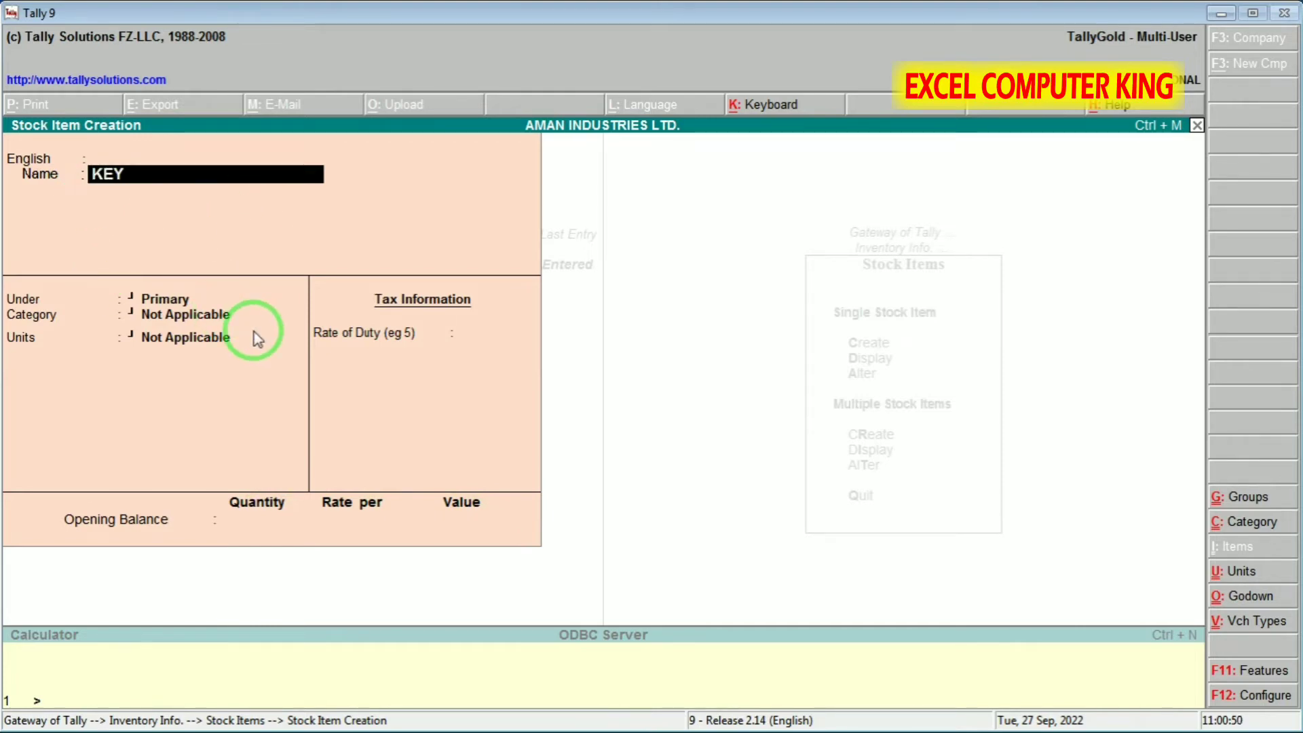
text(BOARD)
key(Return)
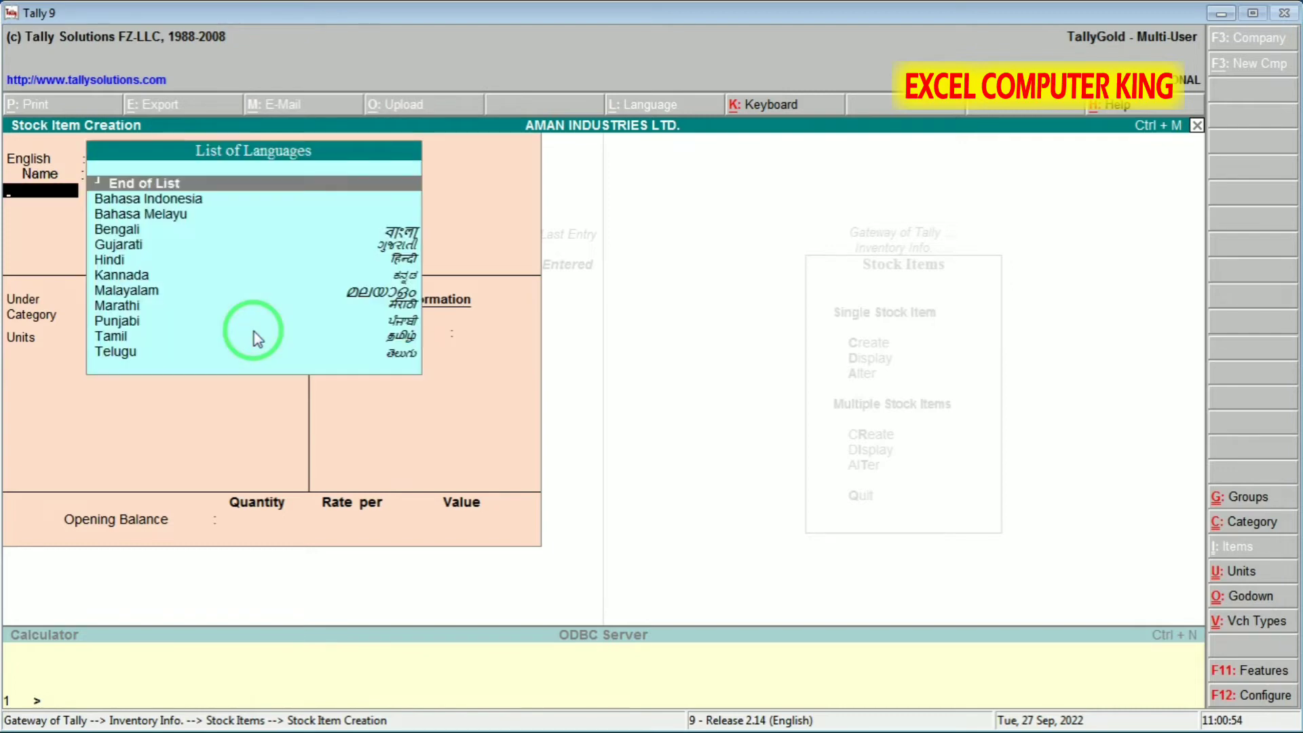
key(Return)
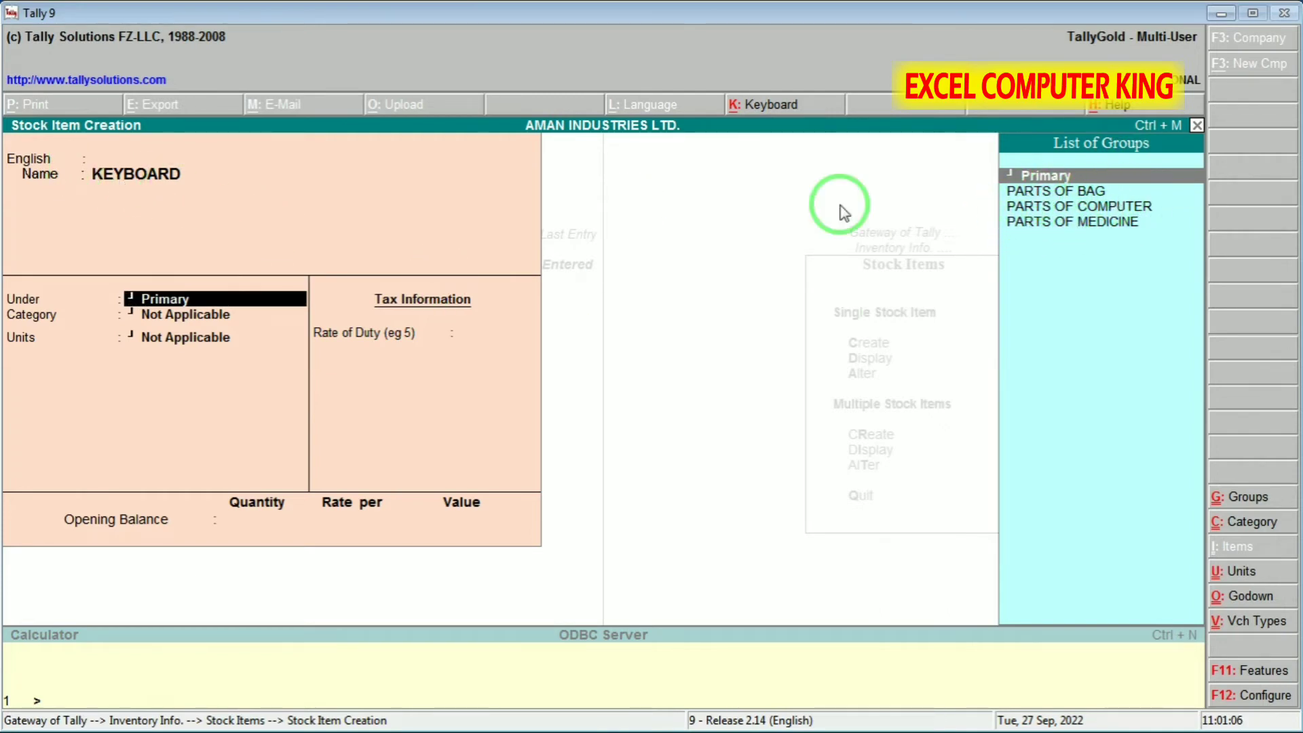
key(Down)
key(Down)
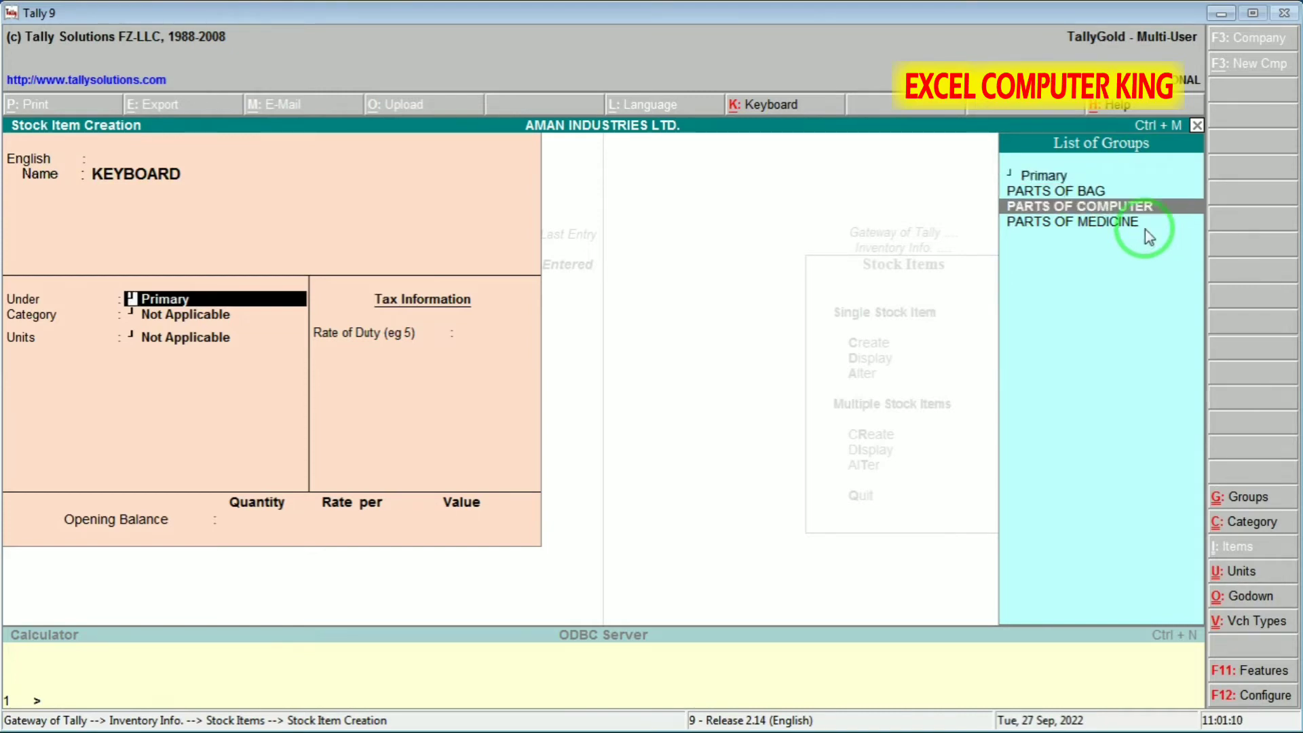
key(Return)
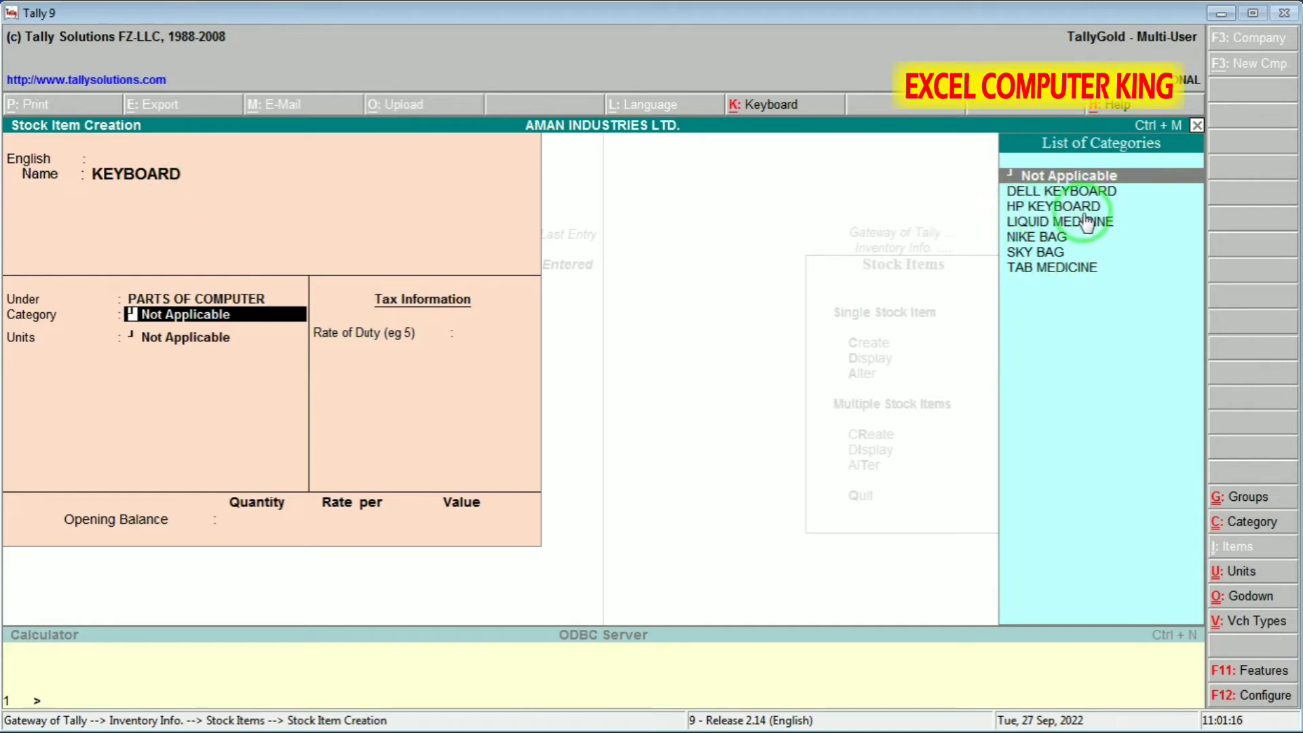
click(1032, 210)
key(Return)
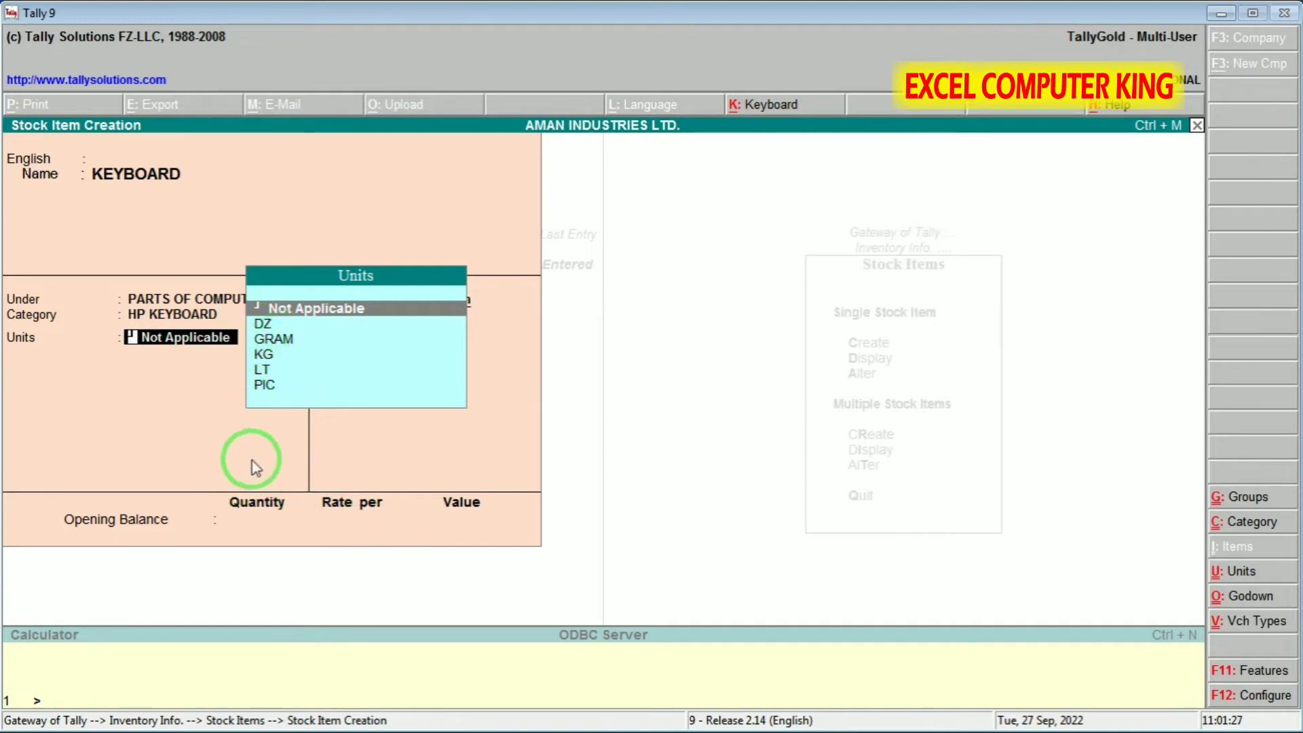
click(262, 387)
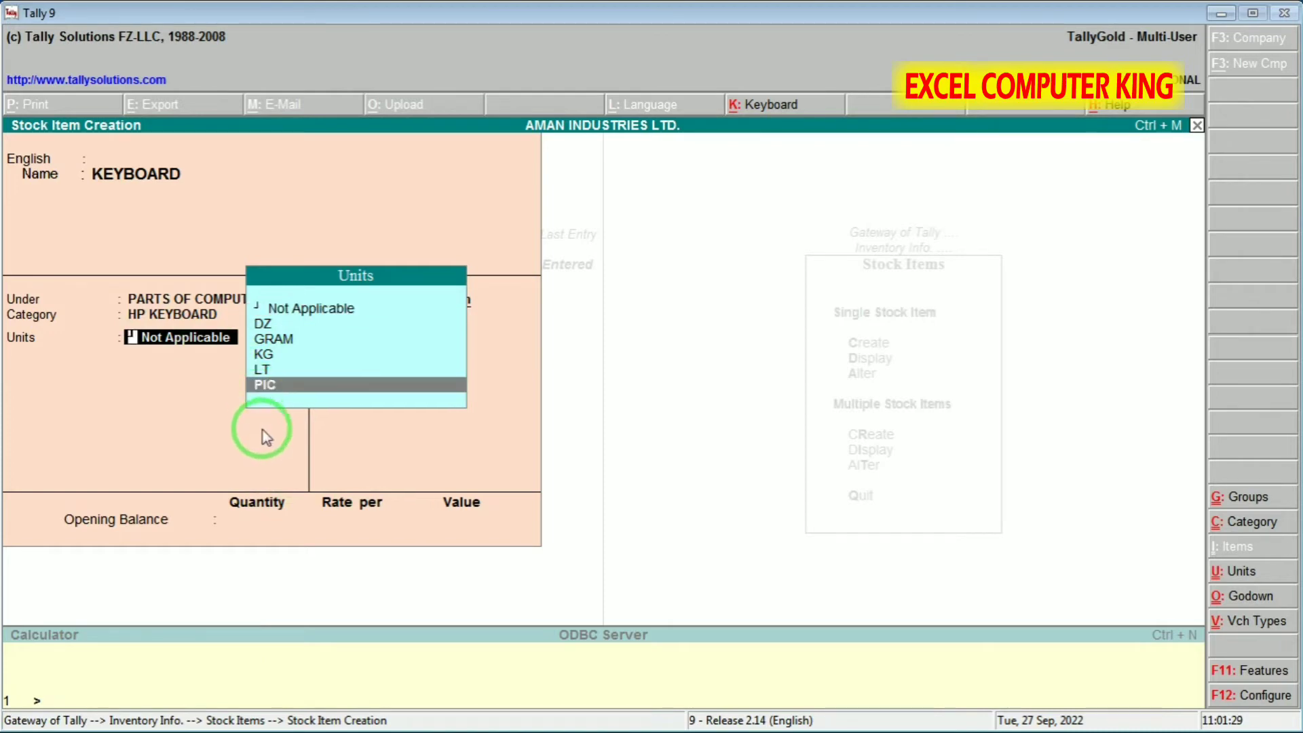
key(Return)
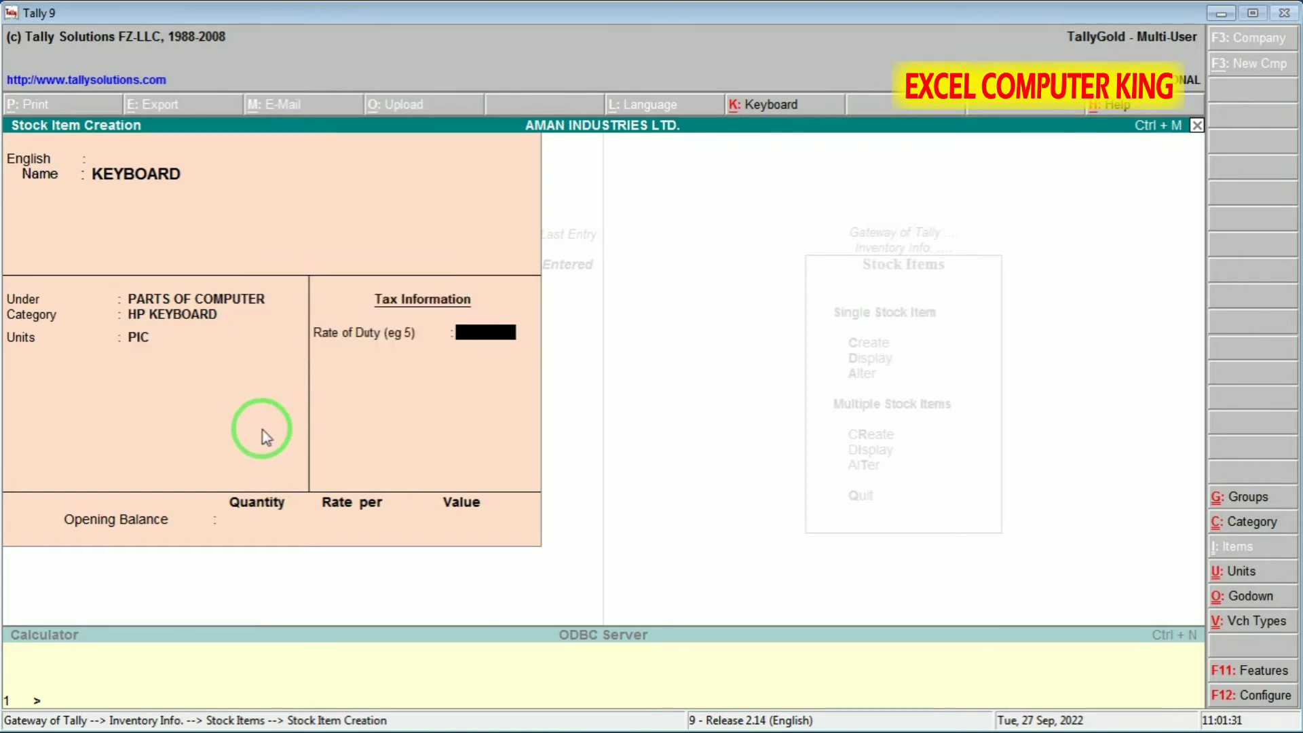
Enter 10 PIC opening stock at rate 300 in a godown and save KEYBOARD
key(Return)
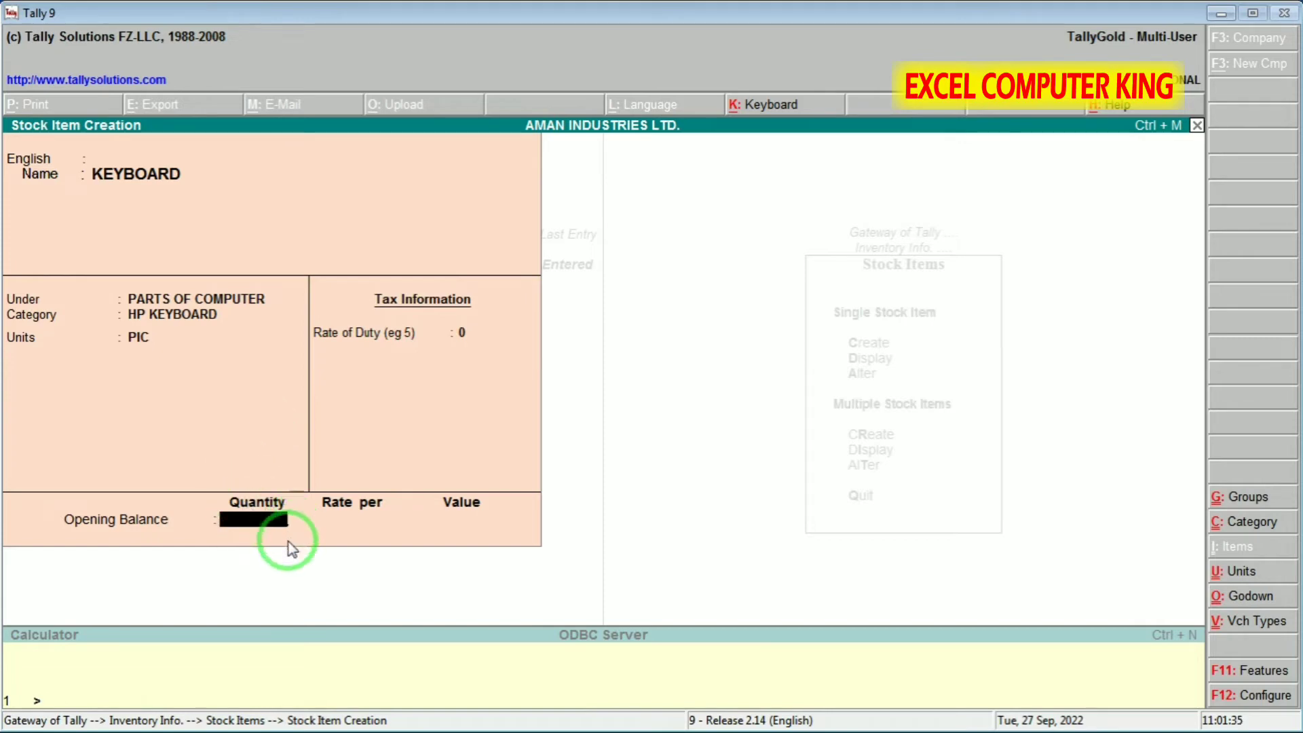
text(10)
key(Return)
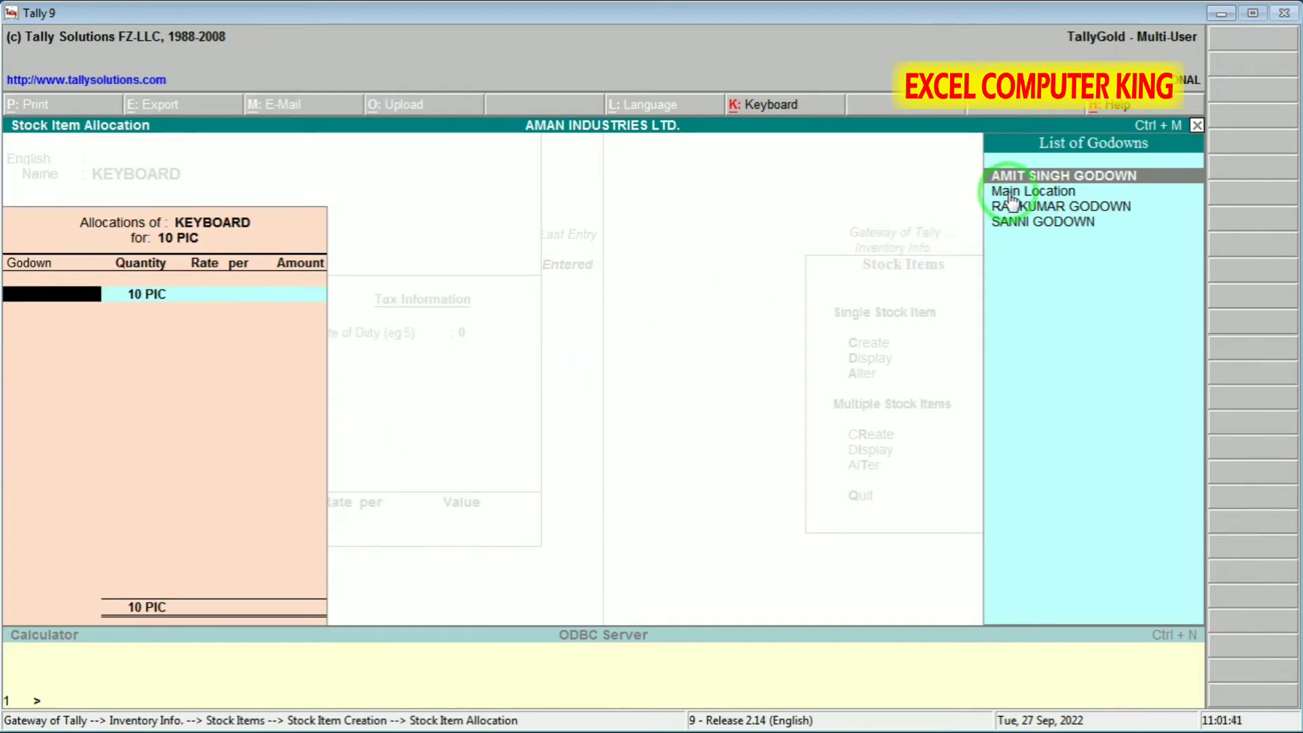
key(Return)
key(Return)
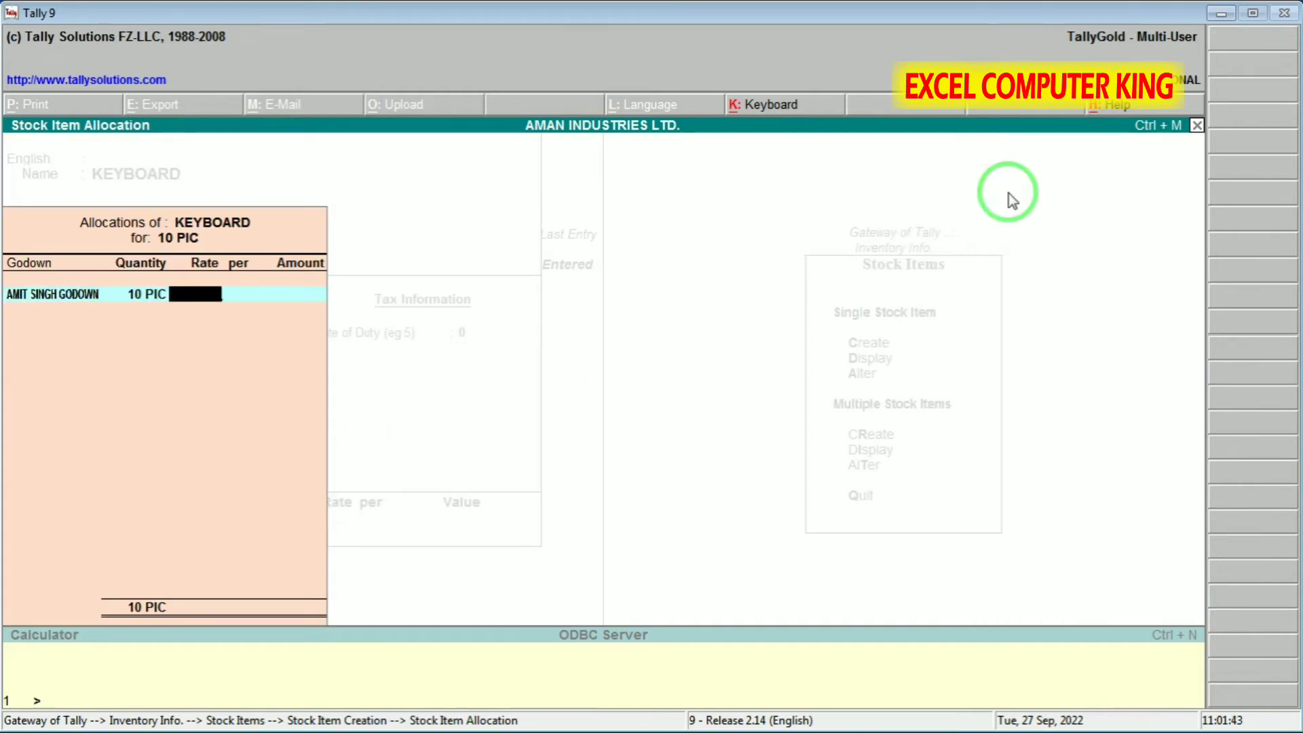
text(300)
key(Return)
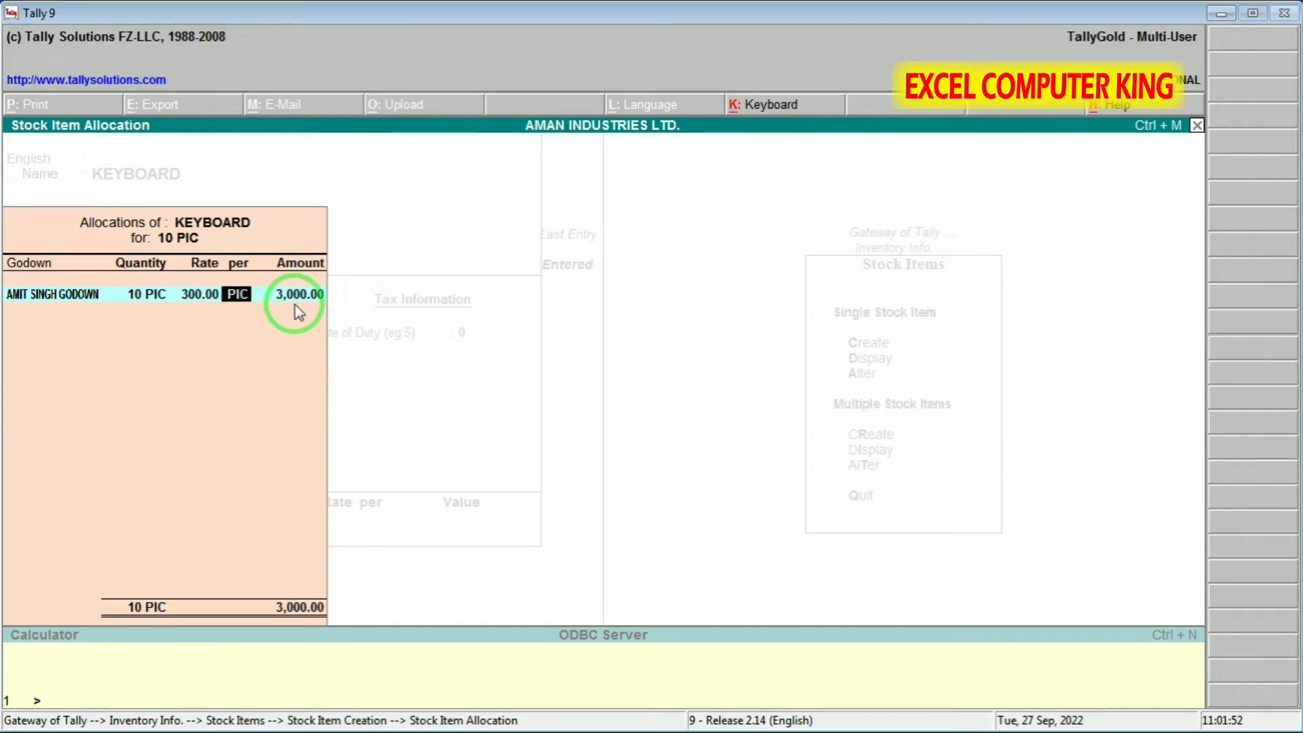
key(Return)
key(Return)
key(Return)
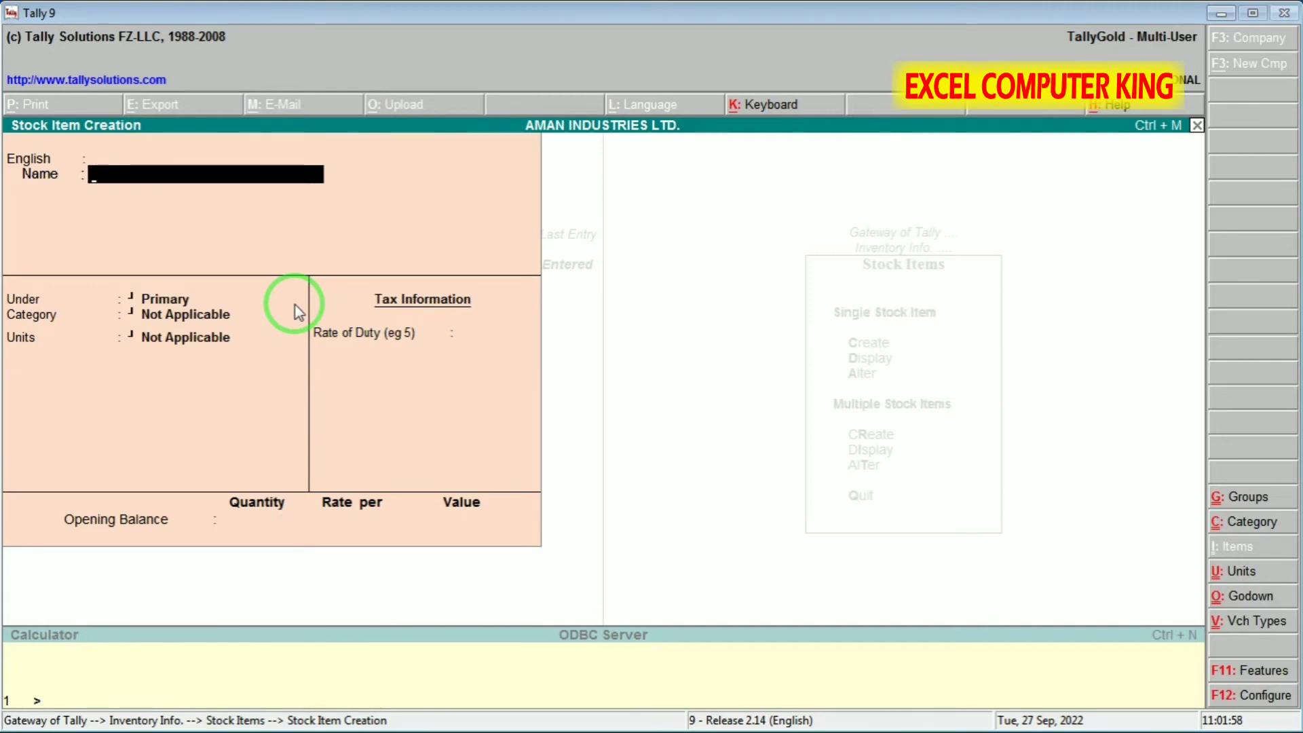
Name the item ACILOC under PARTS OF MEDICINE, category TAB MEDICINE, unit PIC
text(ACILOC)
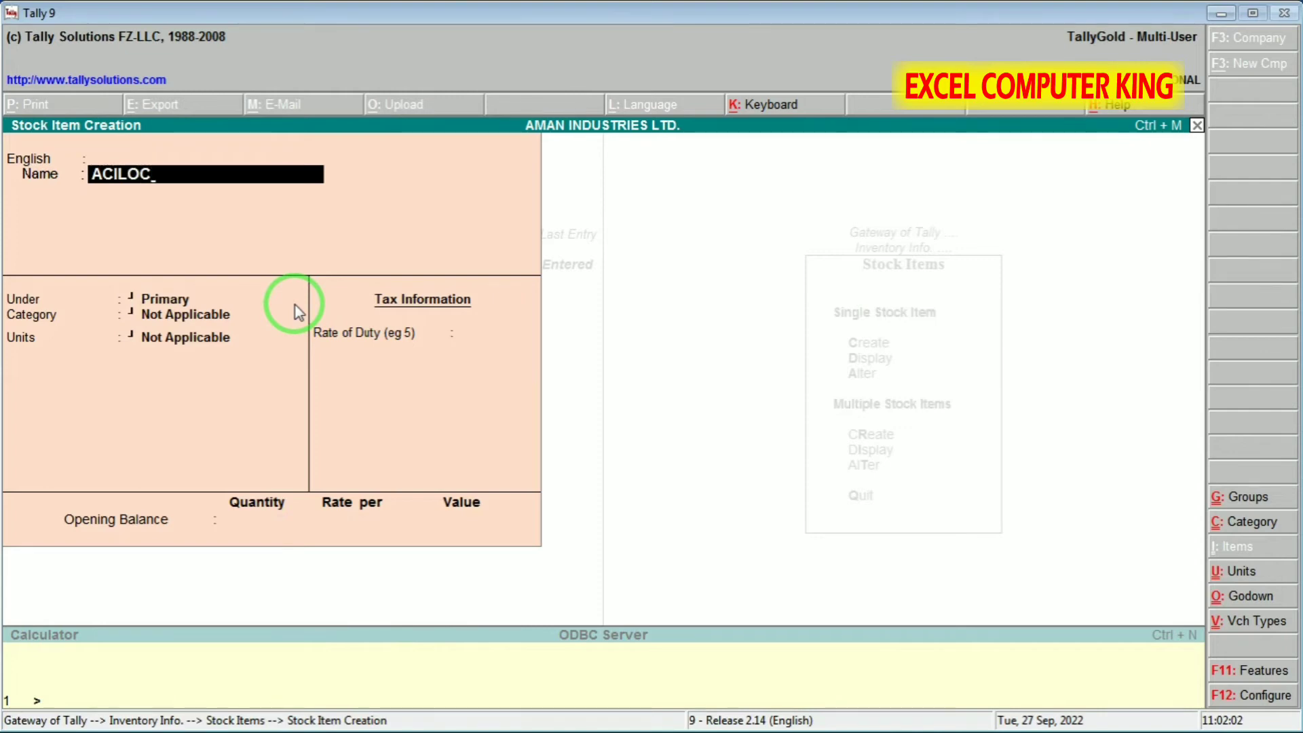
key(Return)
key(Return)
key(Return)
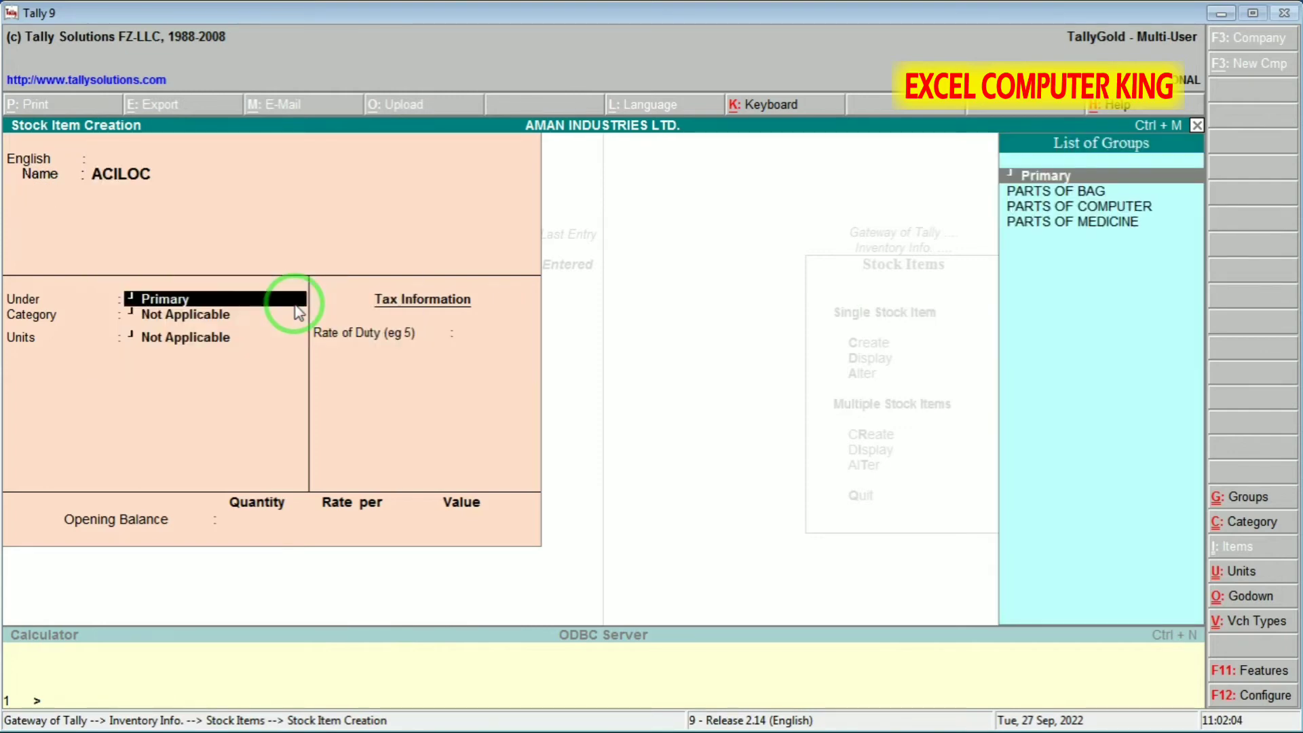
key(Down)
key(Down)
key(Down)
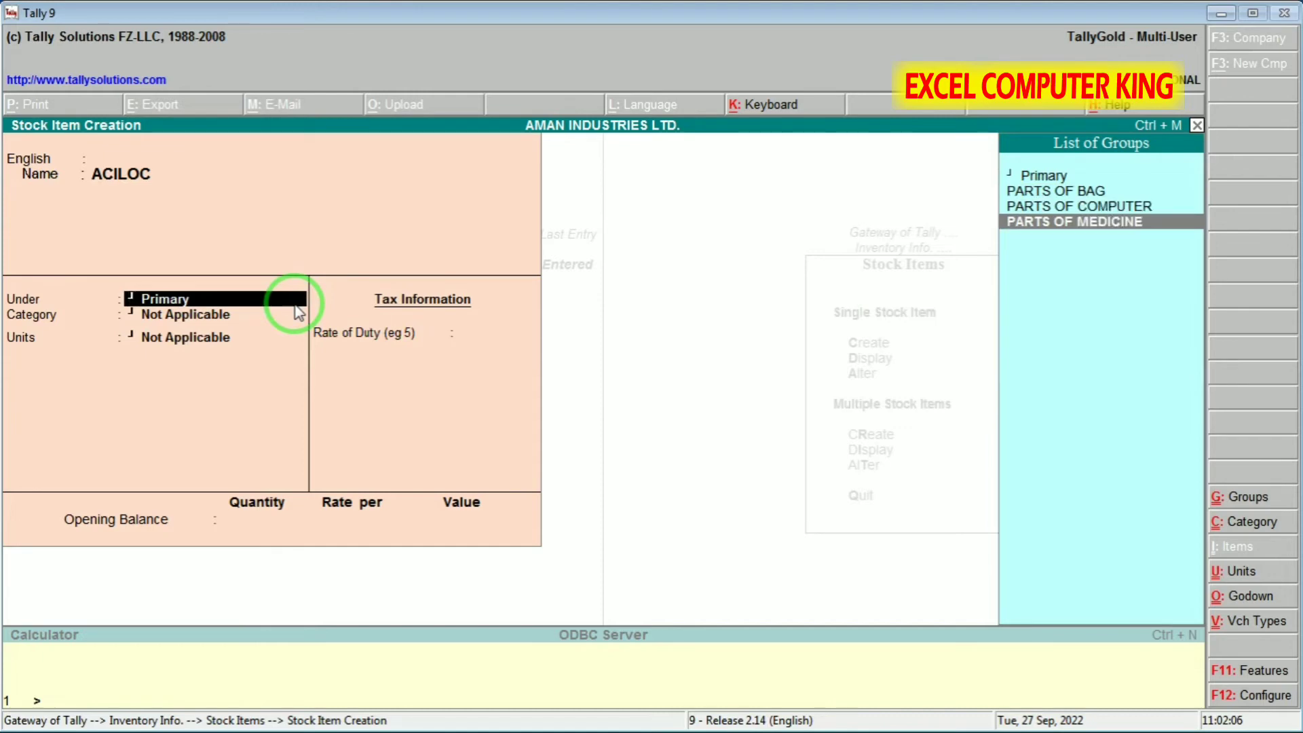
key(Return)
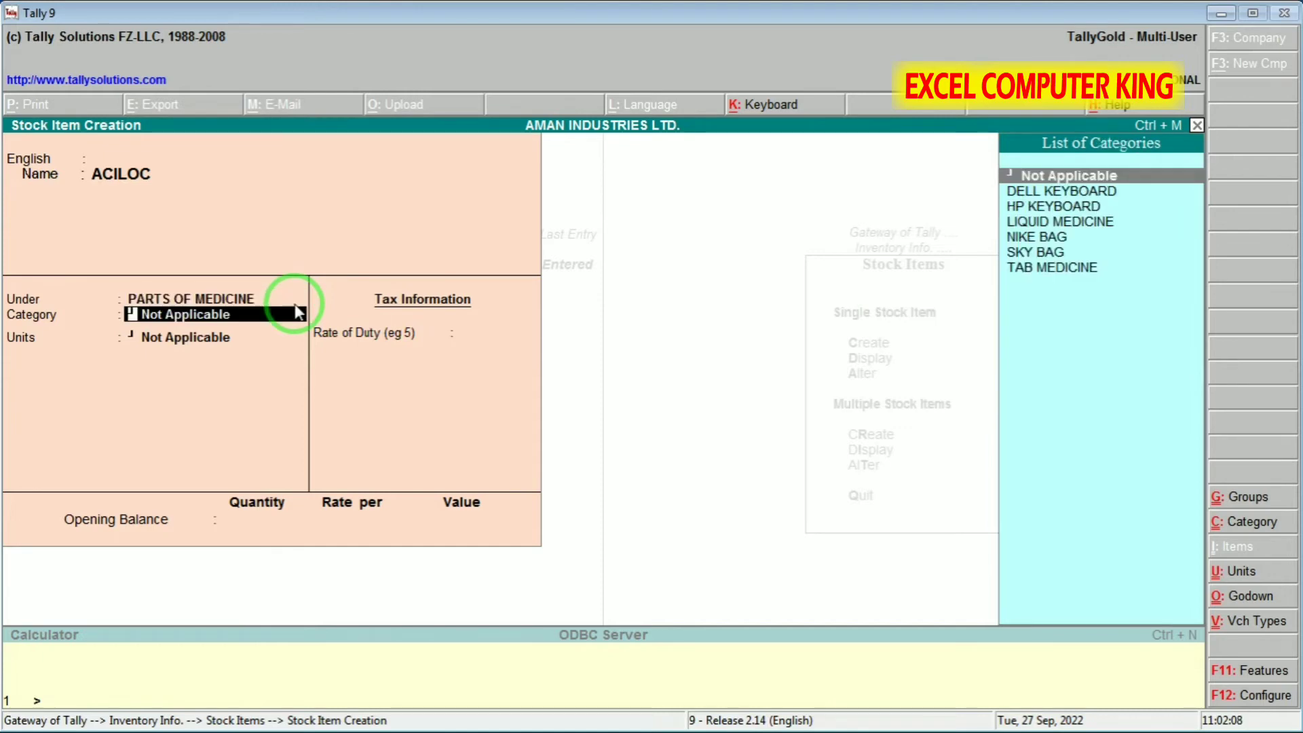
key(Down)
key(Down)
key(Down)
key(Up)
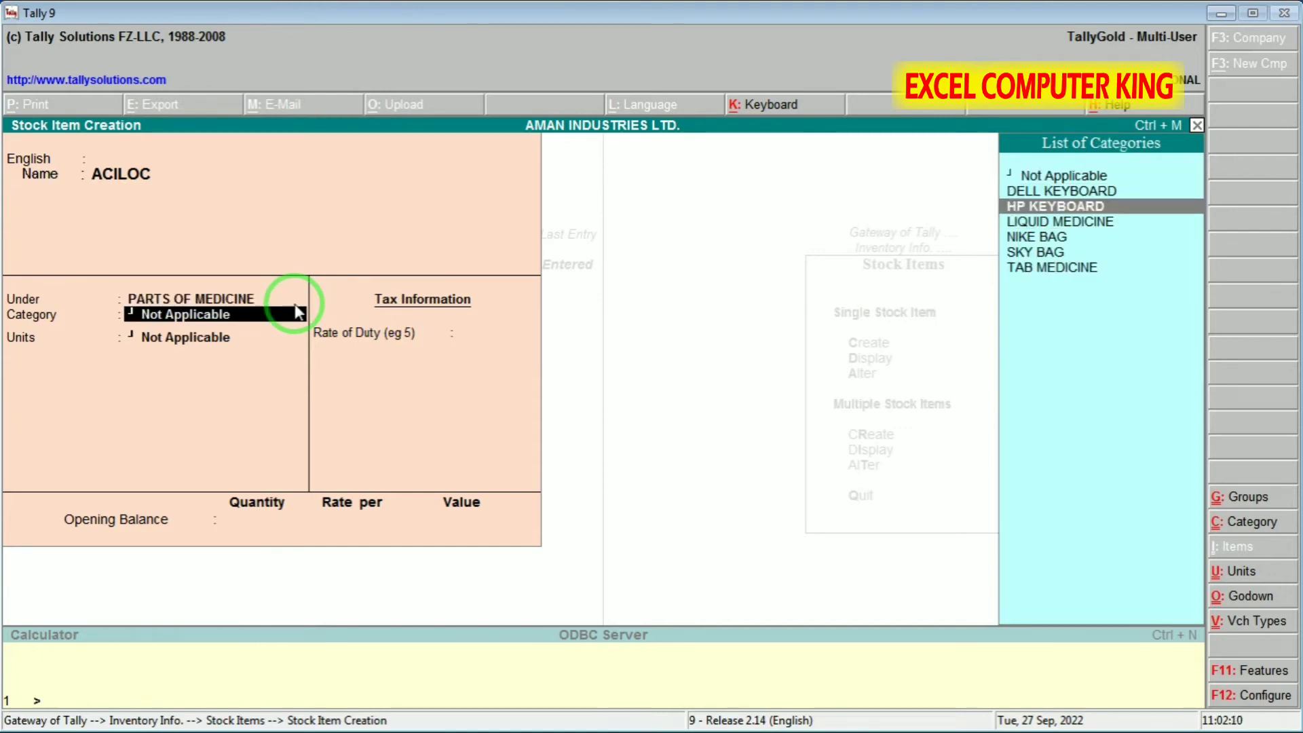
key(Up)
key(Down)
key(Down)
key(Down)
key(Down)
key(Down)
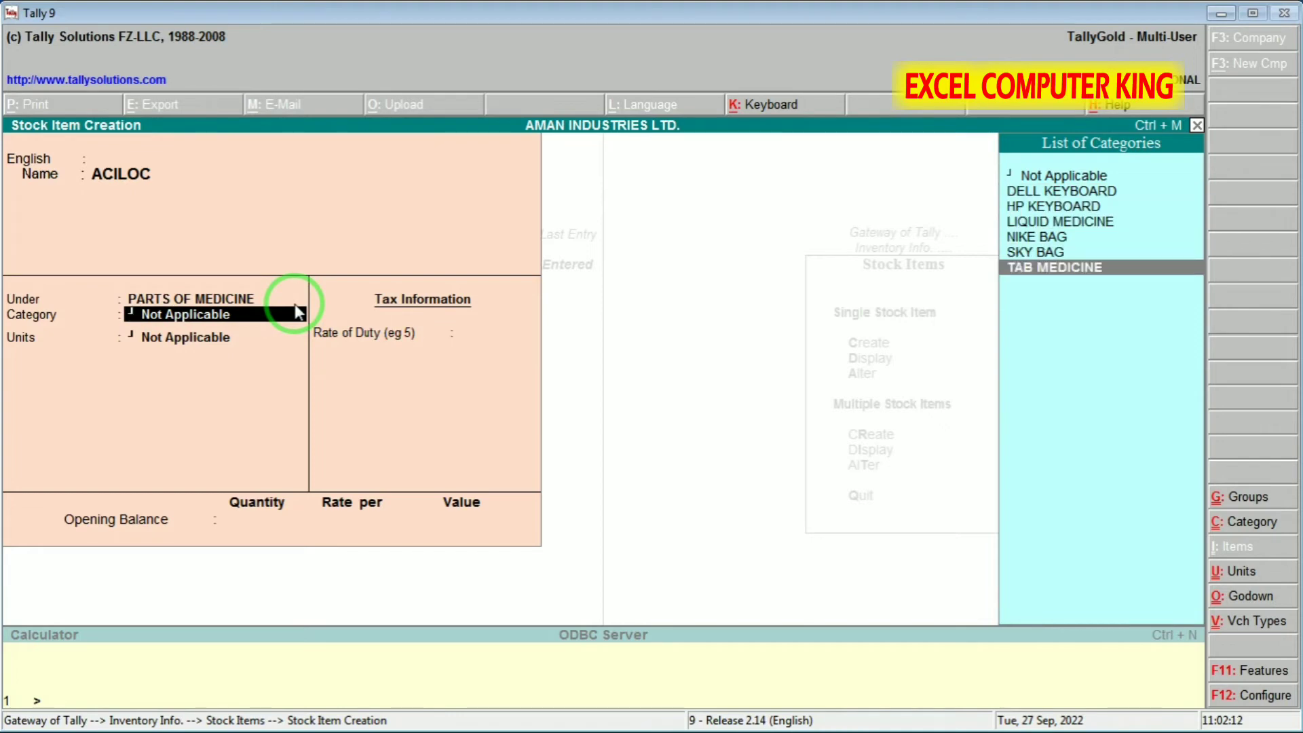
key(Return)
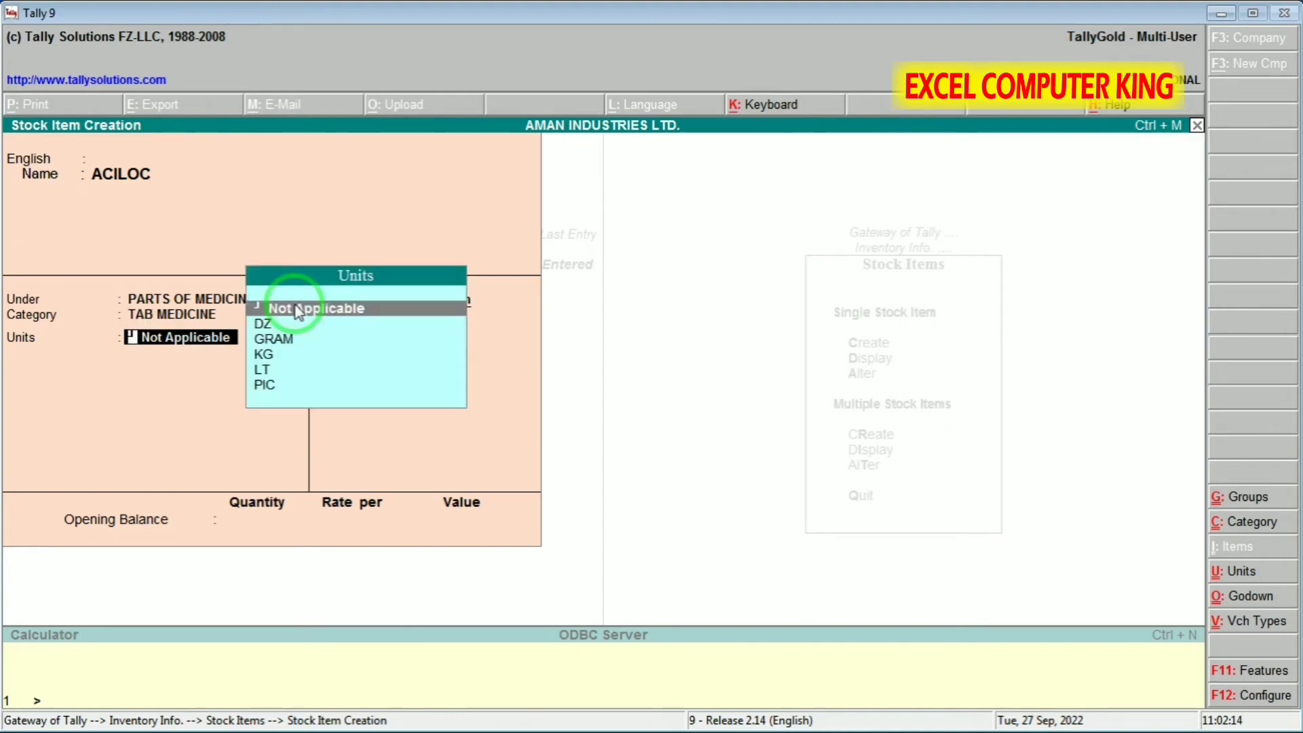
key(Down)
key(Down)
key(Down)
key(Down)
key(Down)
key(Return)
Allocate 40 PIC opening stock at 2.50 each to a godown and save ACILOC
key(Return)
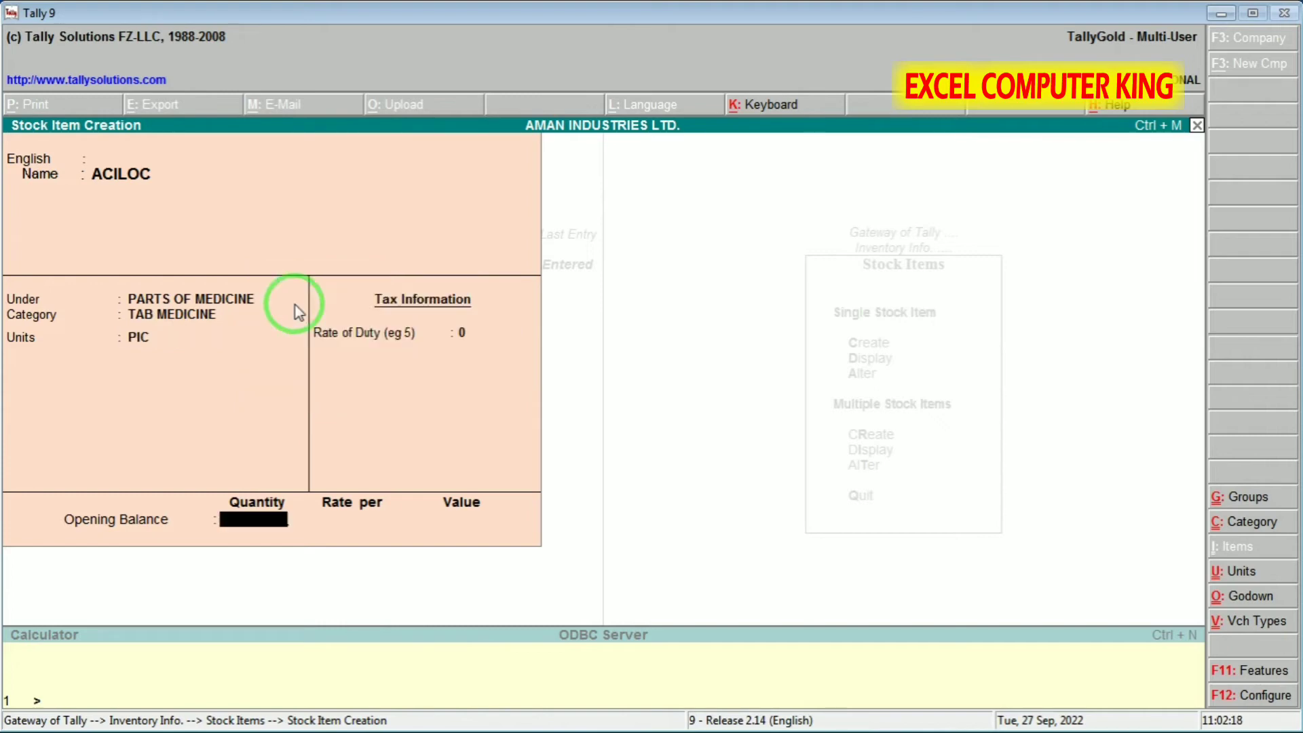
text(40)
key(Return)
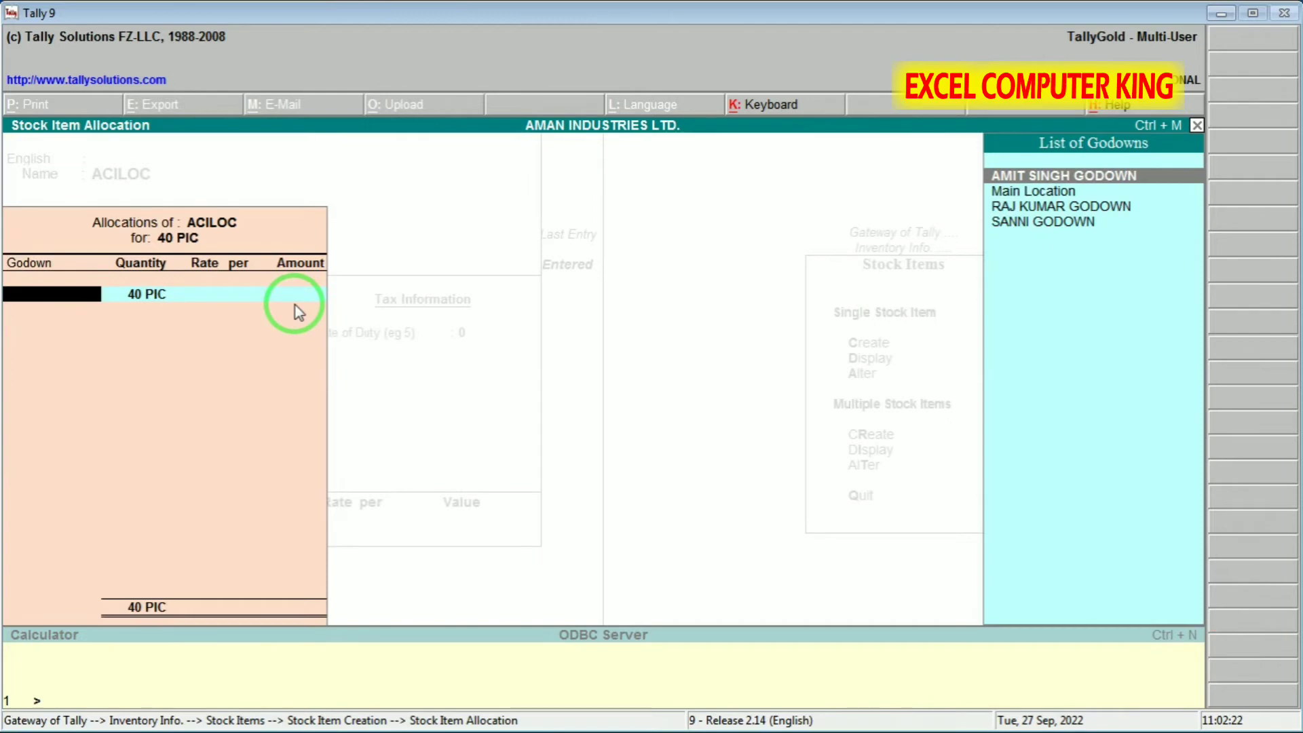
key(Down)
key(Down)
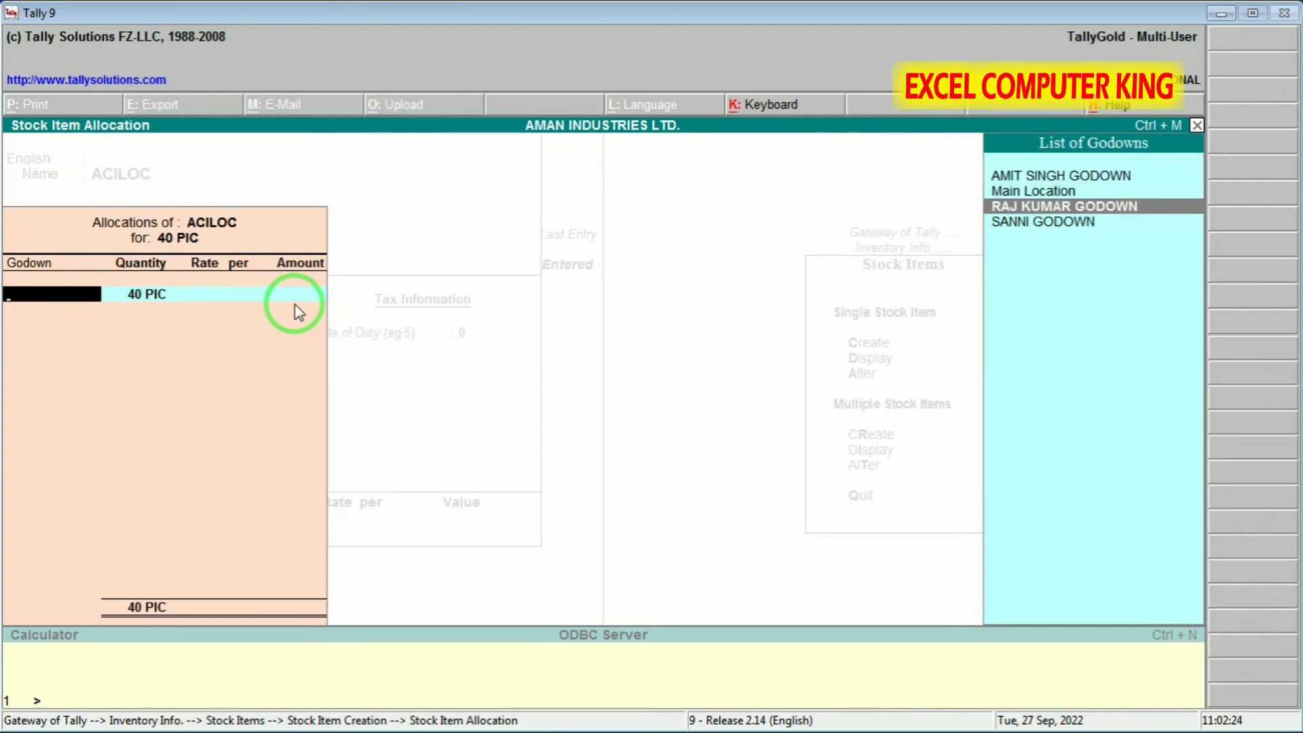
key(Return)
key(Return)
text(2.50)
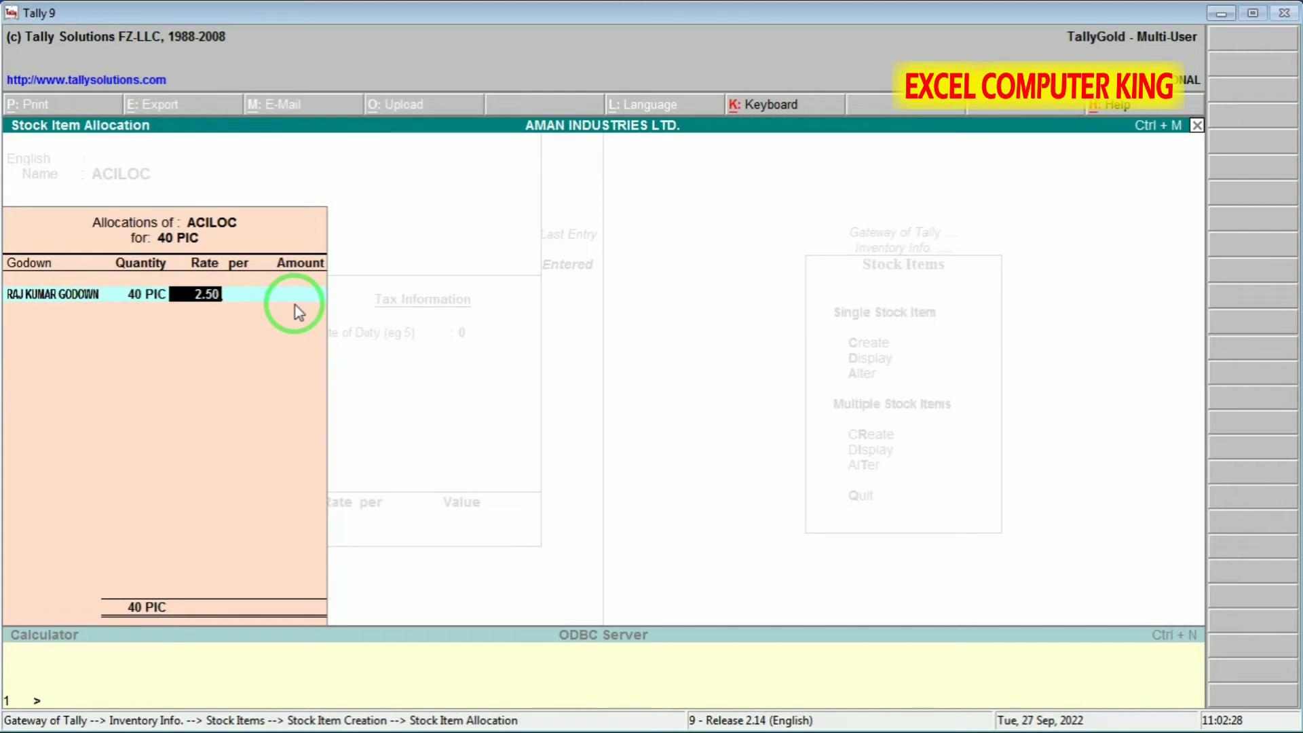
key(Return)
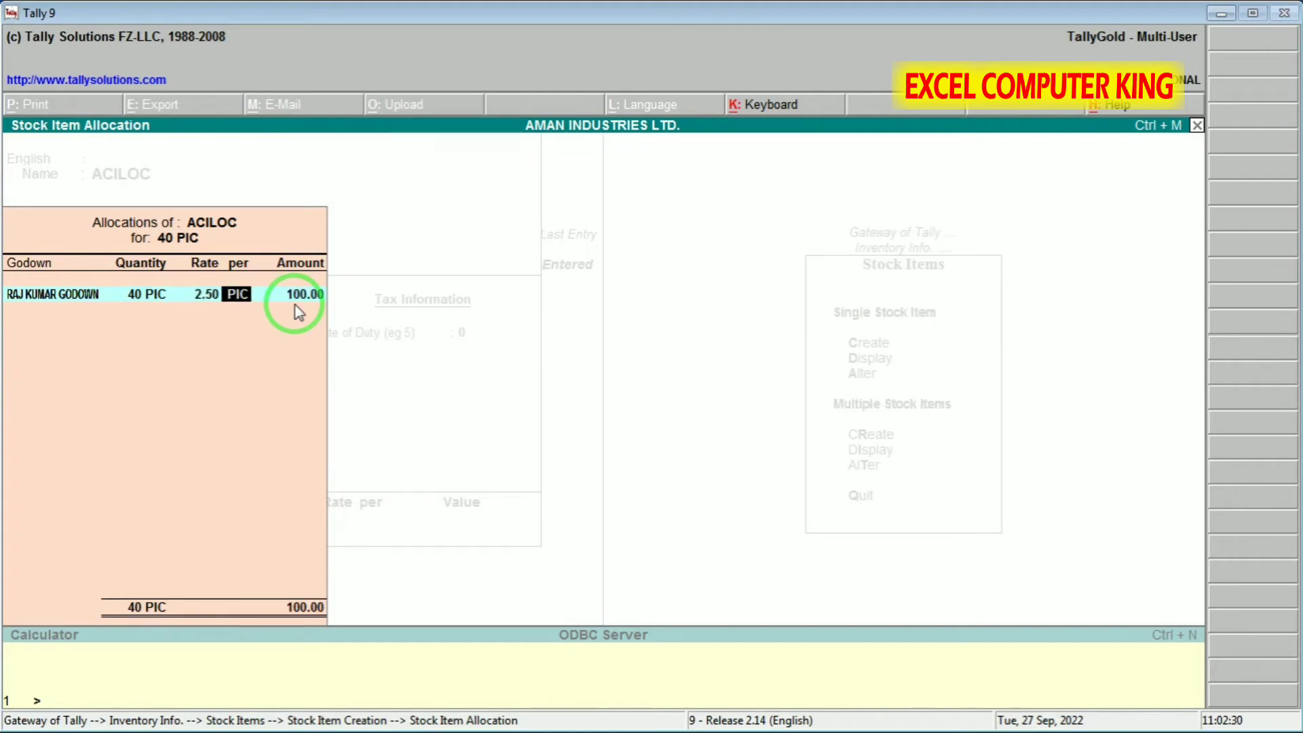
key(Return)
key(Return)
key(Return)
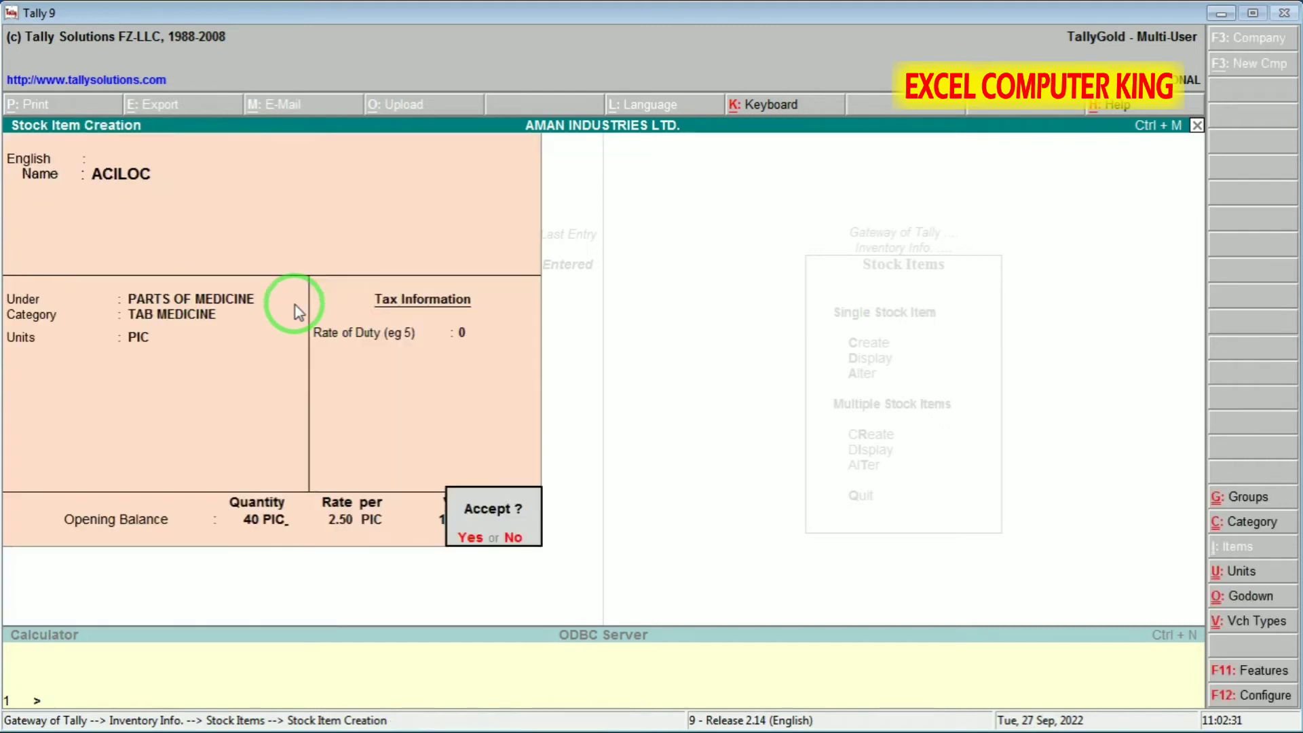
key(Return)
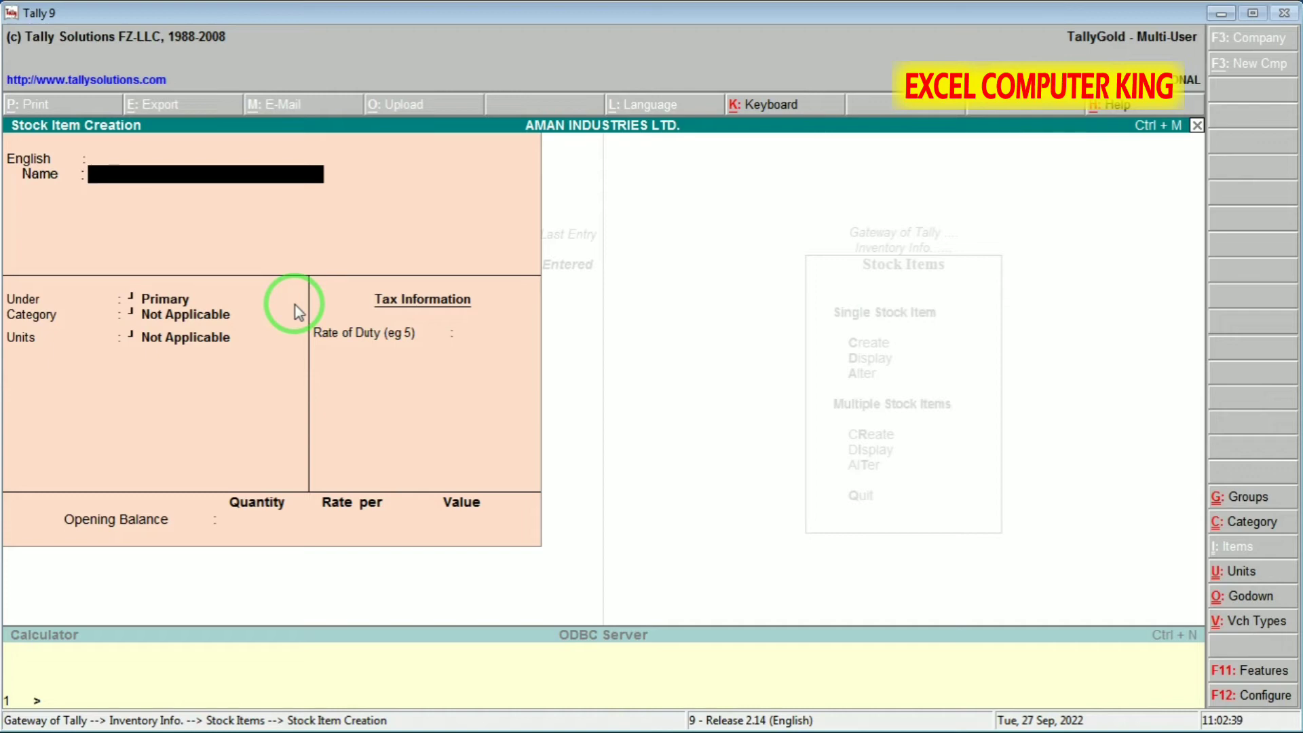
Name the item TROLLY BAG under PARTS OF BAG, category SKY BAG, unit PIC
text(T)
text(R)
text(O)
text(LI)
key(BackSpace)
key(BackSpace)
text(LLY BAG)
key(Return)
key(Return)
key(Return)
key(Down)
key(Down)
key(Down)
key(Up)
key(Up)
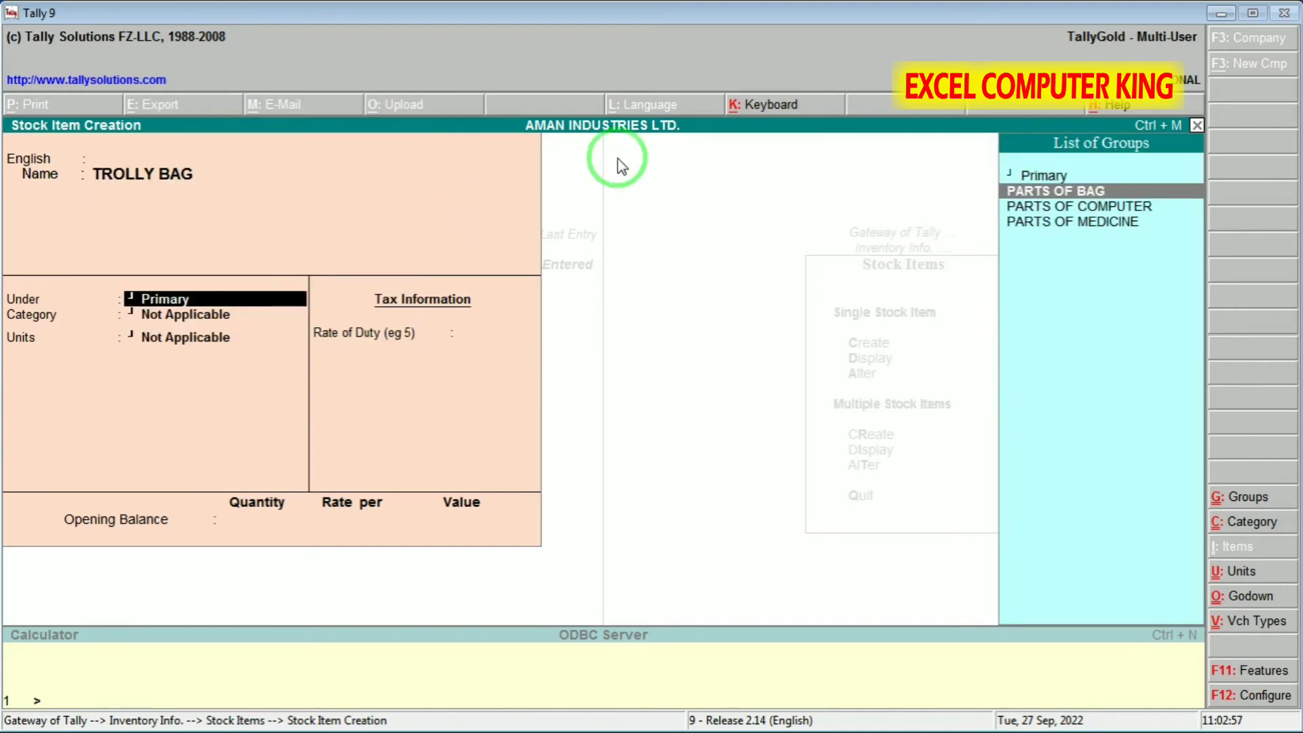
key(Return)
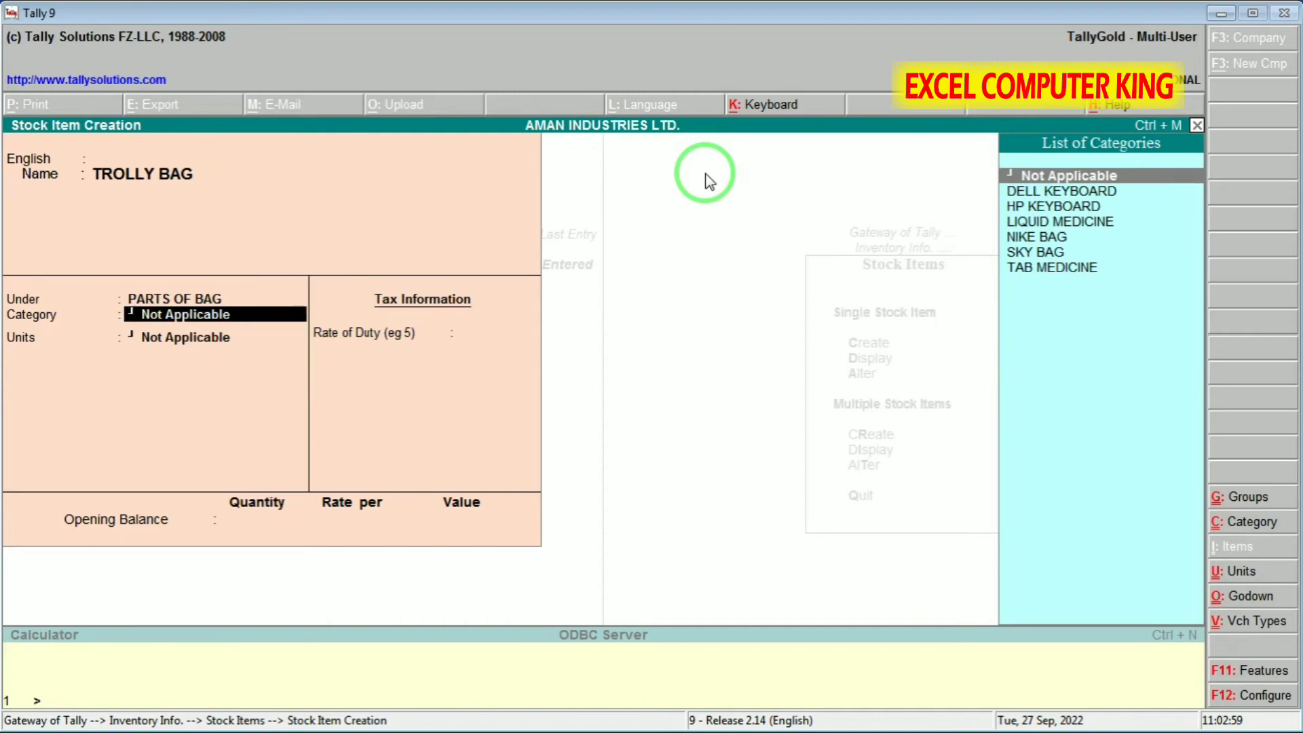
key(Down)
key(Down)
key(Down)
key(Down)
key(Down)
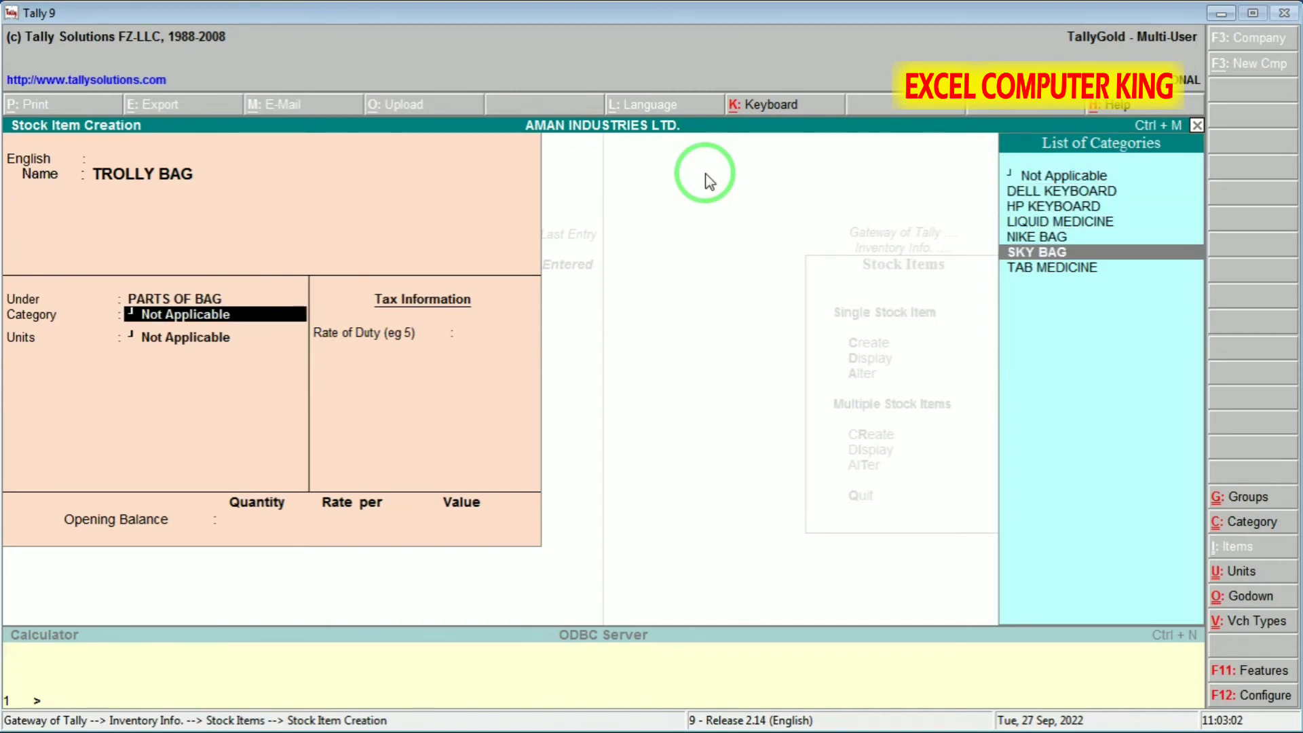
key(Up)
key(Down)
key(Return)
key(Down)
key(Down)
key(Down)
key(Down)
key(Down)
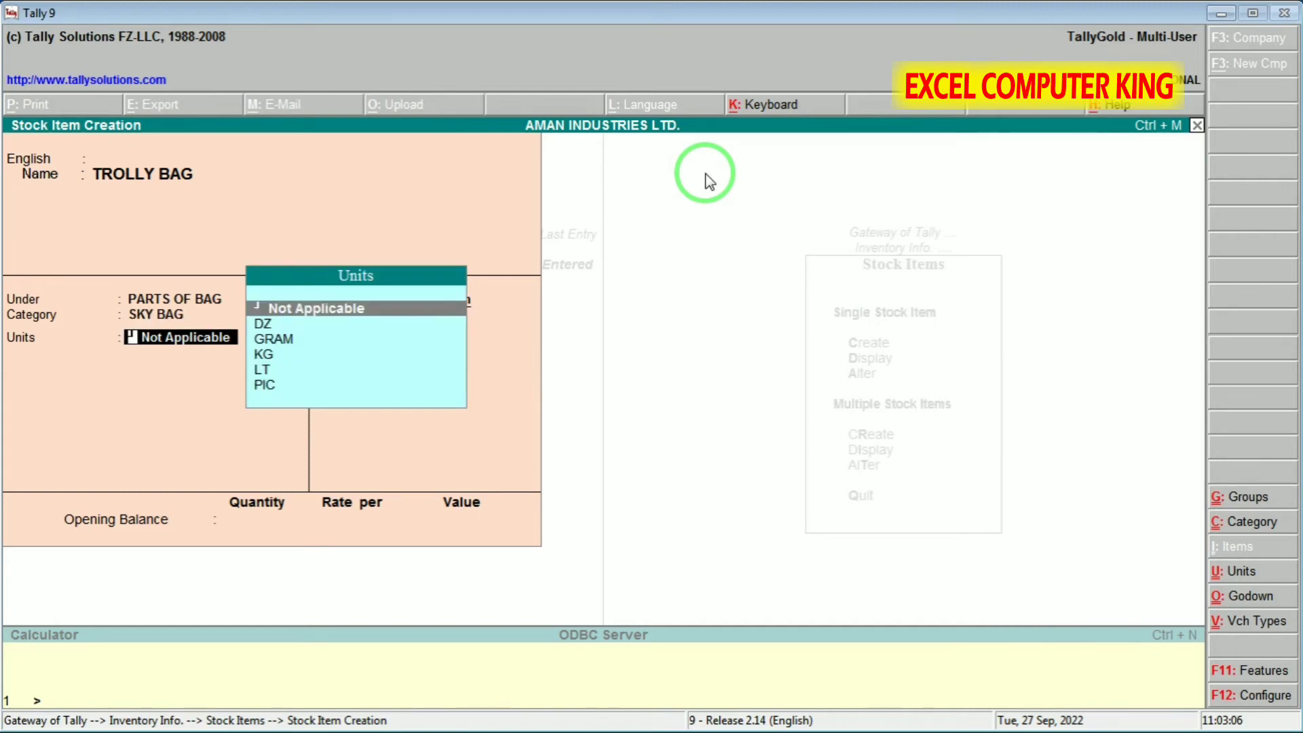
key(Return)
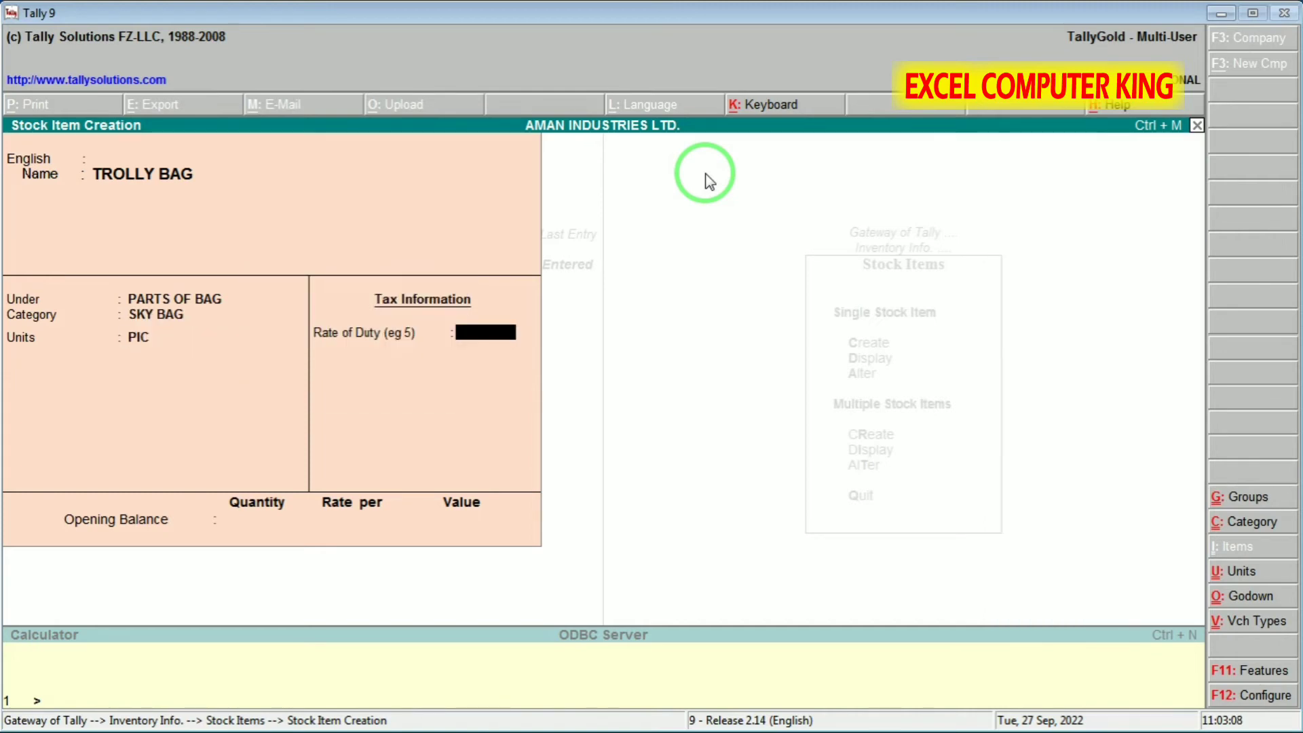
Allocate 30 PIC opening stock to SANNI GODOWN at 1,500 each and save
key(Return)
text(30)
key(Return)
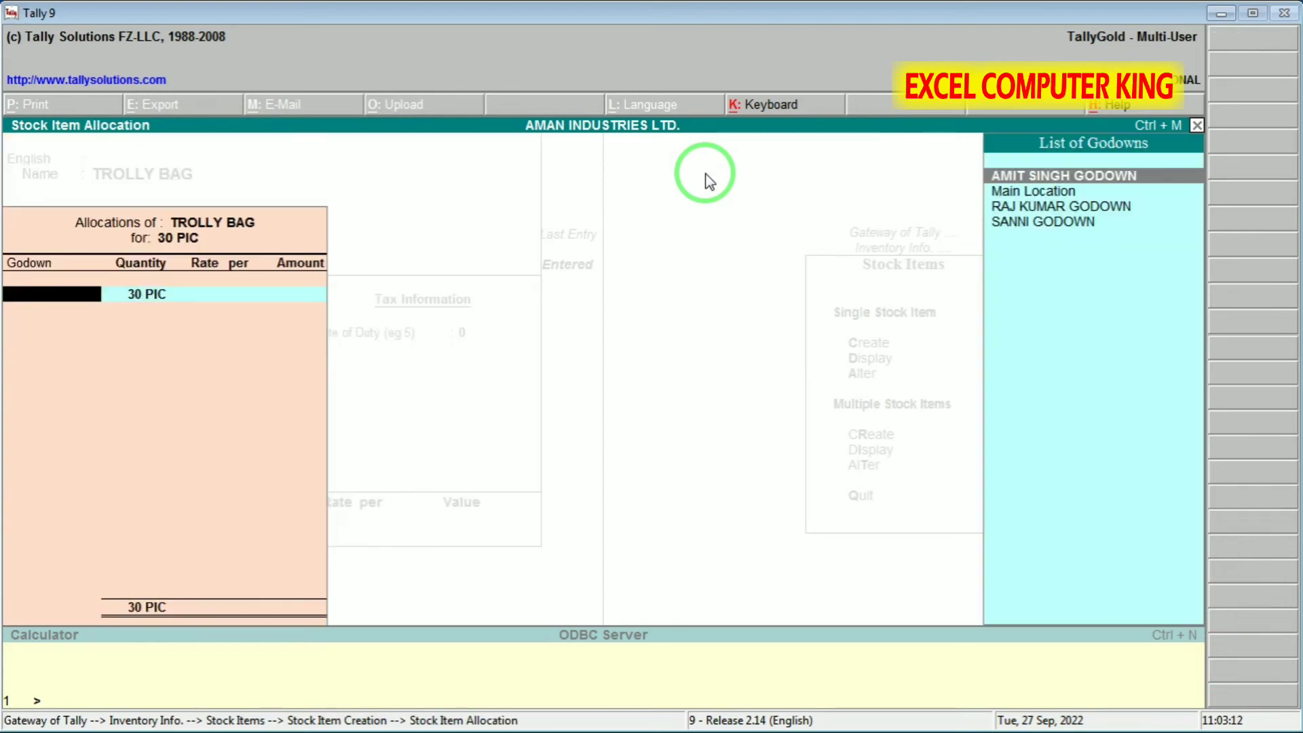
key(Down)
key(Down)
key(Down)
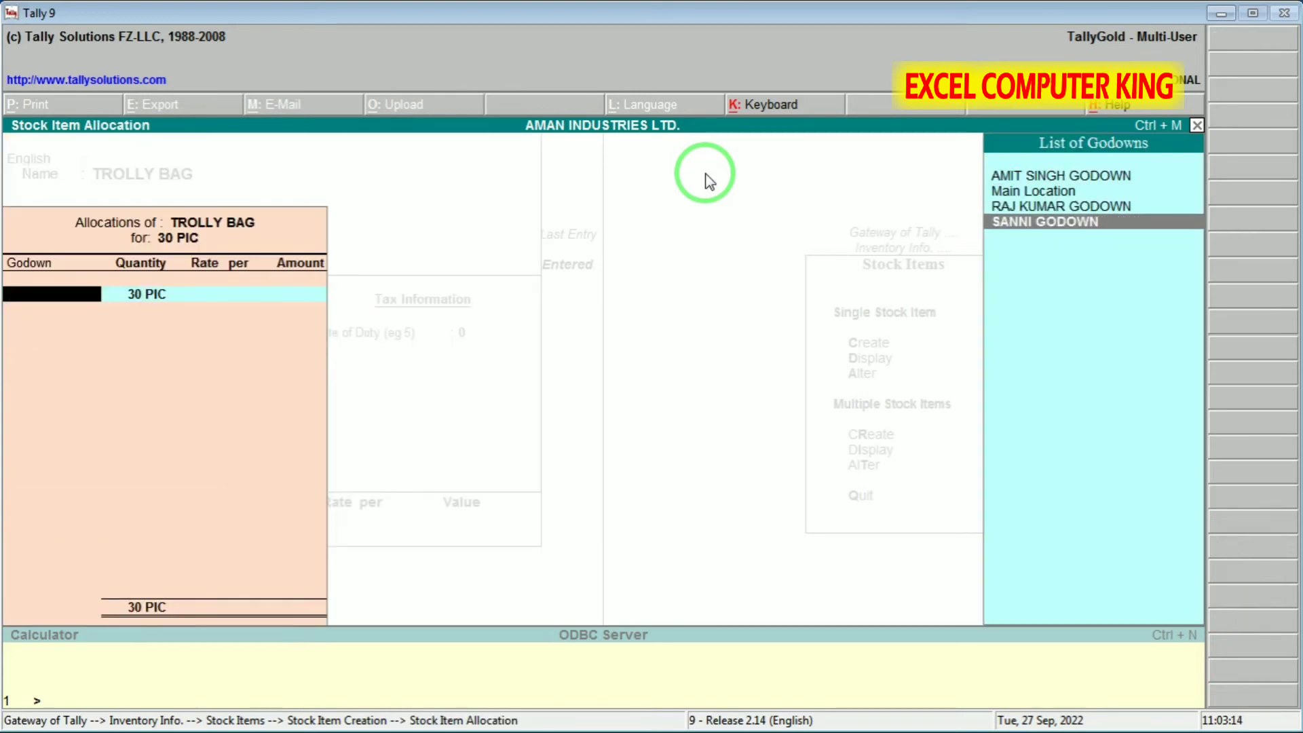
key(Return)
key(Return)
text(1500)
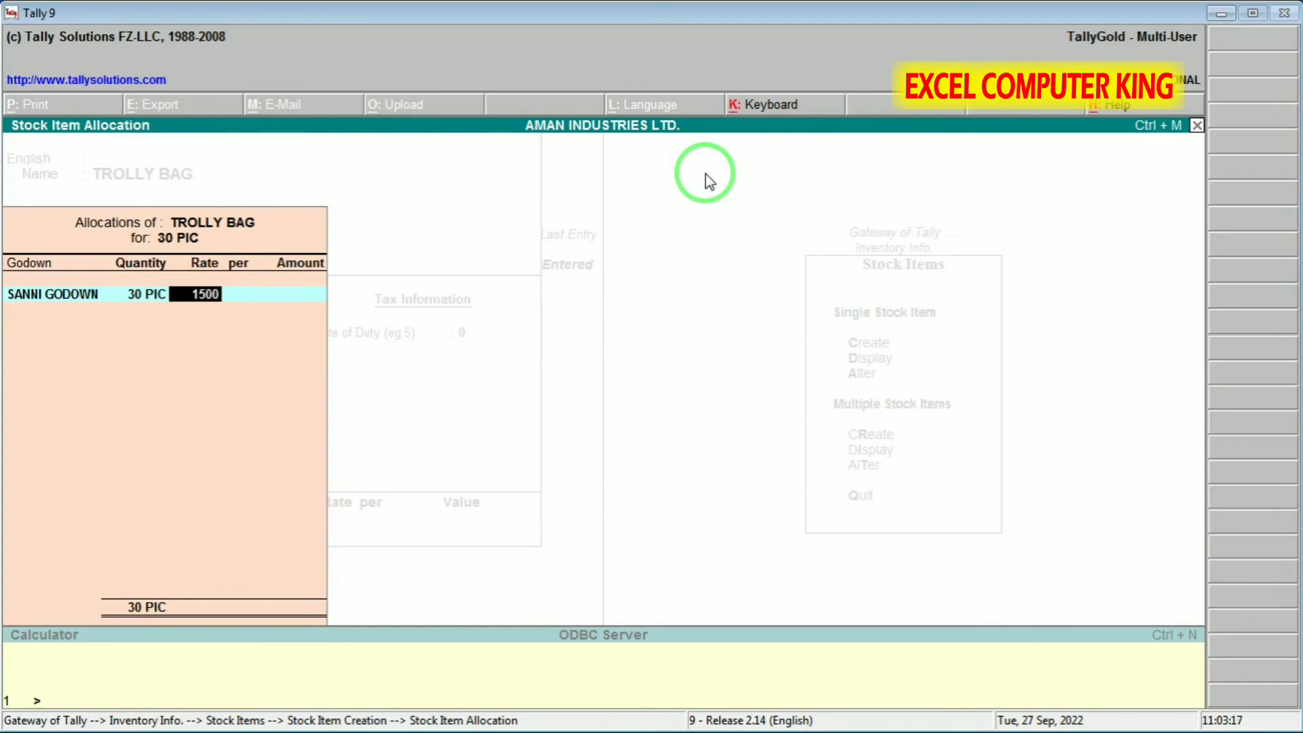
key(Return)
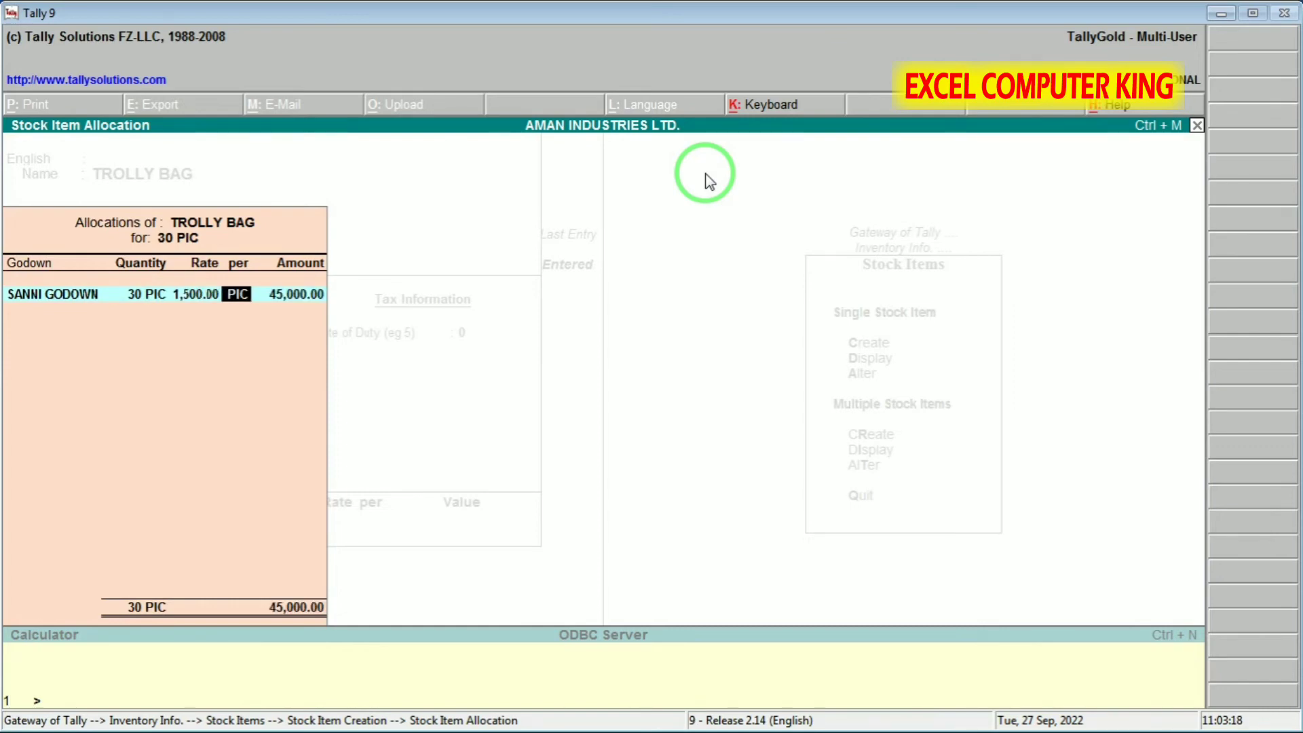
key(Return)
key(Return)
key(Return)
key(Return)
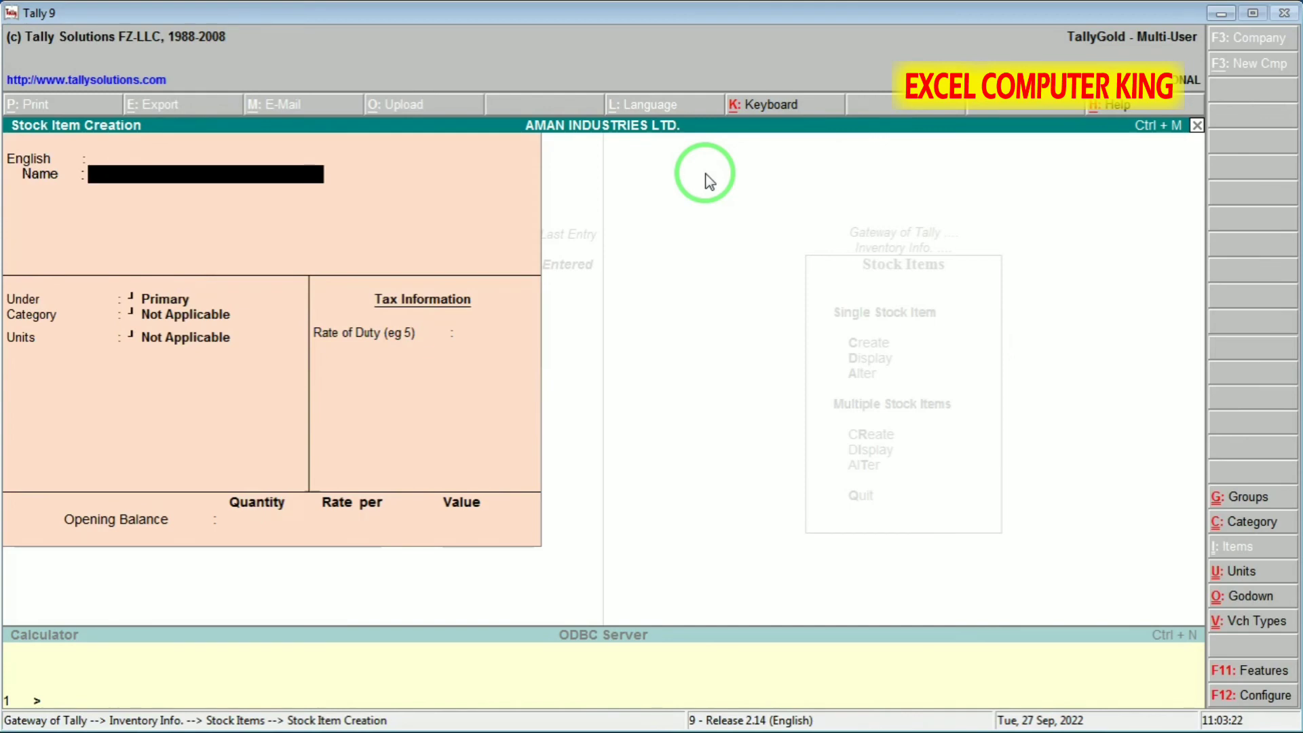
Return to the Gateway of Tally and open the Stock Summary report
key(Escape)
key(Return)
key(Escape)
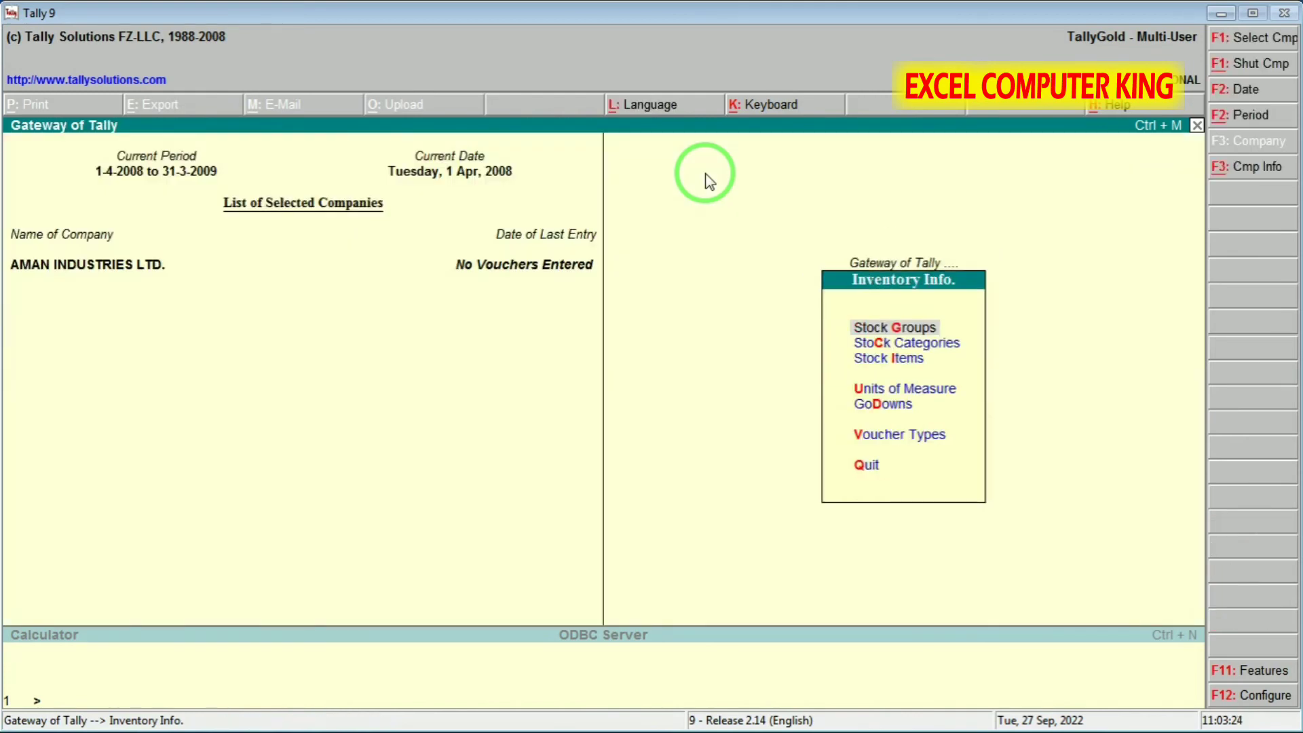
key(Escape)
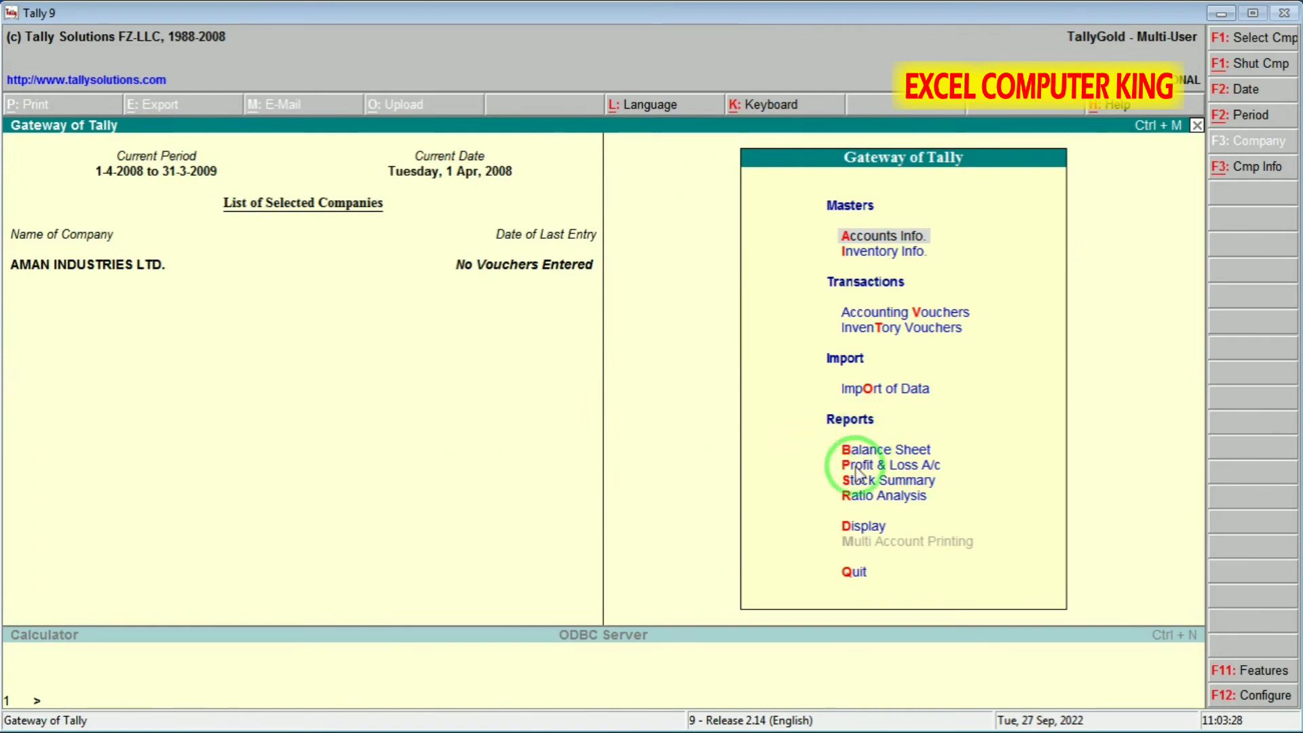
click(902, 483)
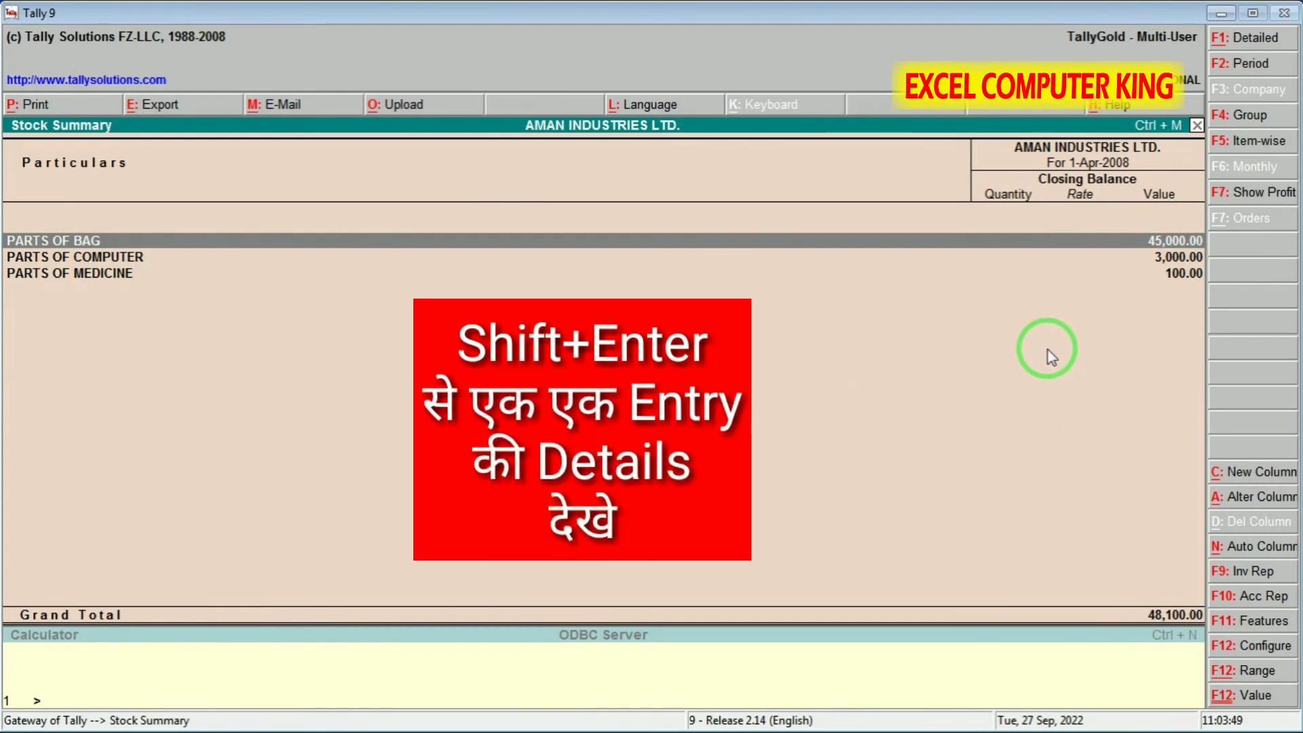
Expand PARTS OF BAG, PARTS OF COMPUTER and PARTS OF MEDICINE, then bring up print settings
key(shift+Return)
key(Down)
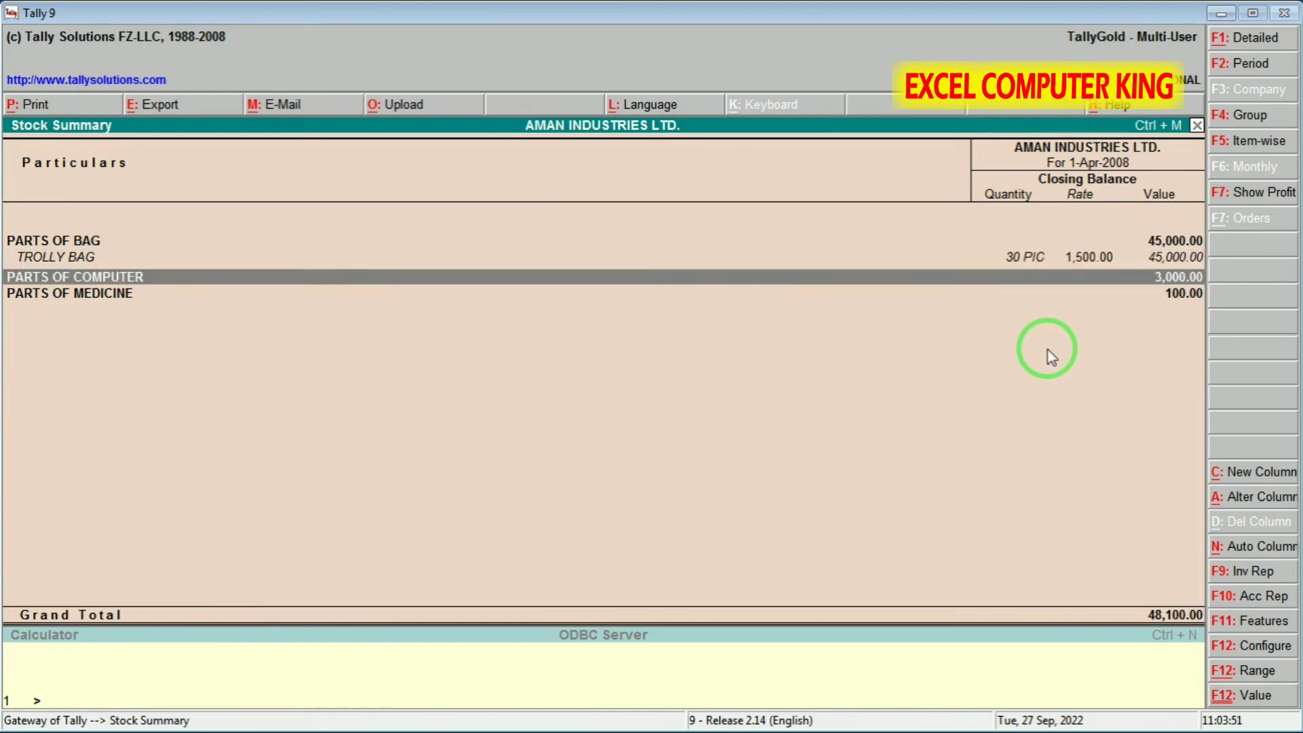
key(shift+Return)
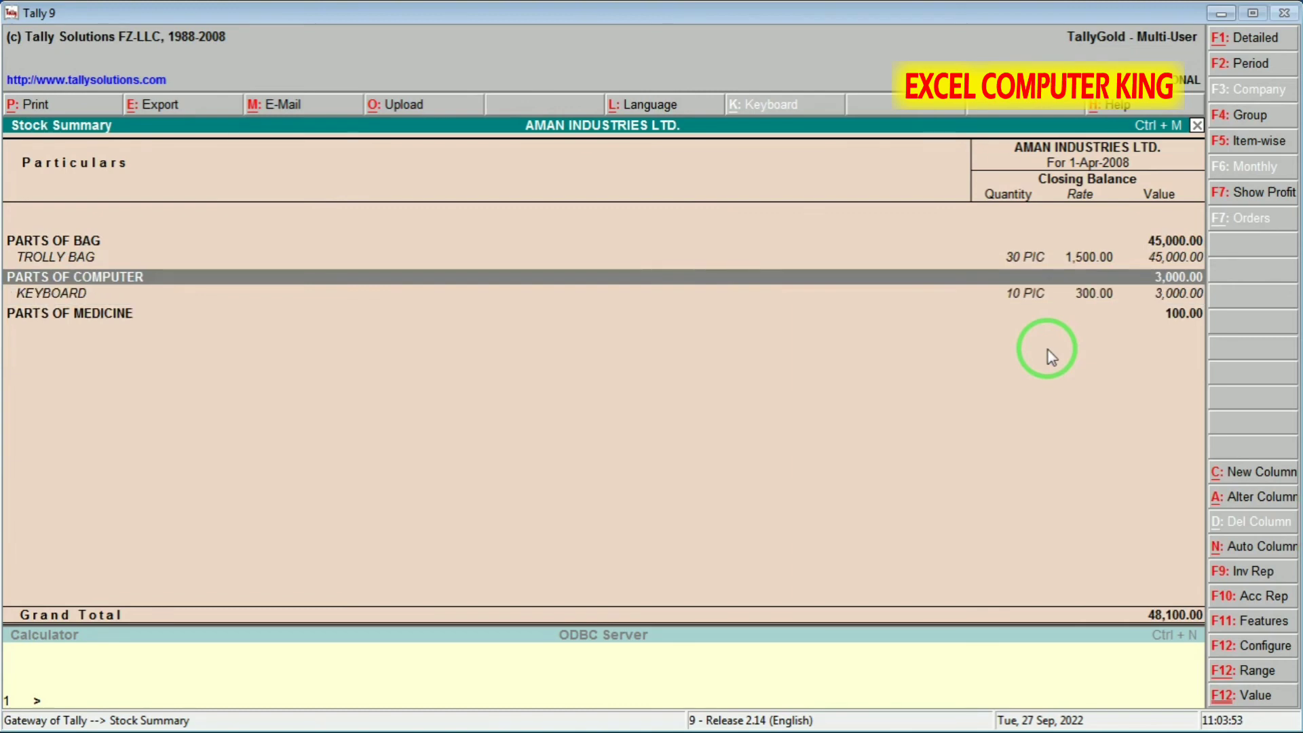
key(Down)
key(shift+Return)
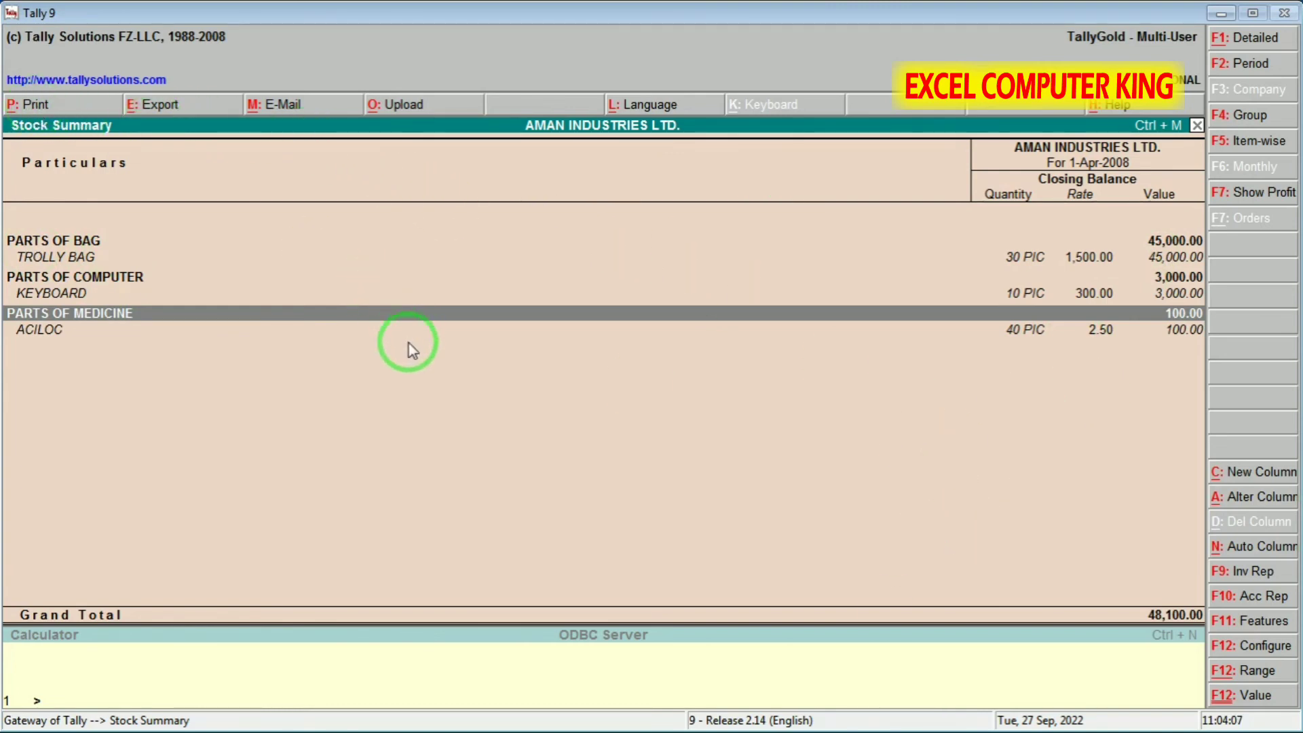
key(alt+p)
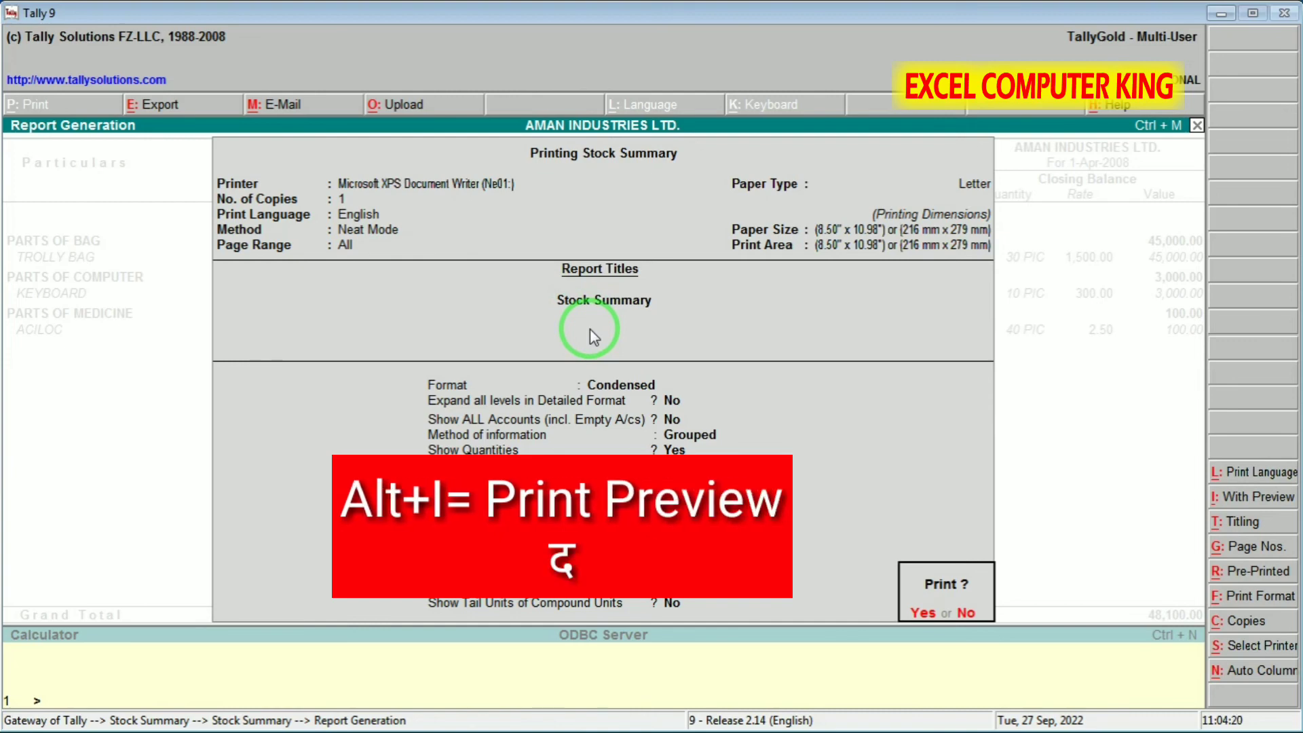
Print the Stock Summary without preview to an XPS file CASH MEMO BILL on the Desktop
key(alt+i)
key(alt+i)
key(alt+i)
key(alt+i)
key(alt+i)
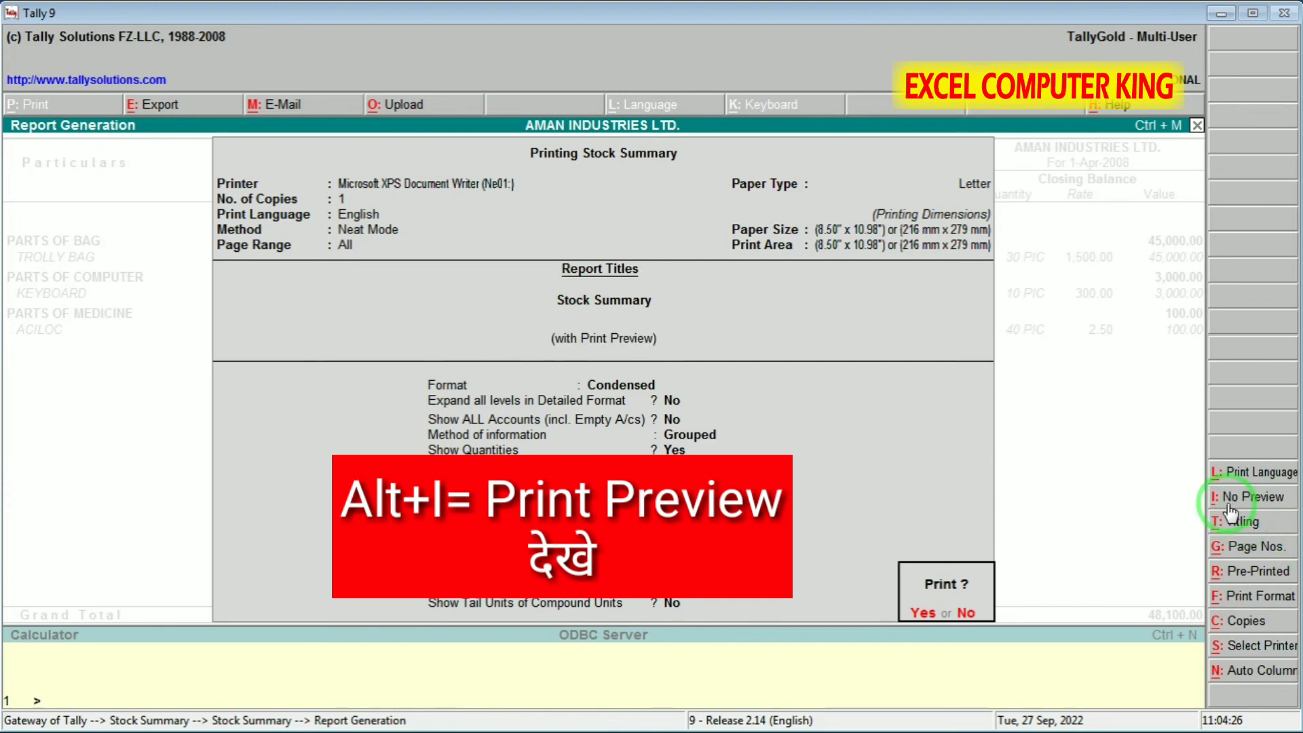
click(1231, 510)
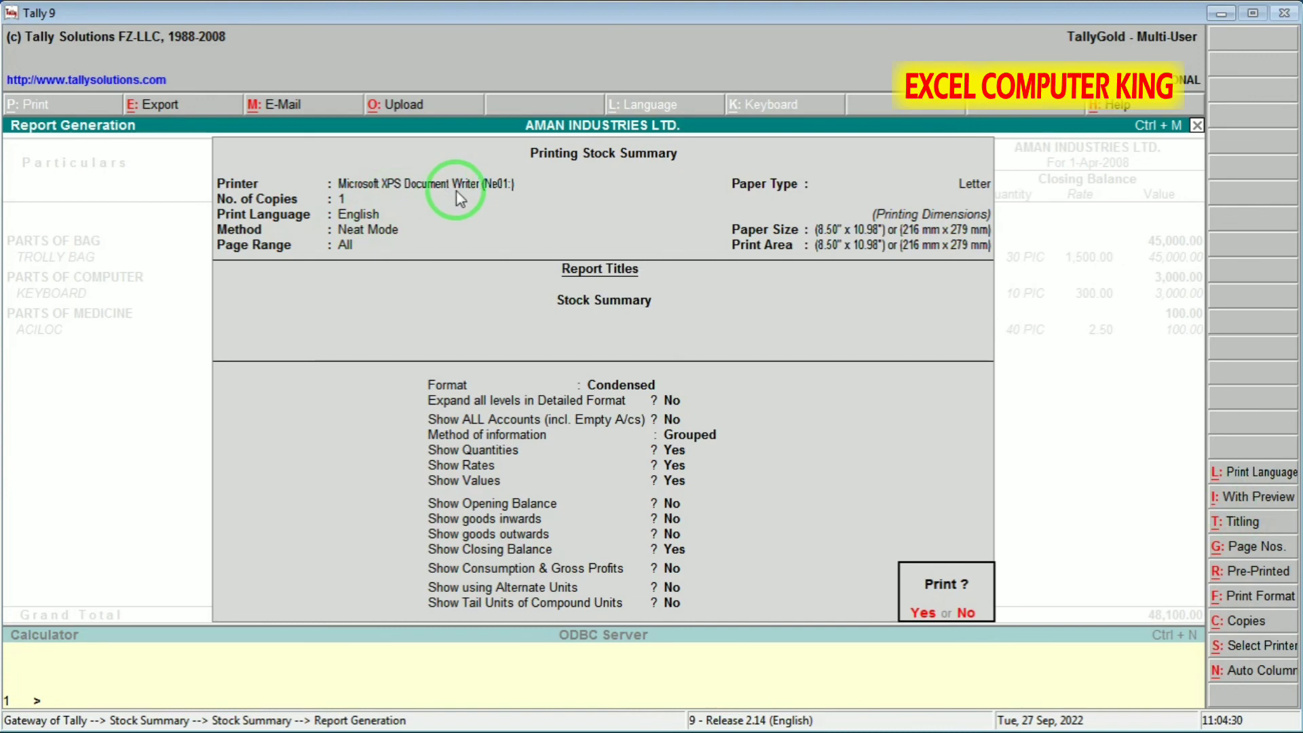
key(Return)
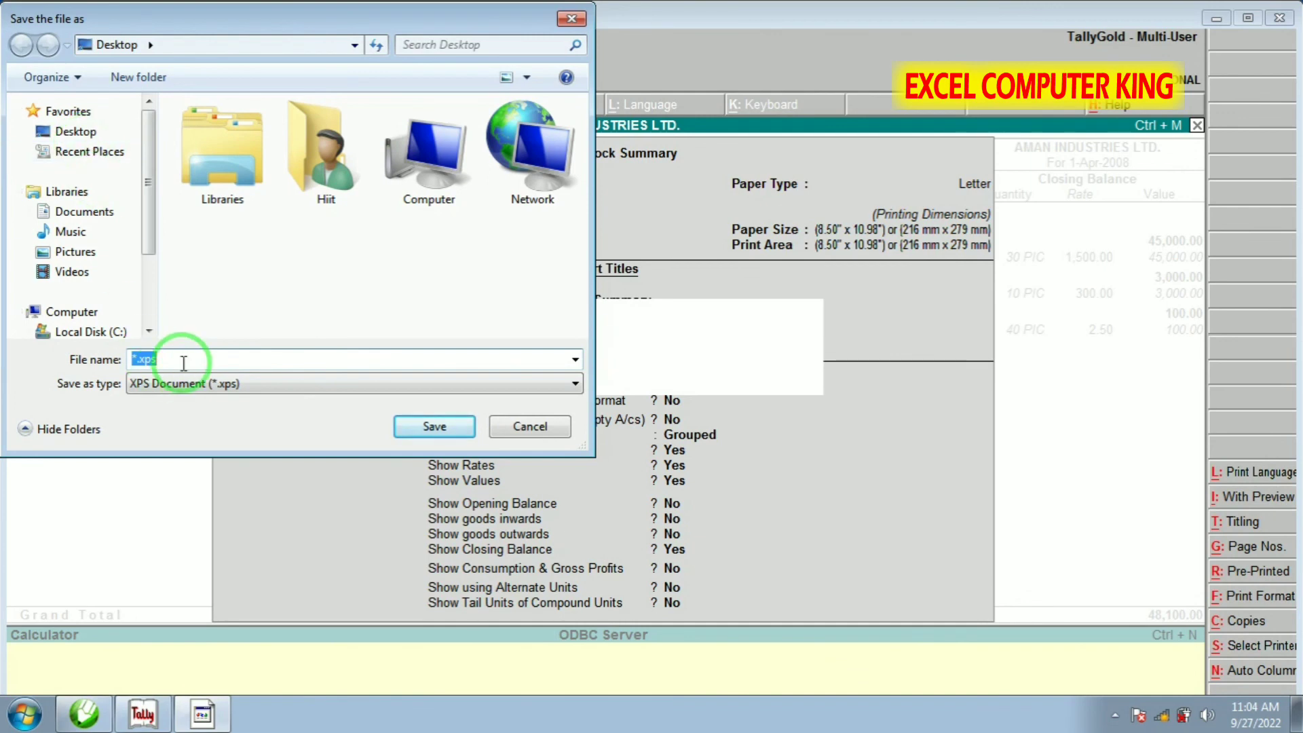
text(CA)
key(Return)
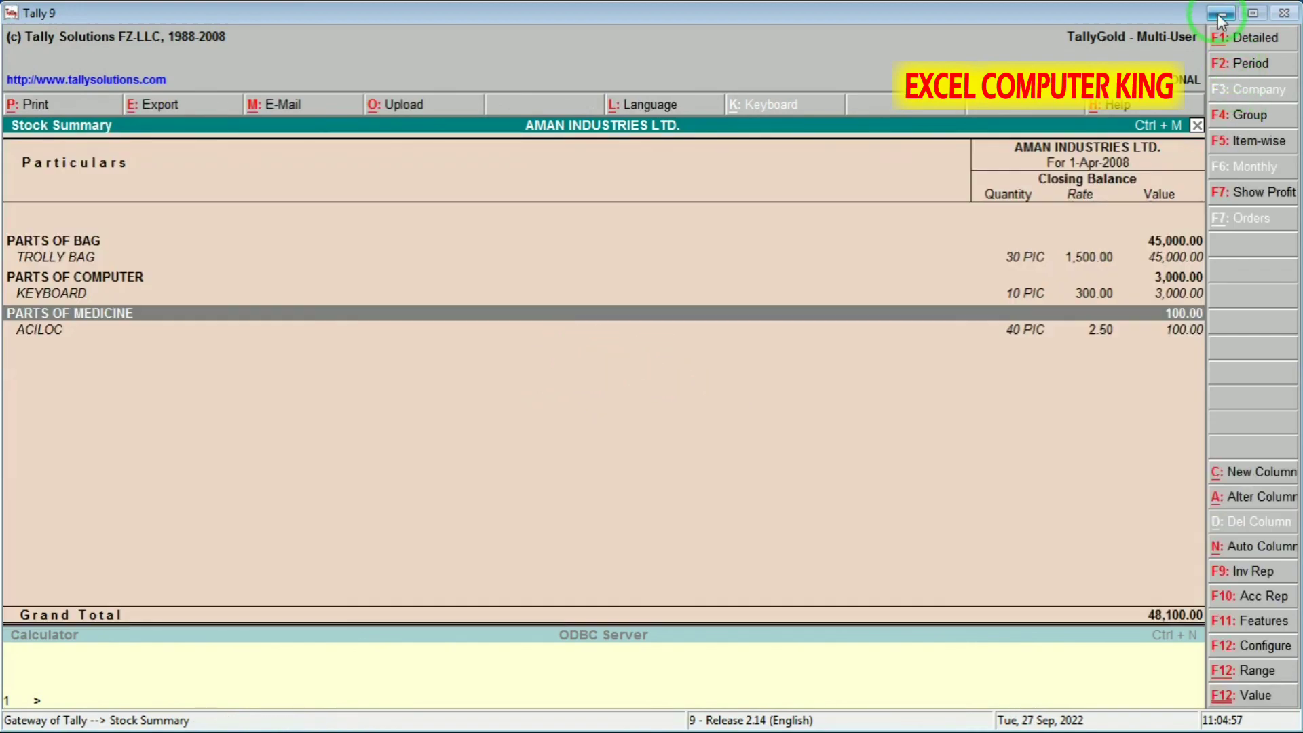
click(1220, 15)
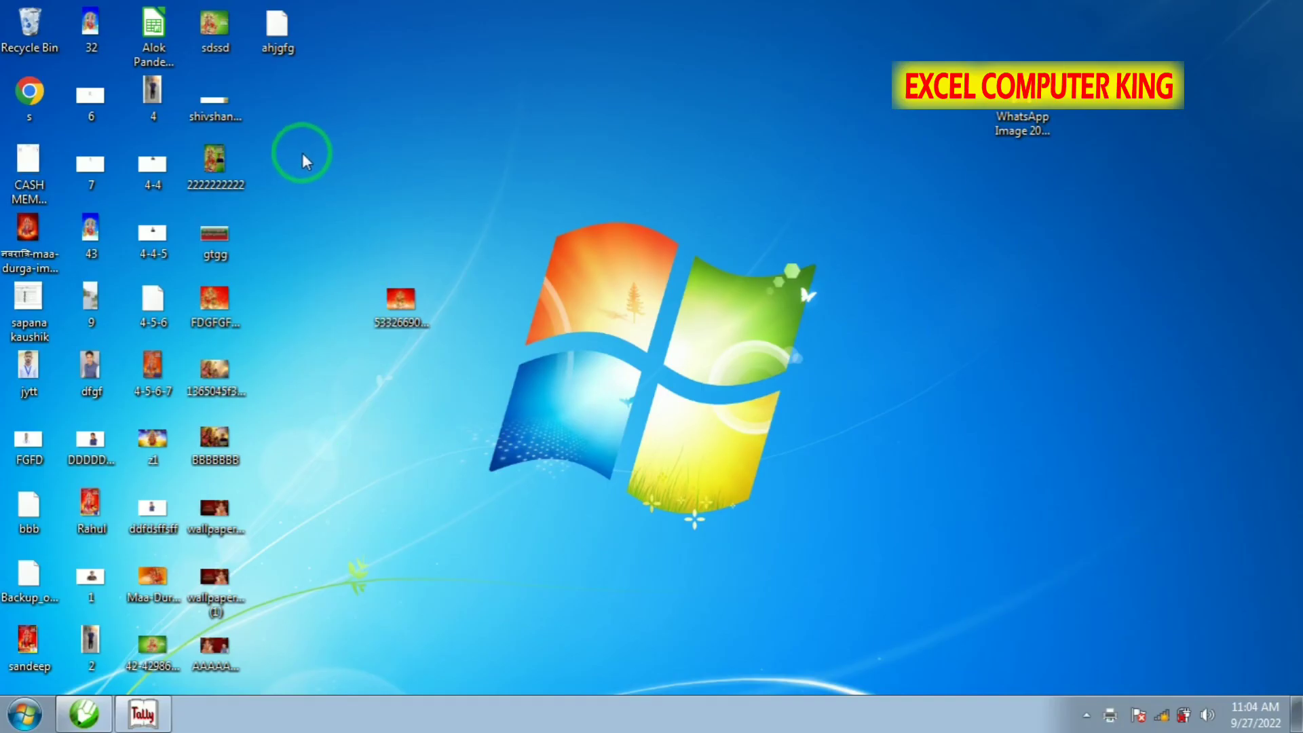
Open CASH MEMO BILL from the desktop in XPS Viewer and zoom to about 138%
click(41, 194)
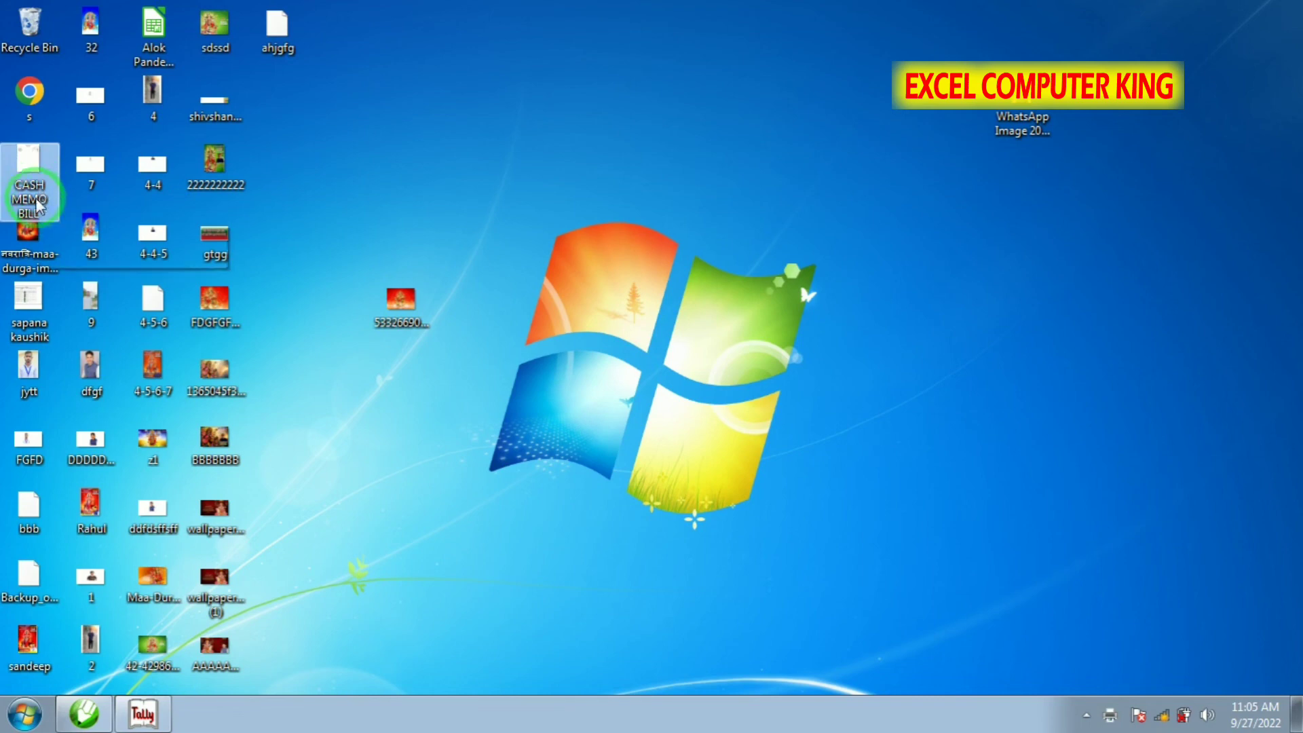
right_click(16, 152)
click(97, 170)
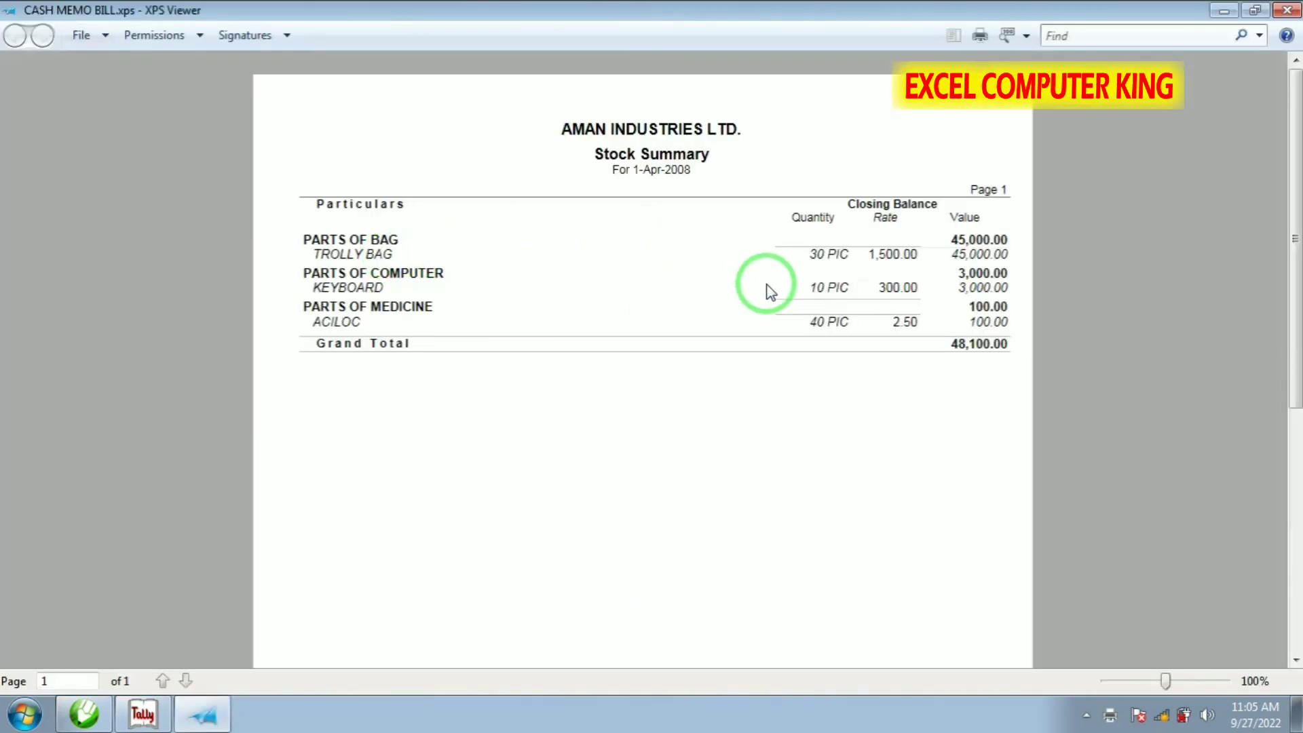
drag(1165, 681, 1171, 681)
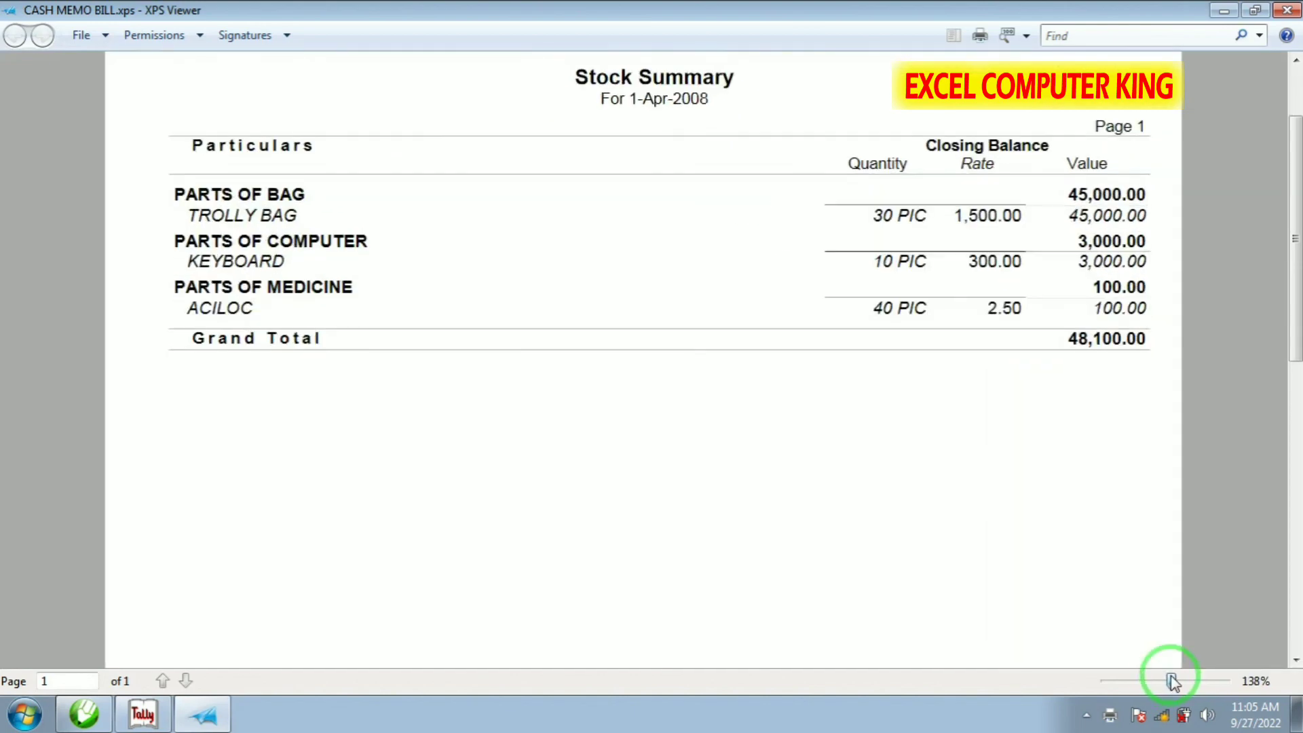